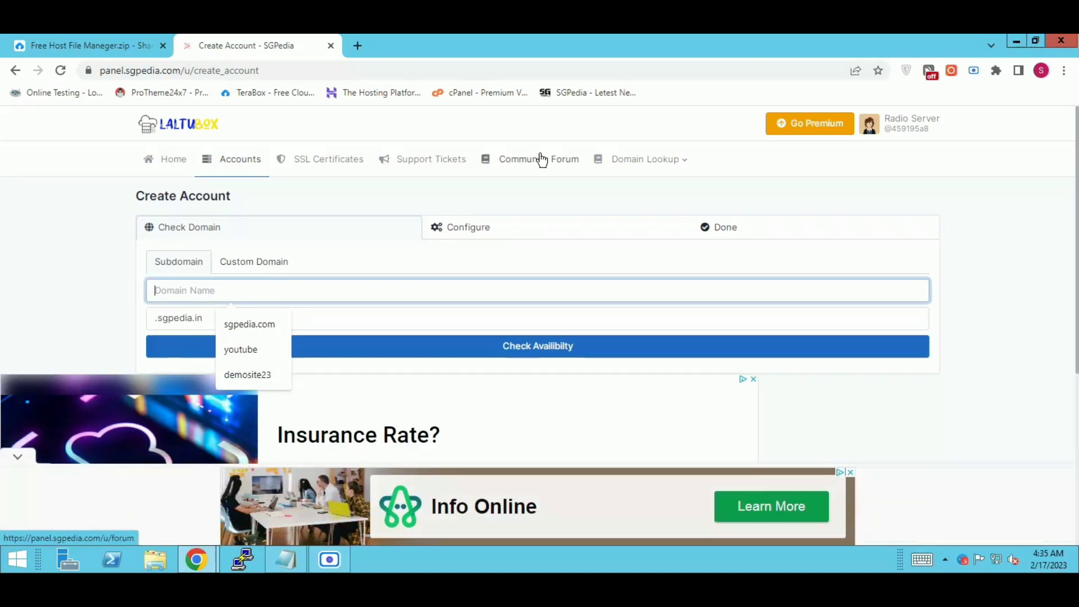
# Step: Enter adlinkfly as the .sgpedia.in subdomain and confirm that it is available
pyautogui.write('adlinkfly')
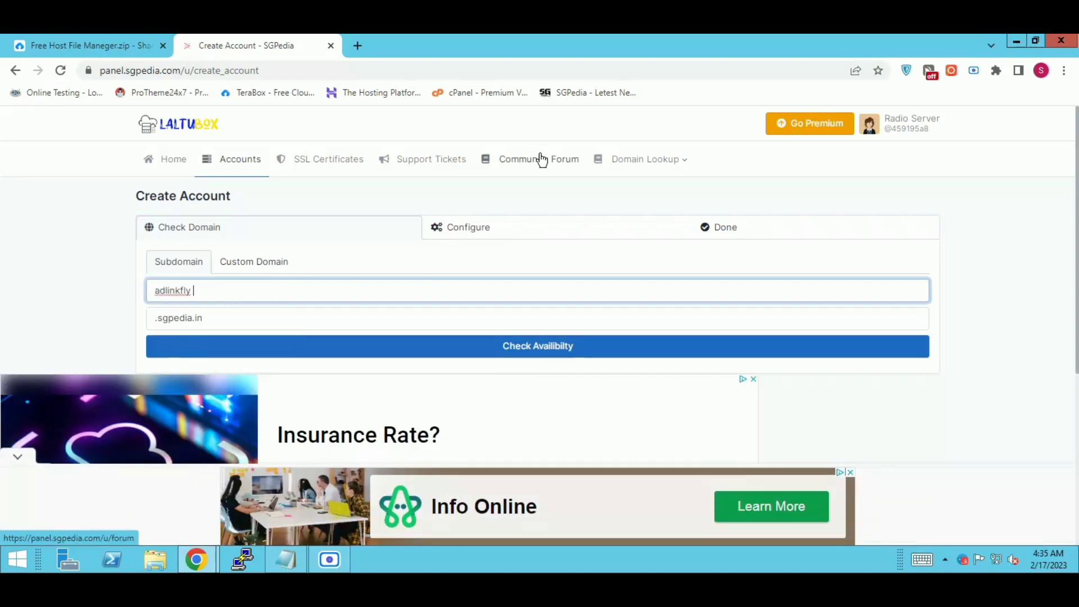
pyautogui.press('BackSpace')
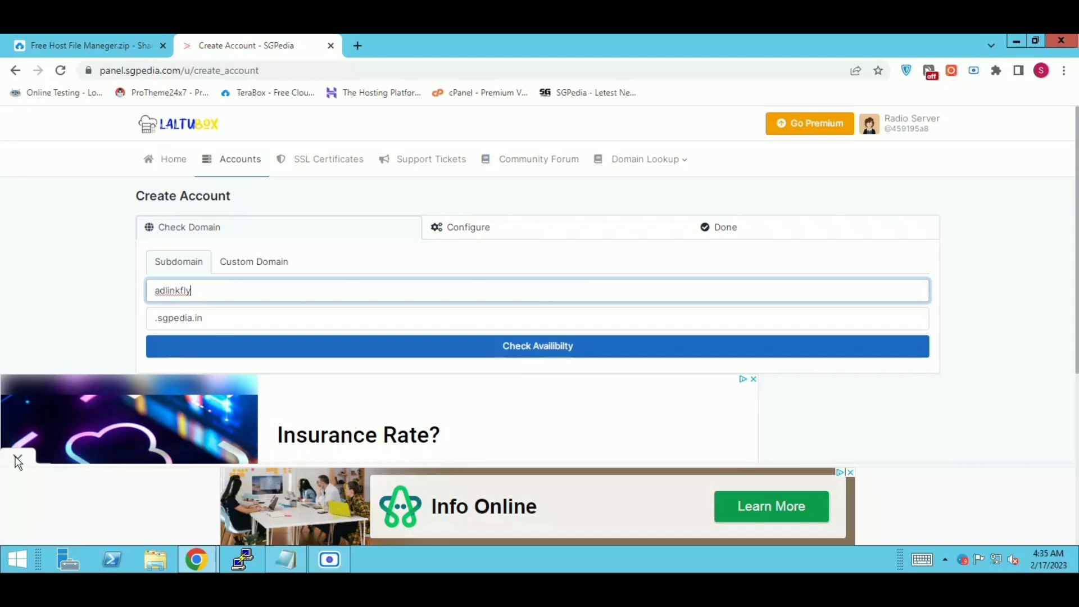
pyautogui.click(18, 457)
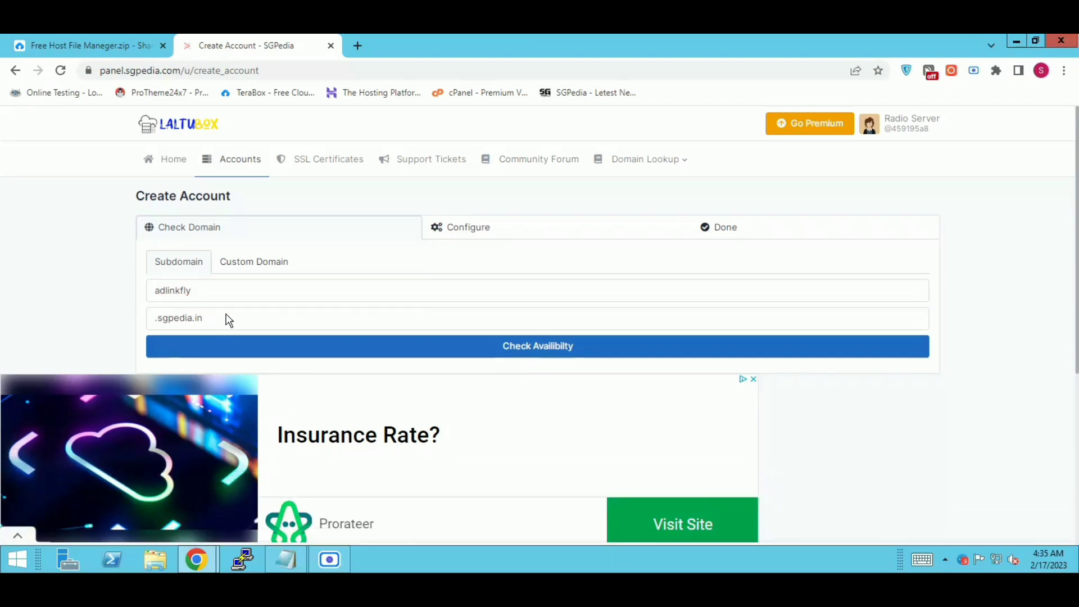
pyautogui.click(217, 348)
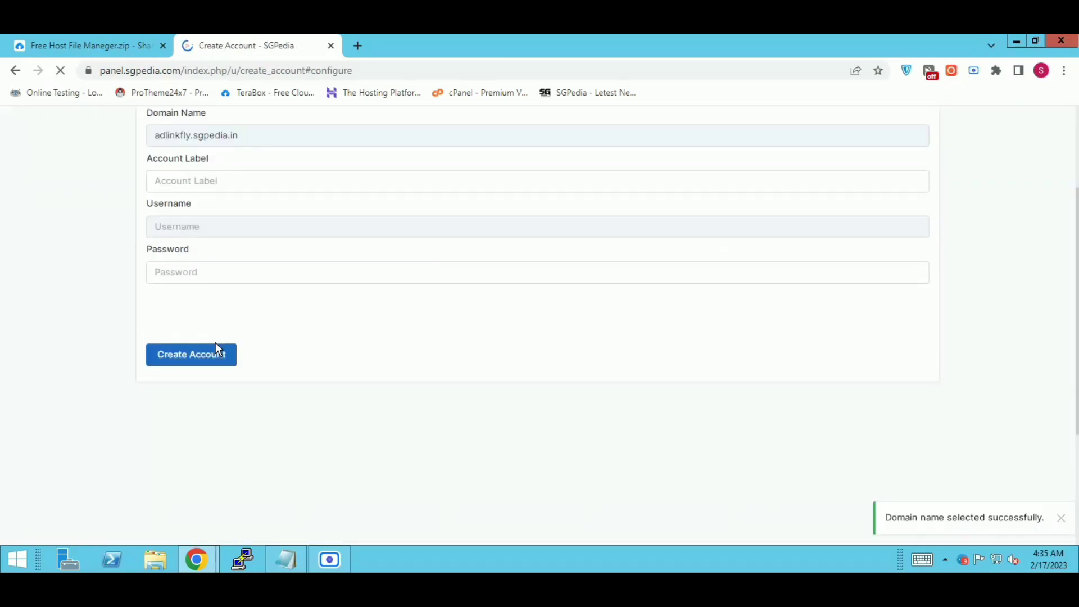
# Step: Label the account 'Url Shortener Website', enter its password, pass the reCAPTCHA and create it
pyautogui.click(186, 181)
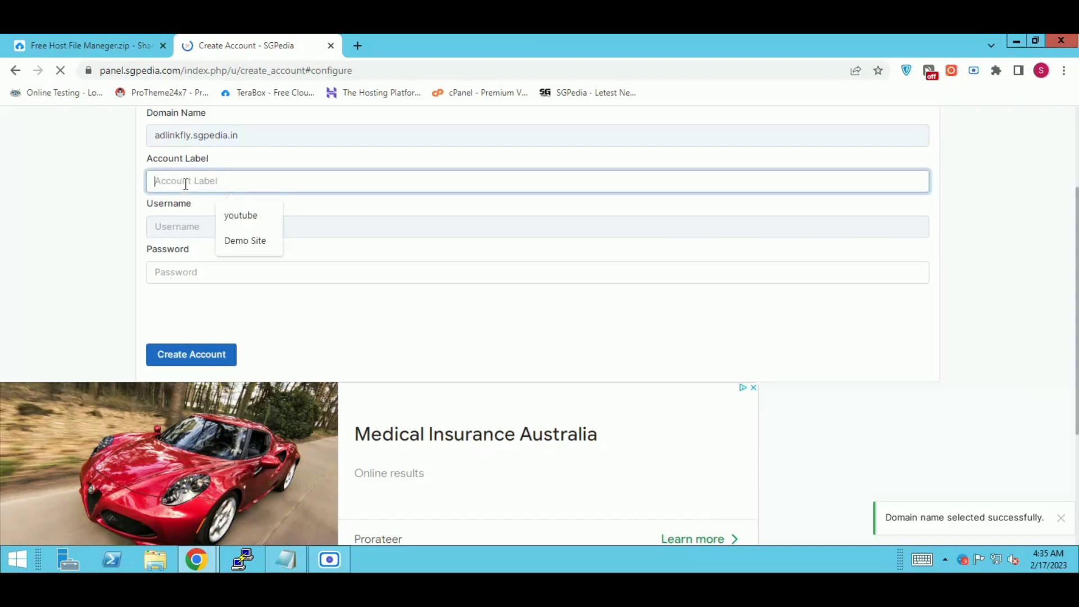
pyautogui.write('U')
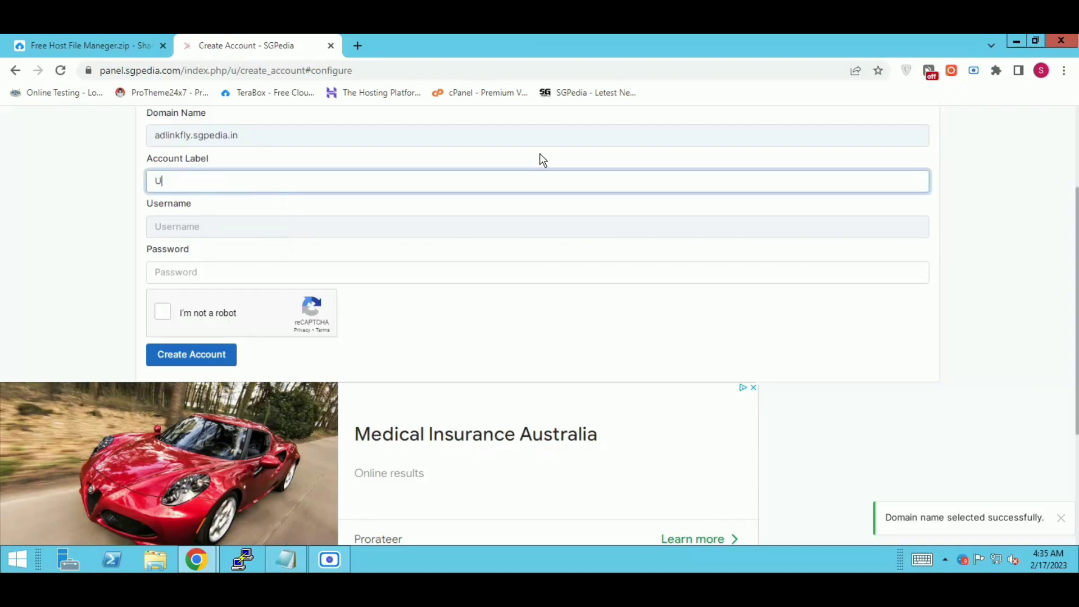
pyautogui.write('rl Shortener Website')
pyautogui.click(343, 277)
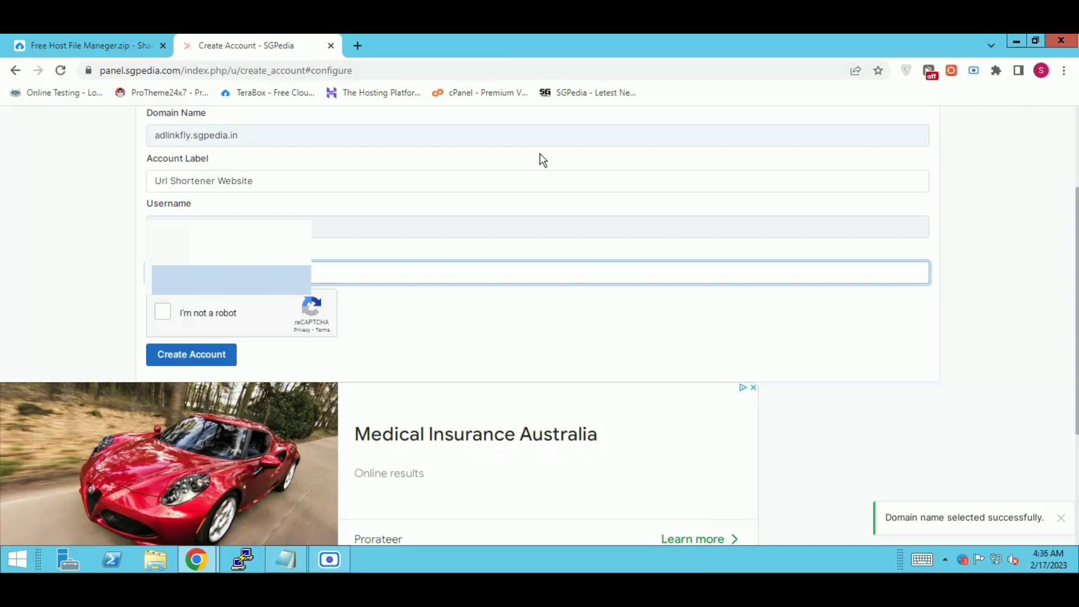
pyautogui.click(166, 313)
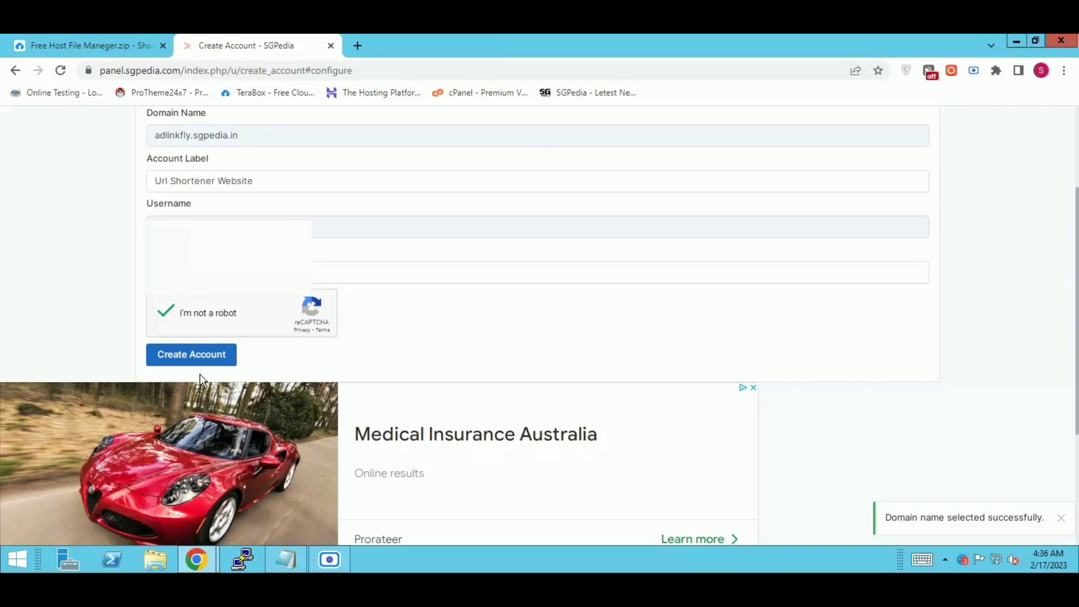
pyautogui.click(171, 365)
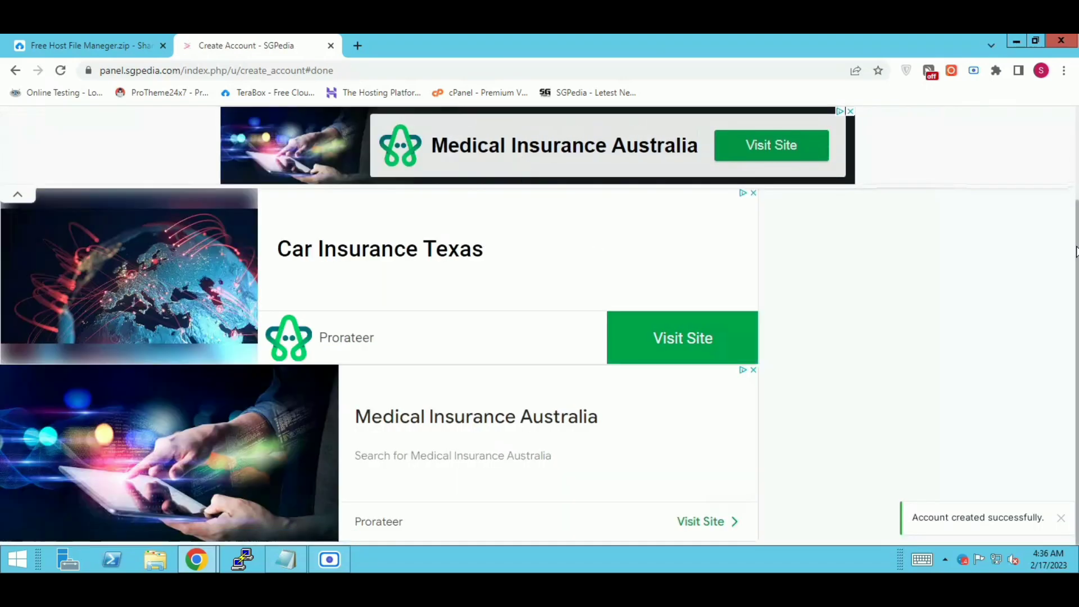
# Step: Reload View Accounts until Url Shortener Website shows ACTIVE, then open its management page
pyautogui.moveTo(1076, 256); pyautogui.dragTo(1077, 168)
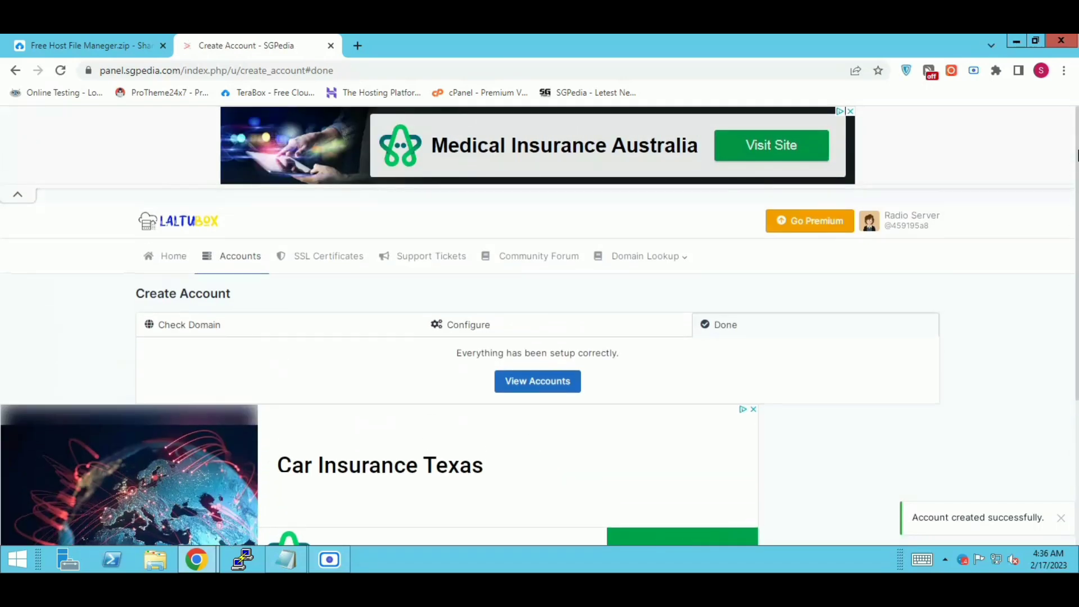
pyautogui.click(550, 392)
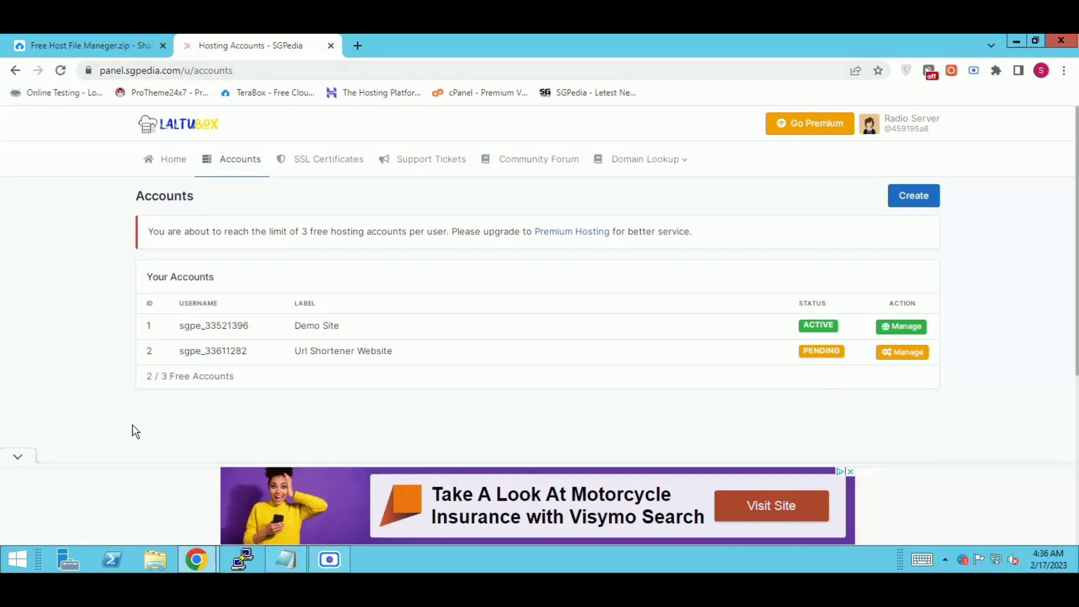
pyautogui.click(17, 458)
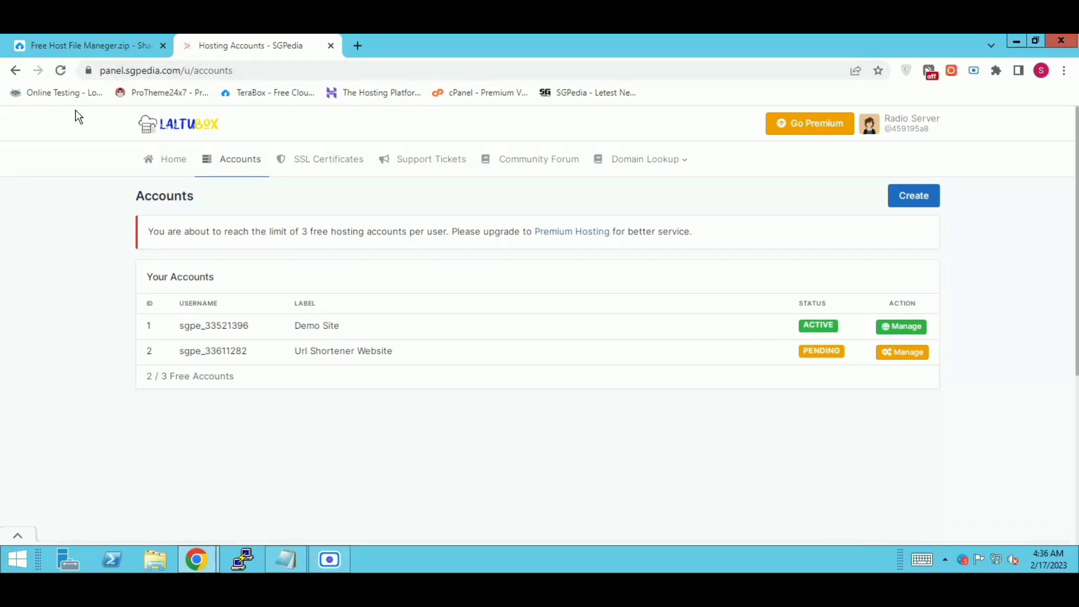
pyautogui.click(60, 70)
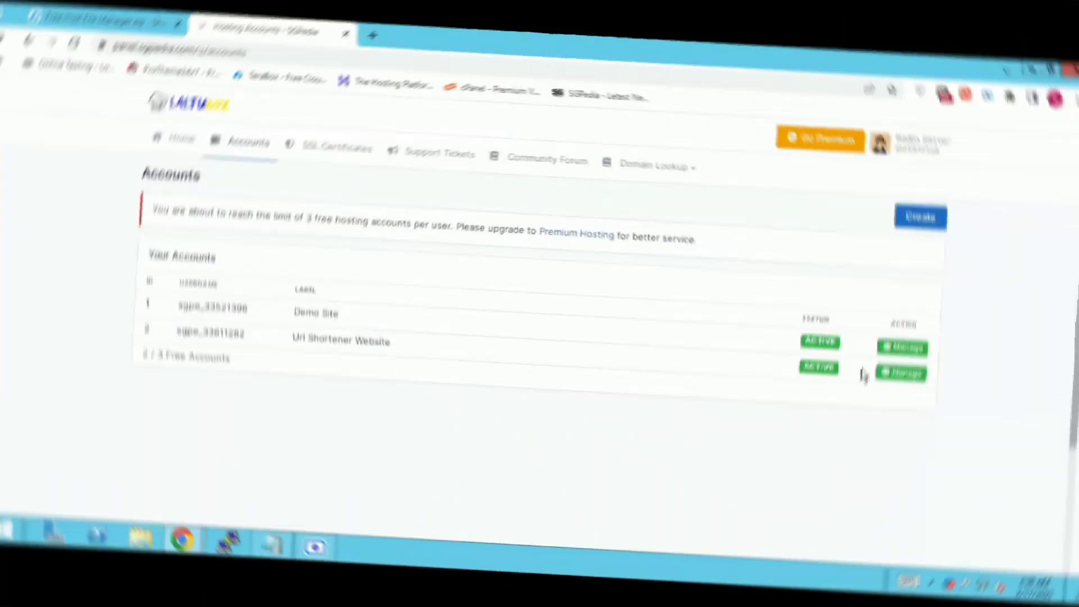
pyautogui.click(899, 356)
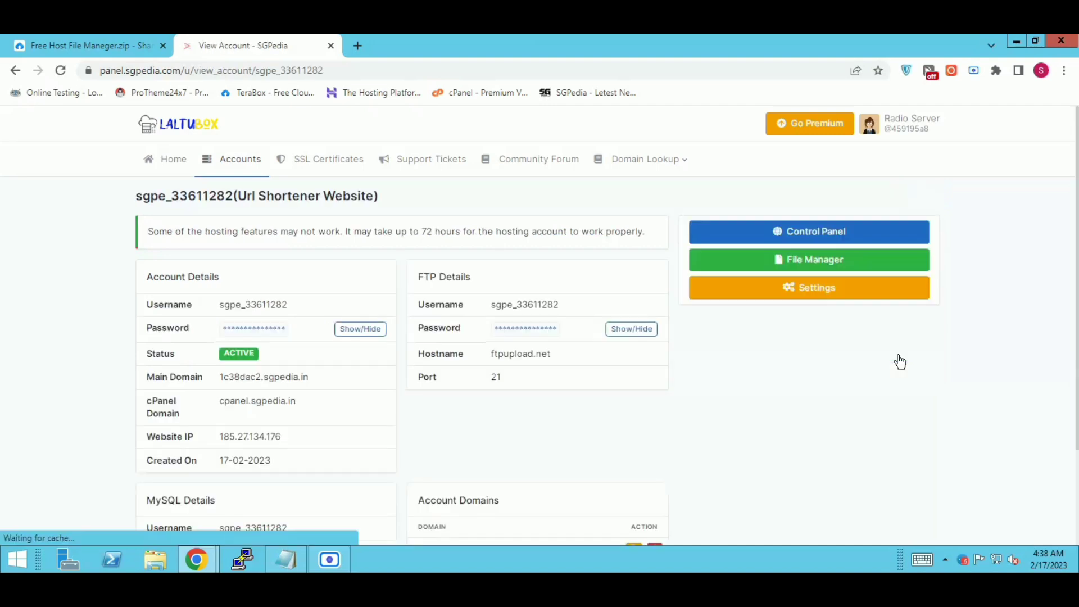
# Step: Open the account's Control Panel and approve the service e-mail notice
pyautogui.click(815, 235)
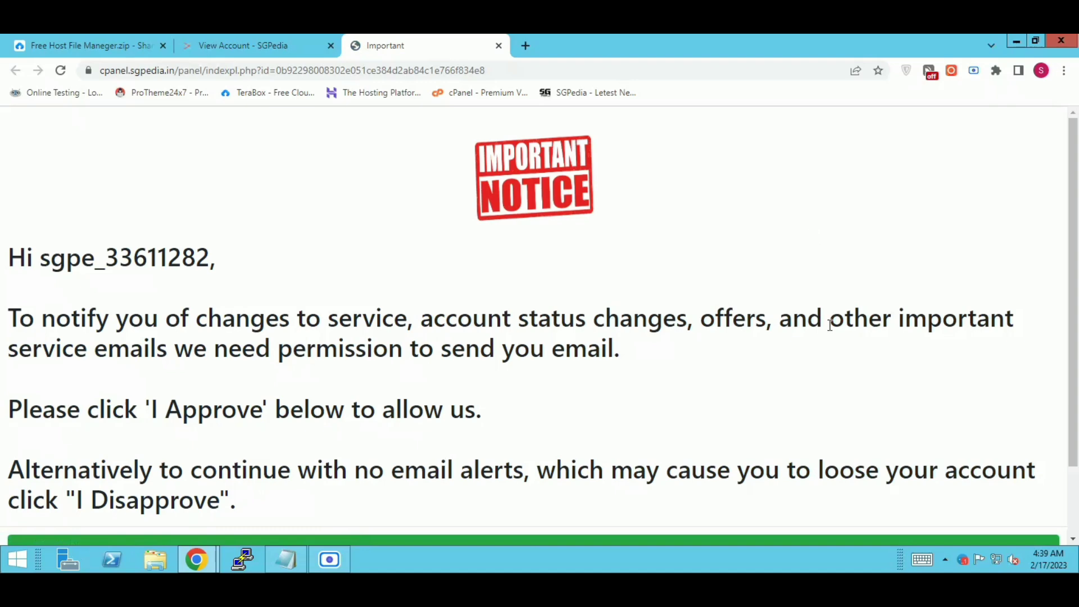
pyautogui.scroll(-1, 1069, 337)
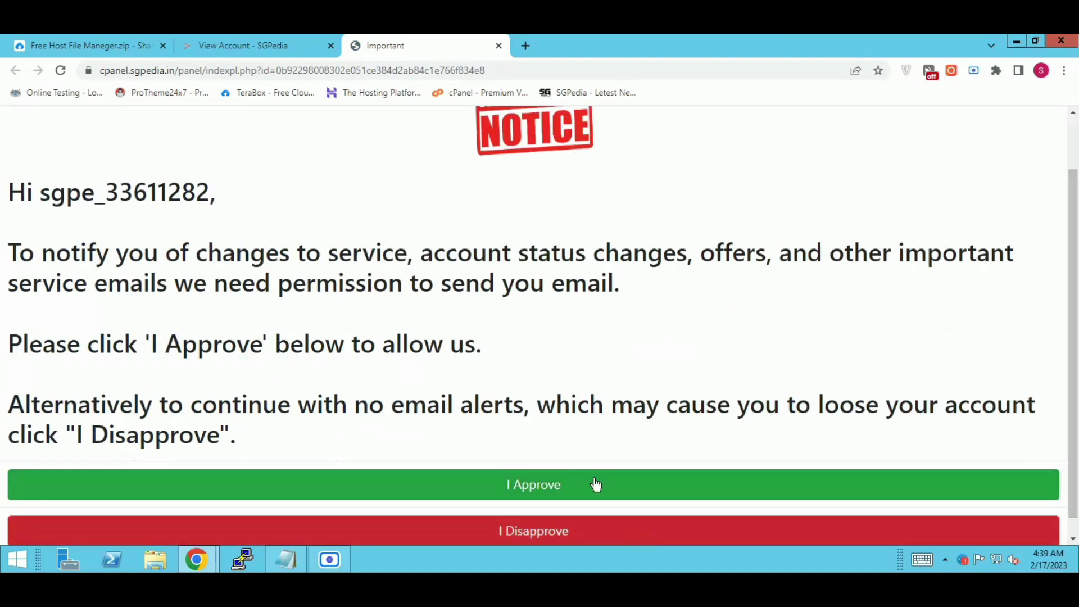
pyautogui.click(515, 485)
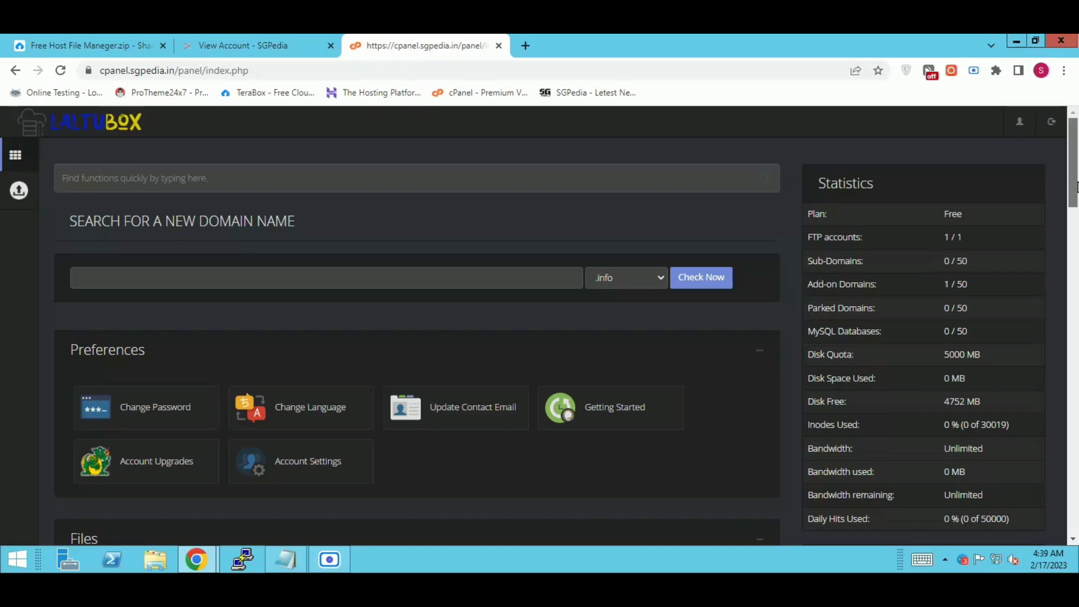
# Step: Launch the Online File Manager from the cPanel Files section
pyautogui.scroll(-5, 676, 235)
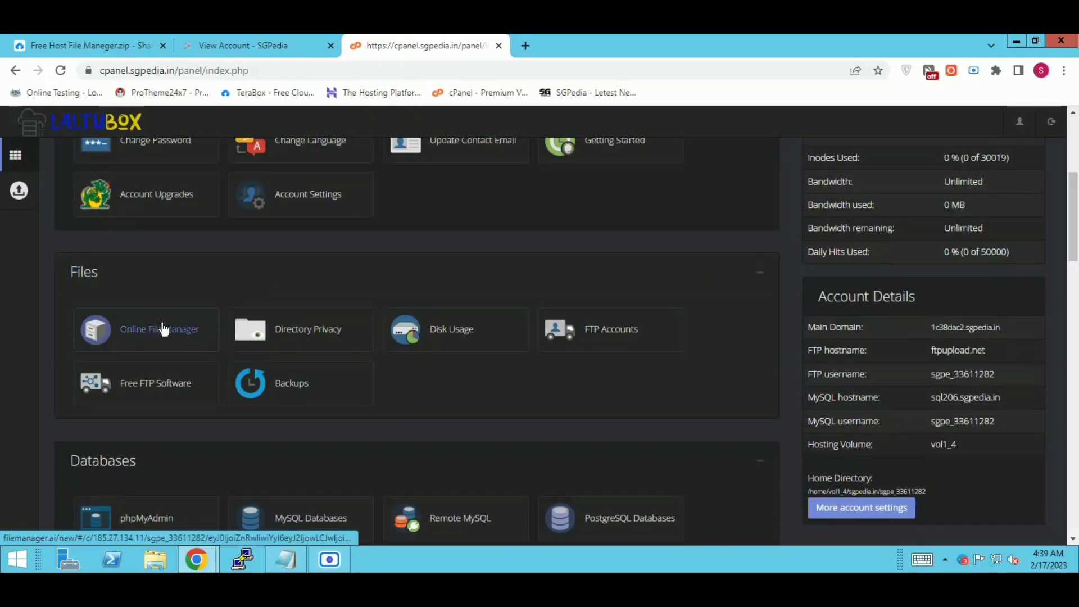
pyautogui.click(170, 339)
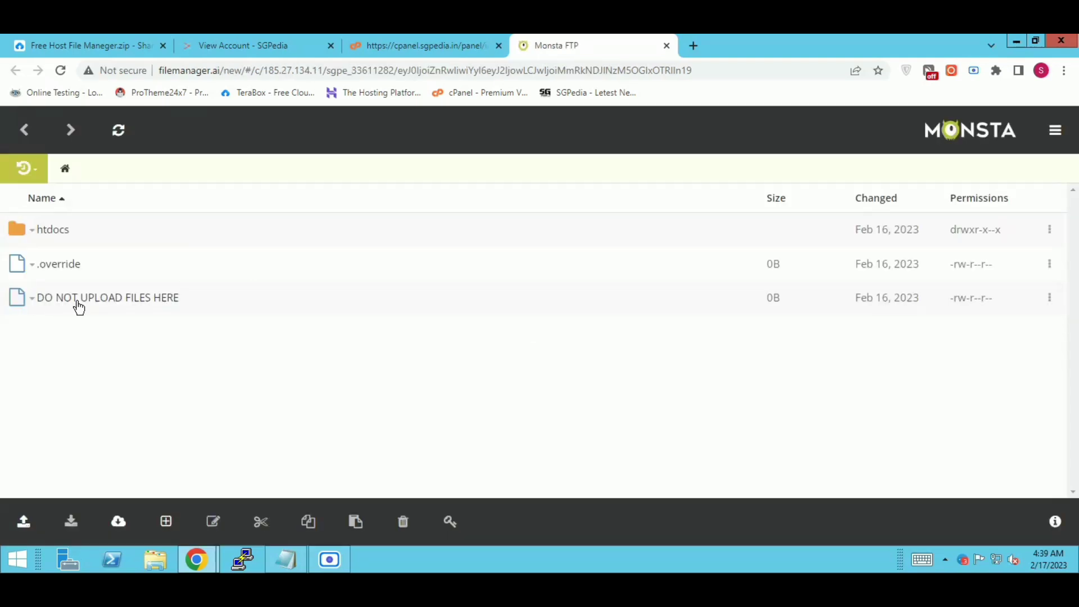
# Step: Open htdocs and delete index2.html and the placeholder note file
pyautogui.click(46, 232)
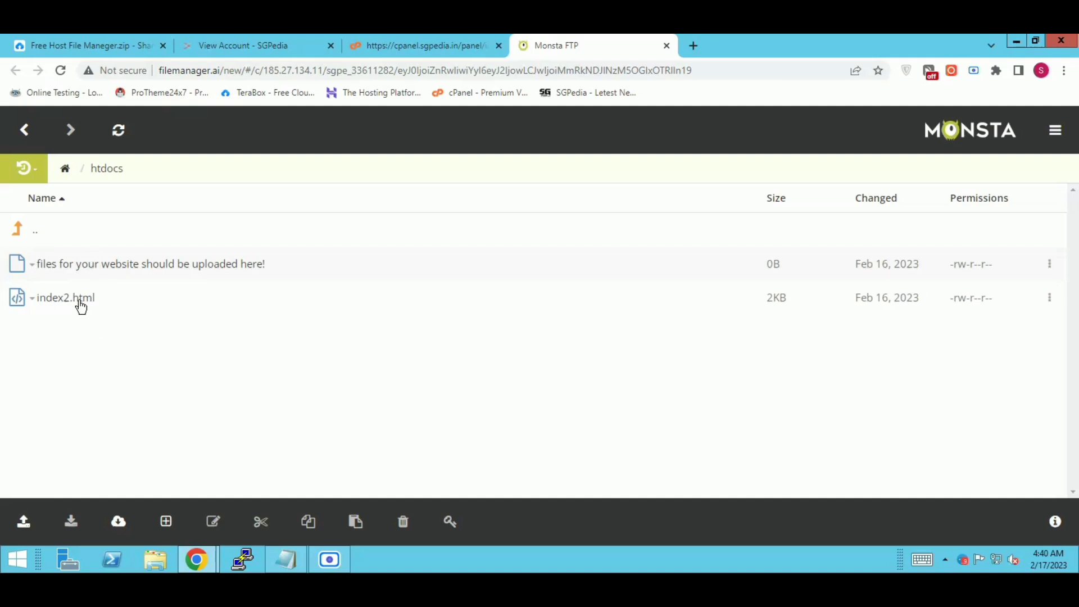
pyautogui.rightClick(129, 295)
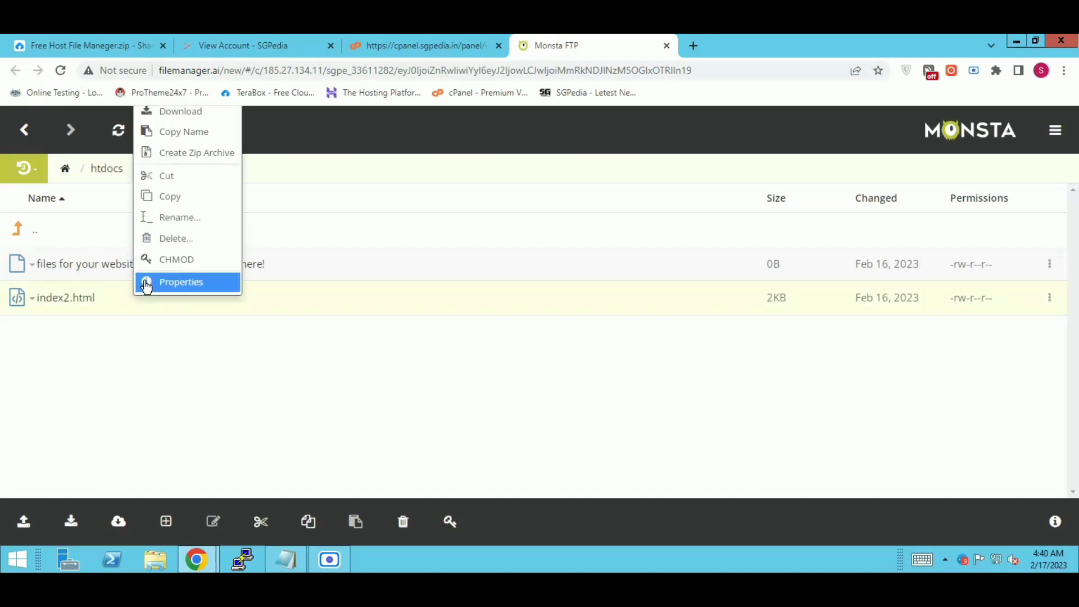
pyautogui.click(187, 233)
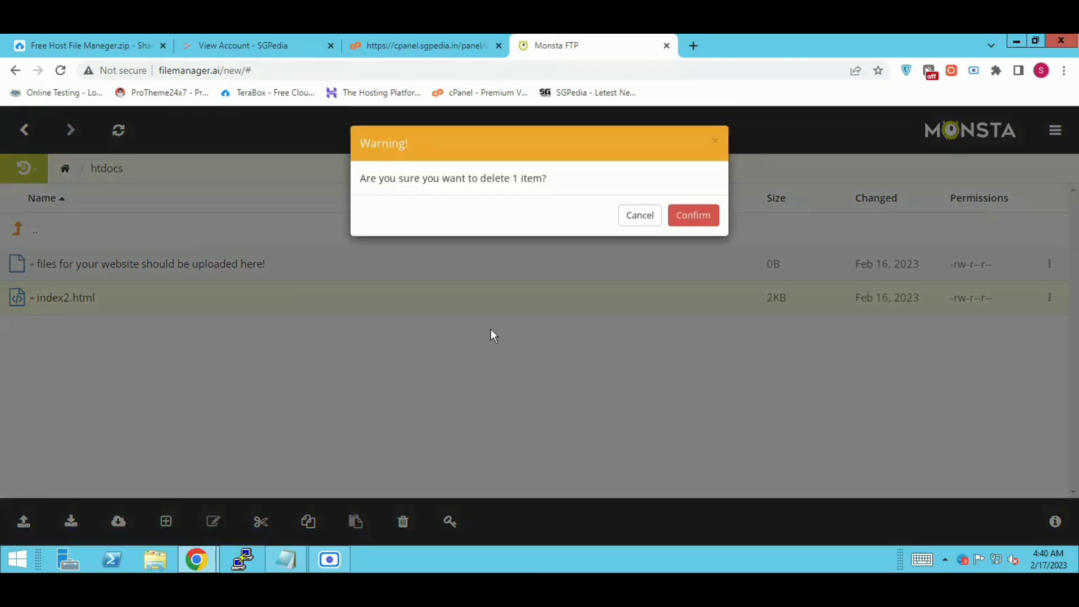
pyautogui.click(691, 219)
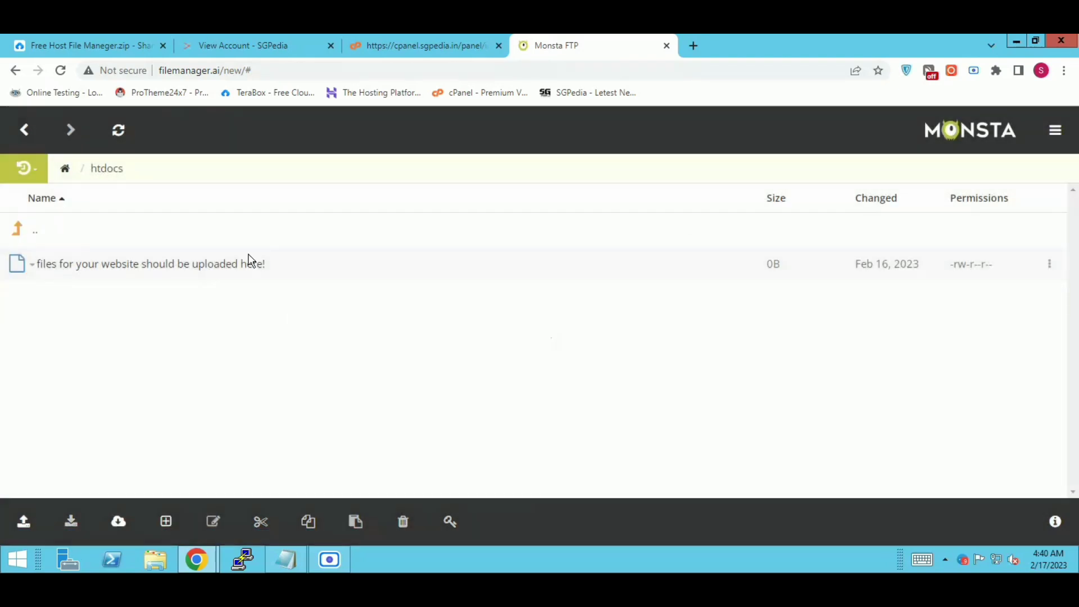
pyautogui.rightClick(282, 271)
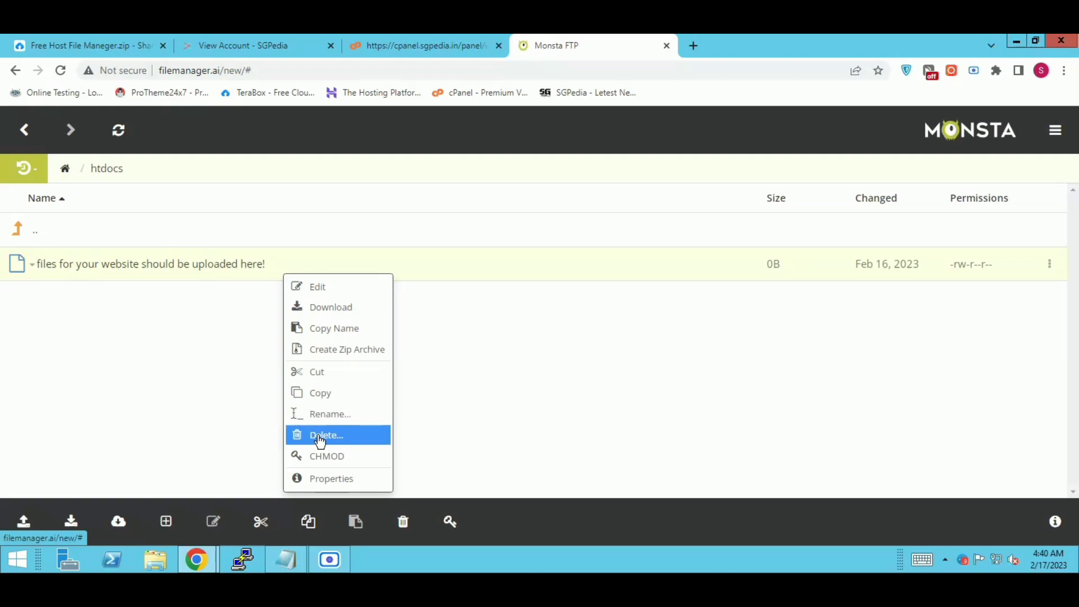
pyautogui.click(319, 439)
pyautogui.click(702, 215)
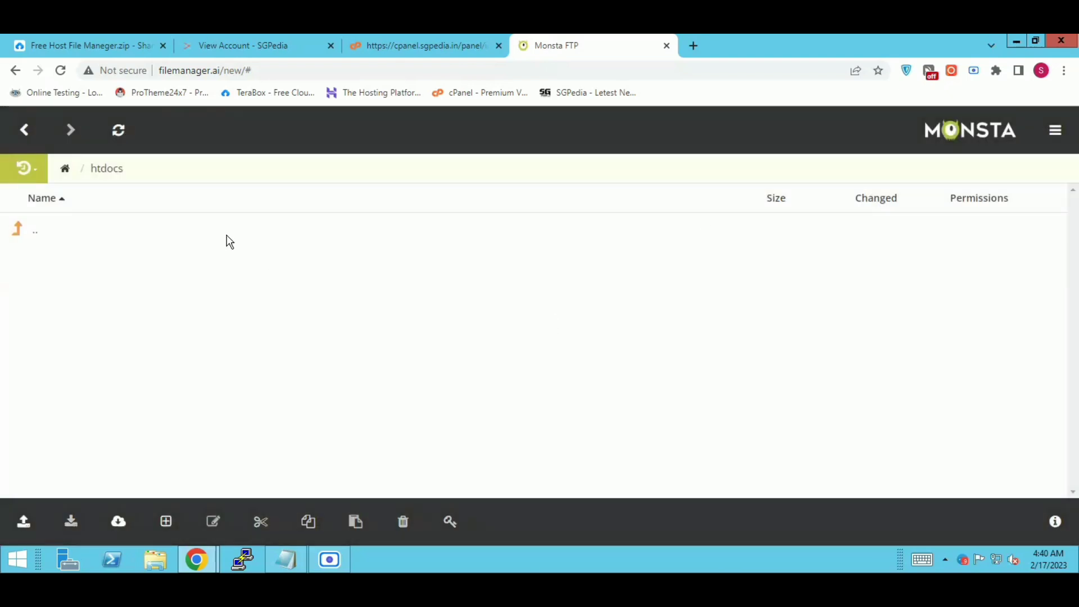
# Step: Upload the second ProTheme AdLinkFly ZIP from Downloads into htdocs
pyautogui.click(22, 523)
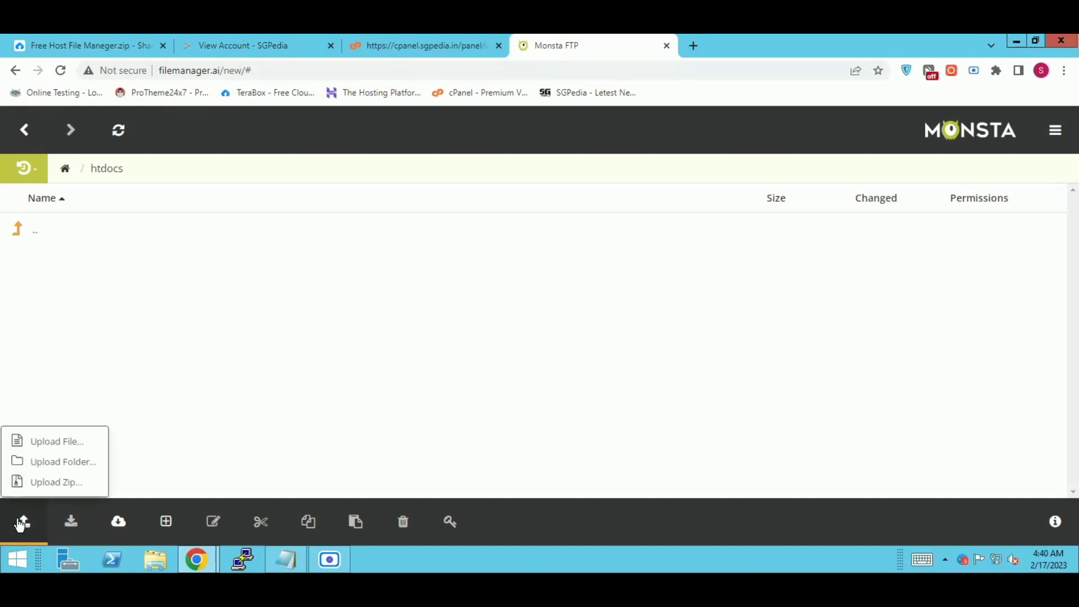
pyautogui.click(61, 447)
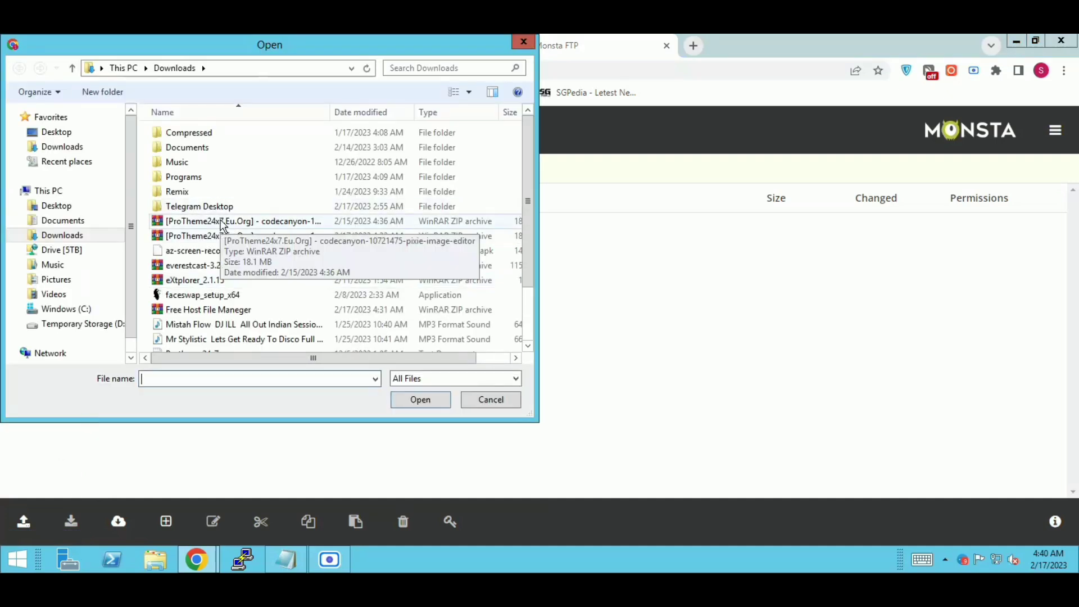
pyautogui.click(204, 238)
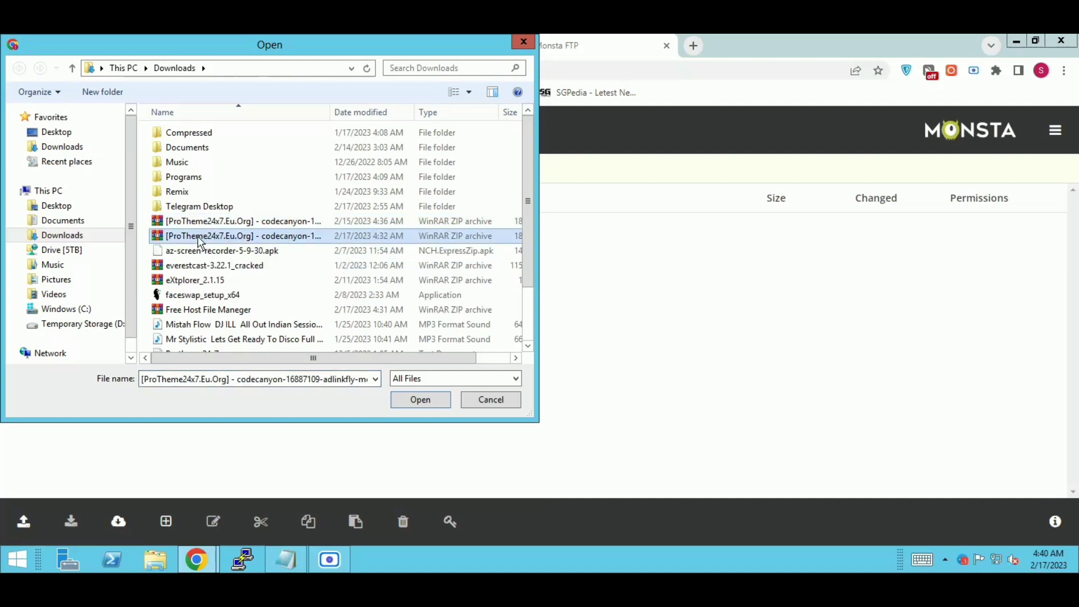
pyautogui.click(412, 399)
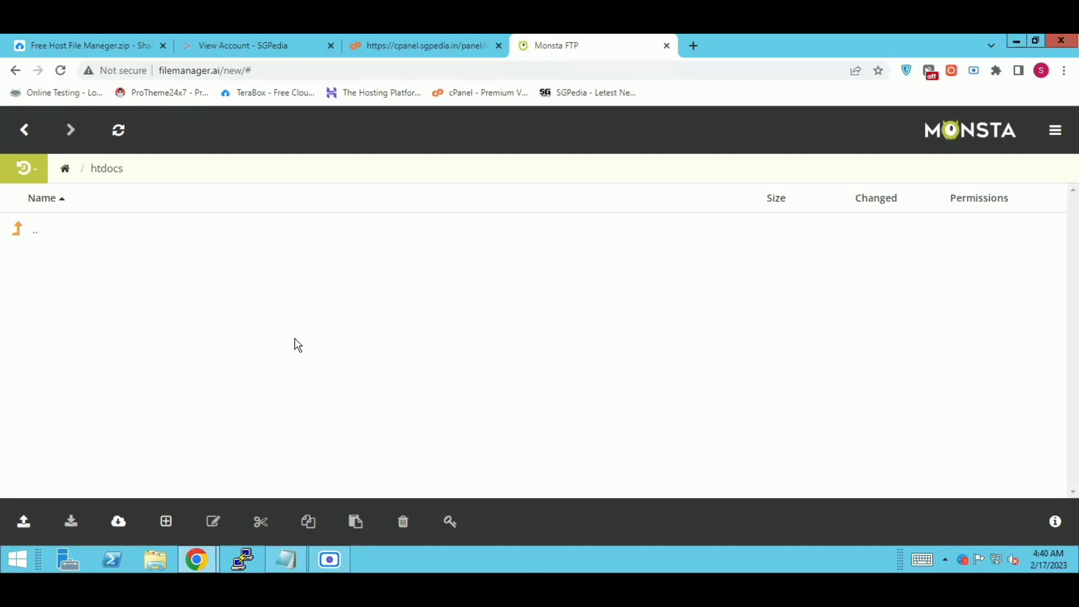
# Step: Refresh the htdocs listing and choose the codecanyon AdLinkFly ZIP for upload again
pyautogui.click(124, 138)
pyautogui.click(118, 130)
pyautogui.click(24, 529)
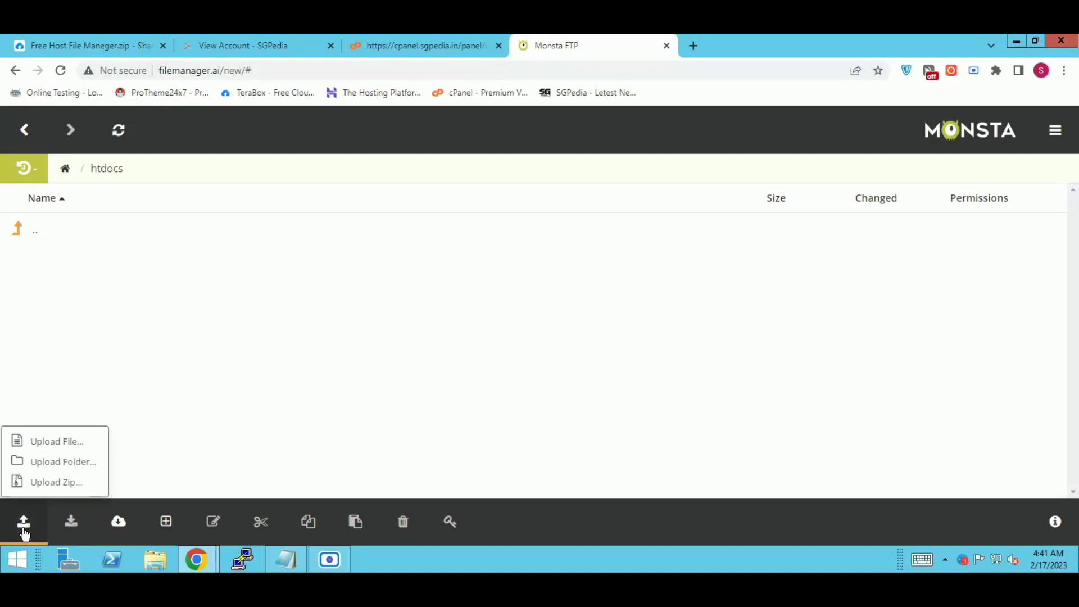
pyautogui.click(59, 441)
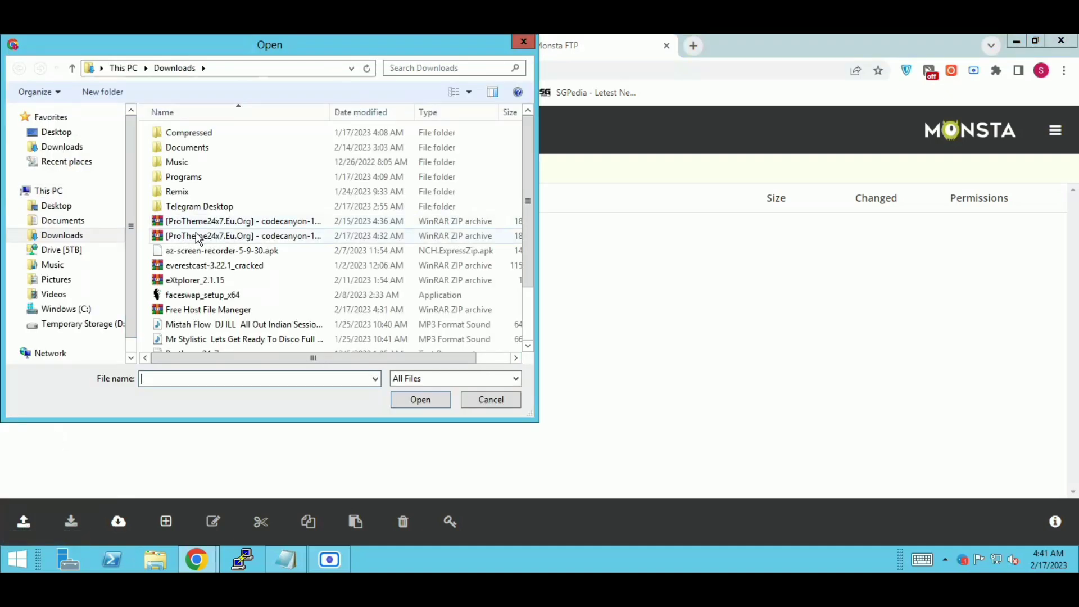
pyautogui.click(197, 236)
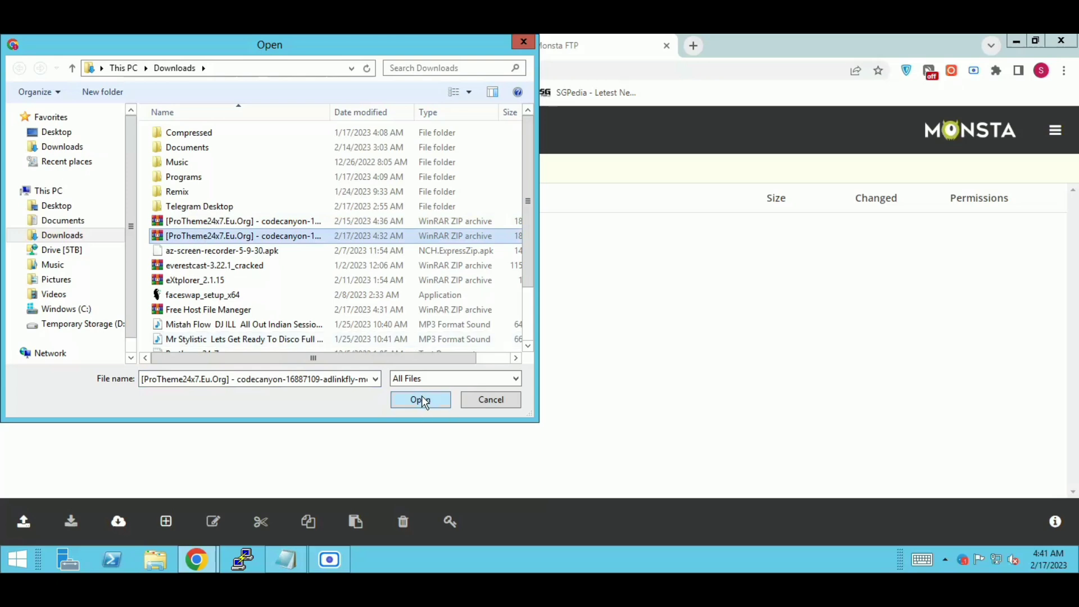
pyautogui.click(420, 399)
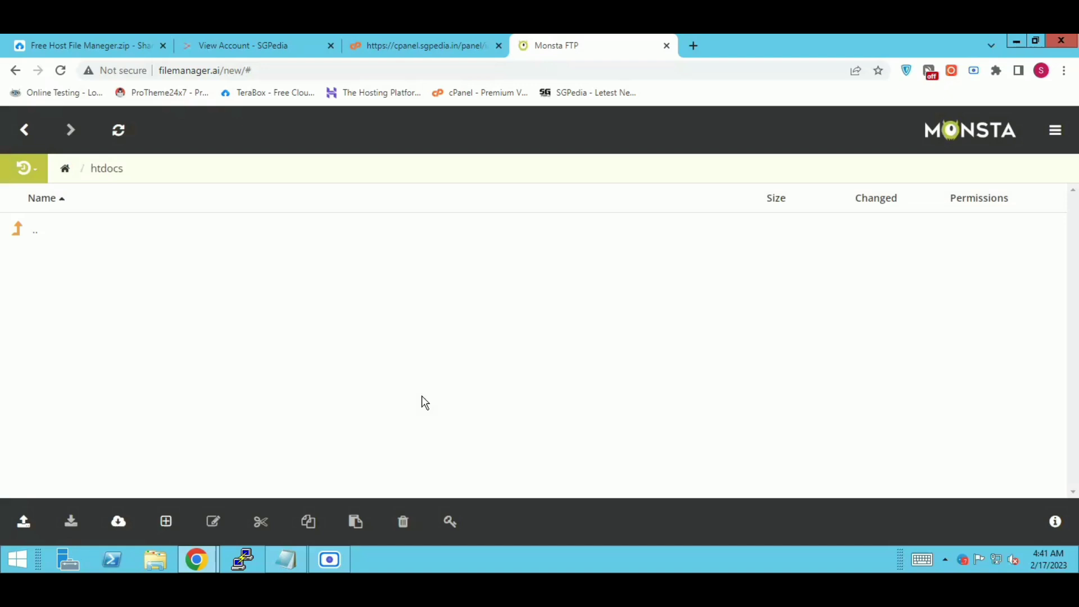
# Step: Refresh htdocs and switch to the Free Host File Manager.zip download page
pyautogui.click(117, 134)
pyautogui.click(24, 522)
pyautogui.click(132, 45)
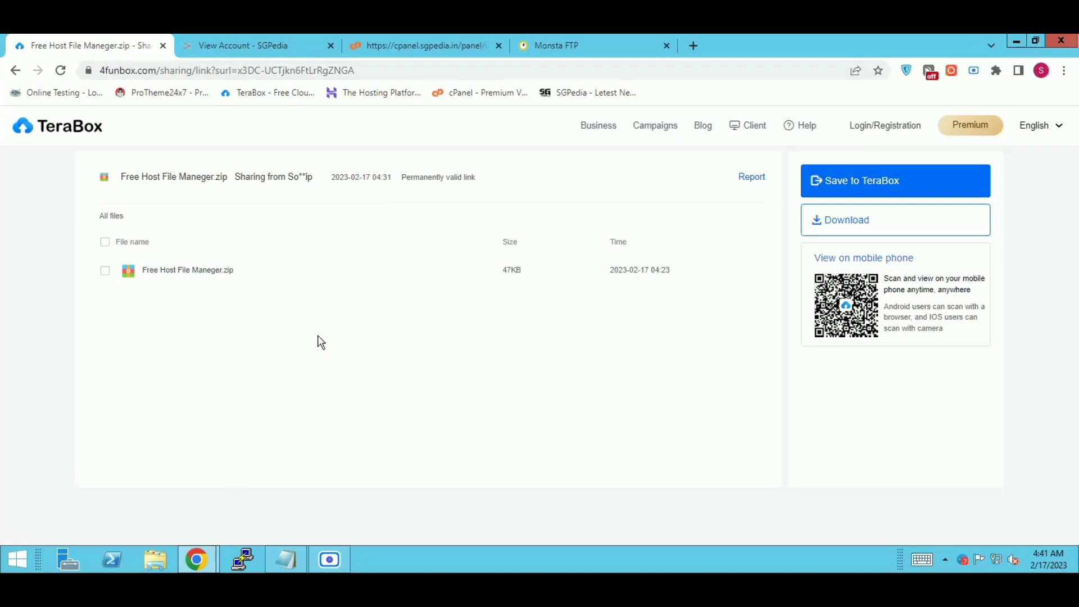
# Step: Check tinyfilemanager.php and unzipper.php in File Explorer, then reload htdocs in Monsta FTP
pyautogui.click(153, 560)
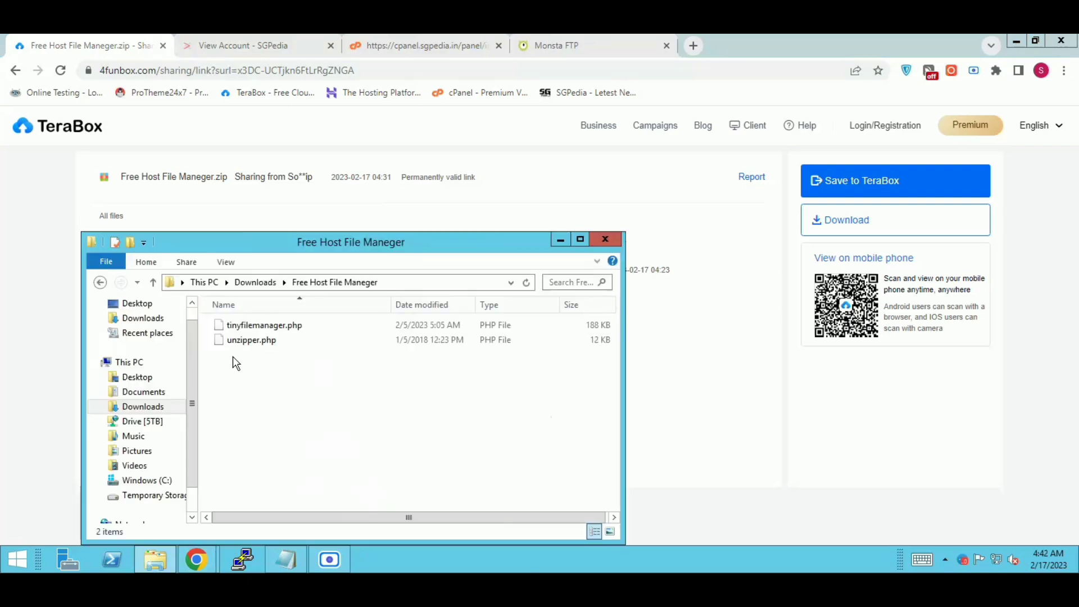
pyautogui.click(240, 324)
pyautogui.click(239, 340)
pyautogui.click(245, 392)
pyautogui.click(575, 48)
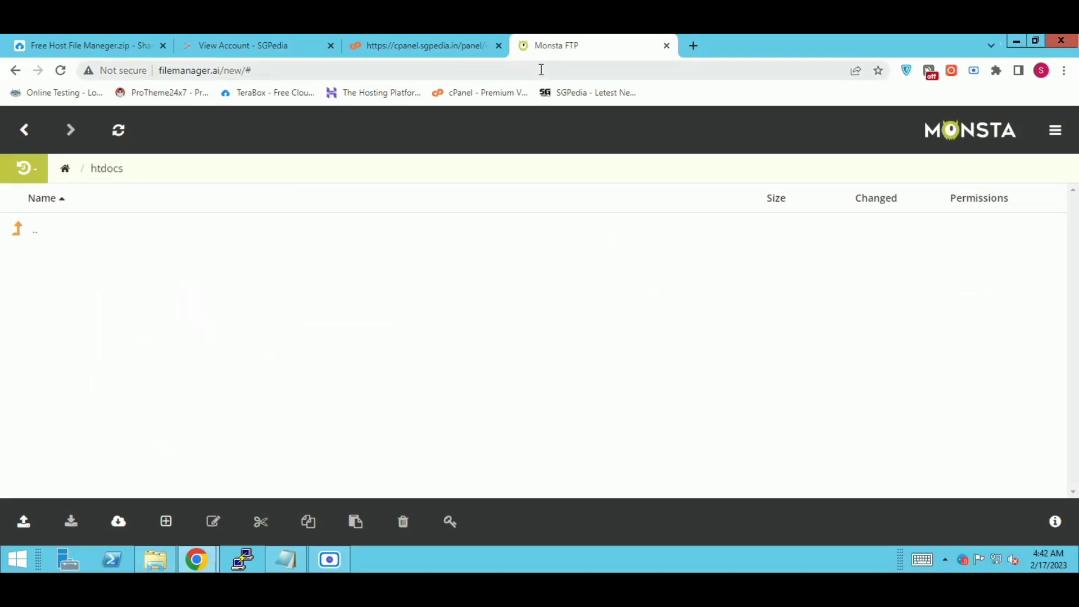
pyautogui.click(118, 129)
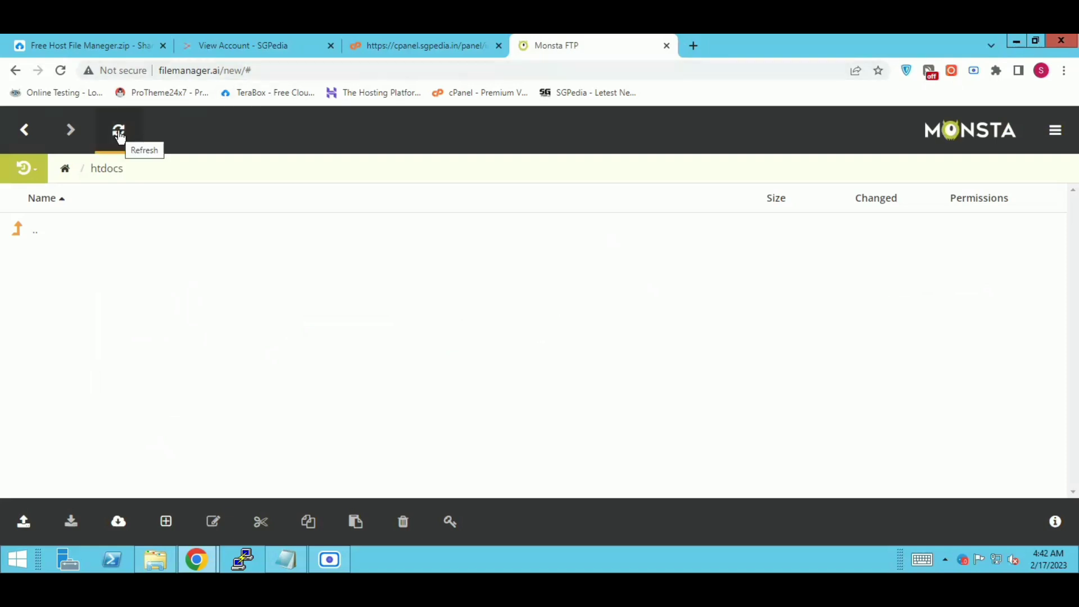
# Step: Upload tinyfilemanager.php and unzipper.php from the Free Host File Maneger folder into htdocs
pyautogui.click(24, 524)
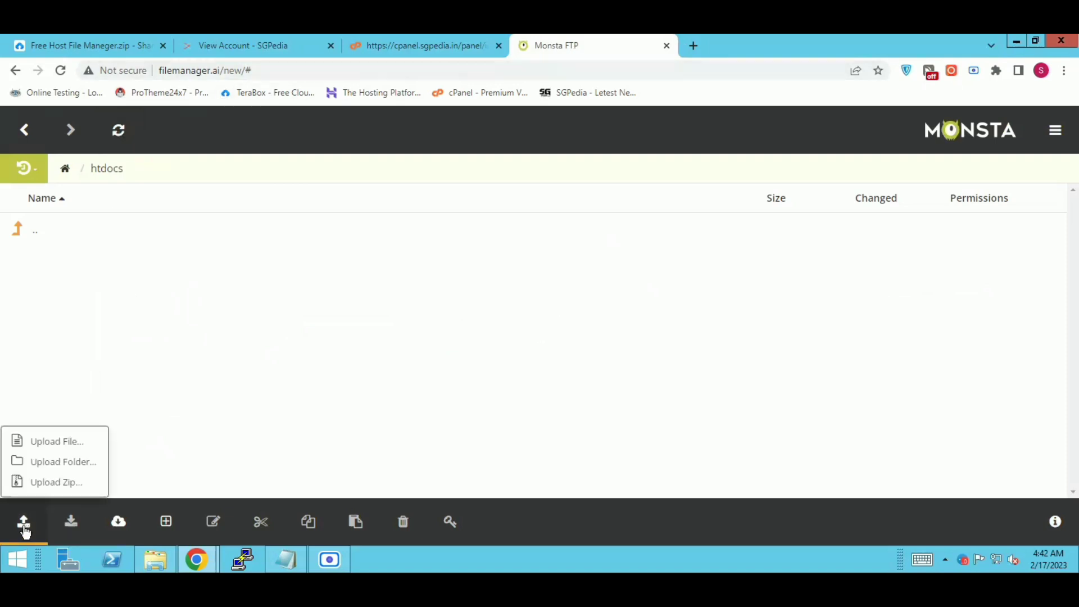
pyautogui.click(44, 444)
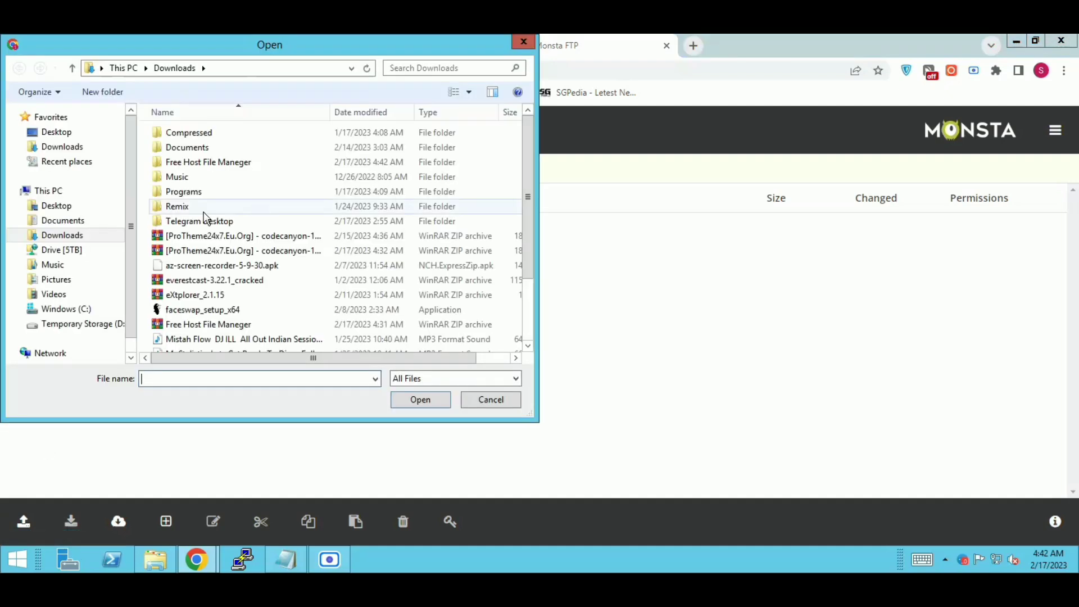
pyautogui.doubleClick(217, 162)
pyautogui.click(214, 147)
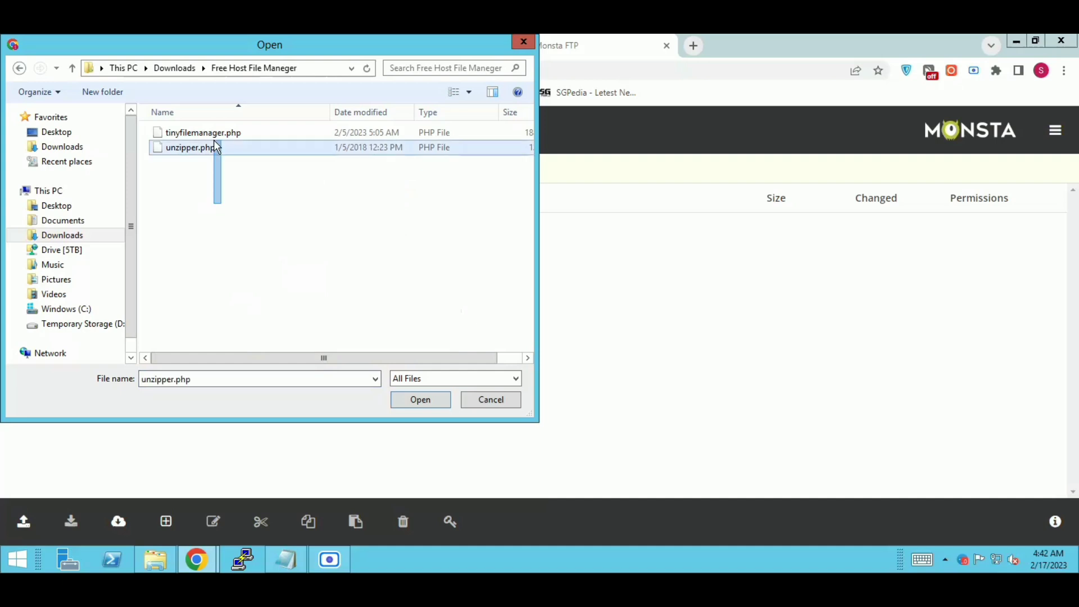
pyautogui.keyDown('shift'); pyautogui.click(212, 132); pyautogui.keyUp('shift')
pyautogui.click(429, 400)
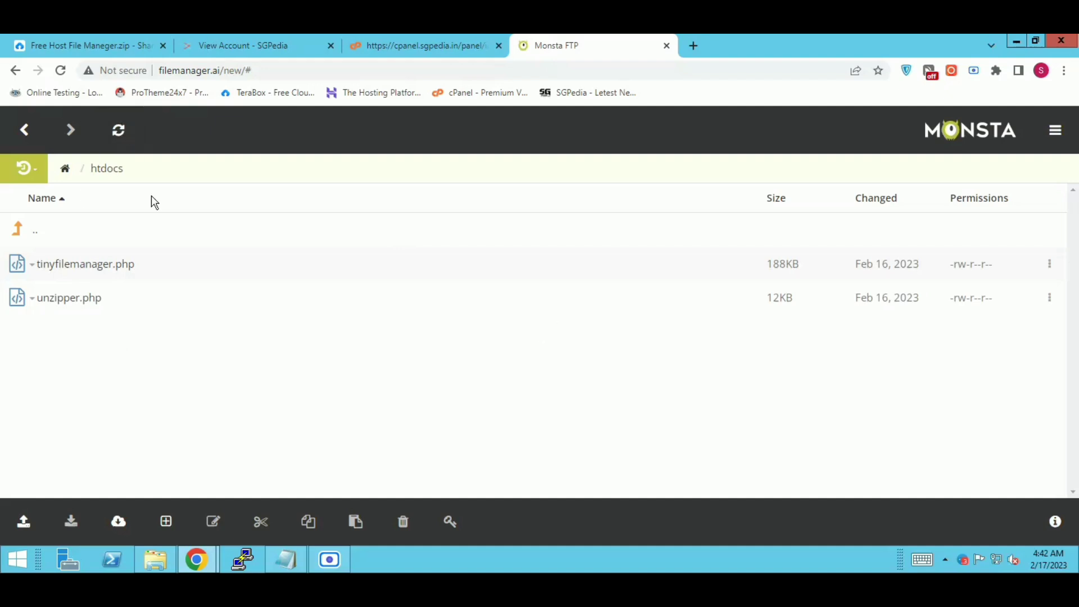
# Step: Rename unzipper.php to unzip.php
pyautogui.rightClick(116, 300)
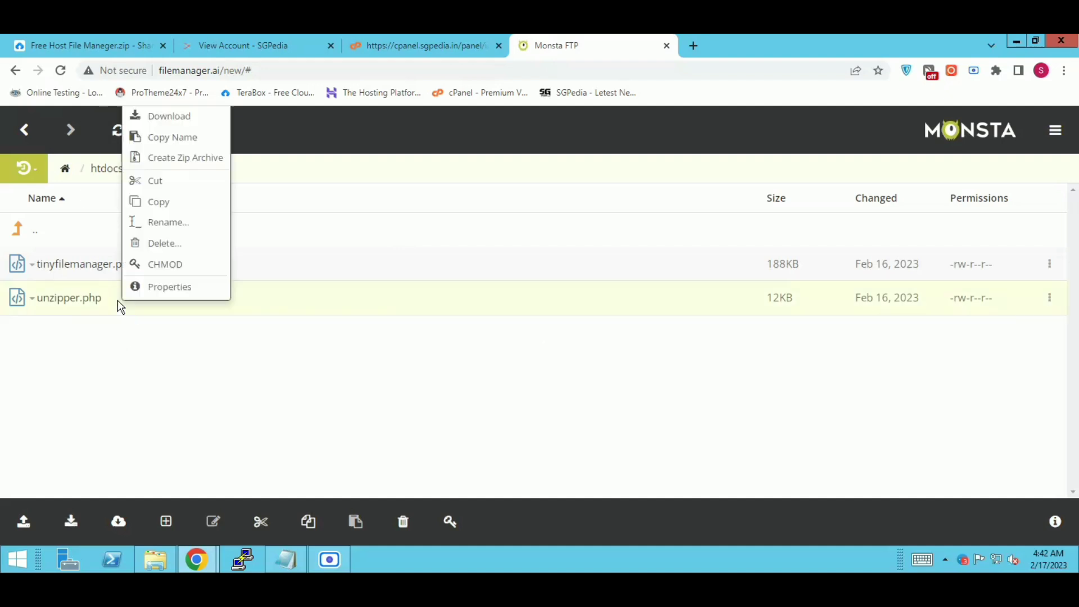
pyautogui.click(158, 226)
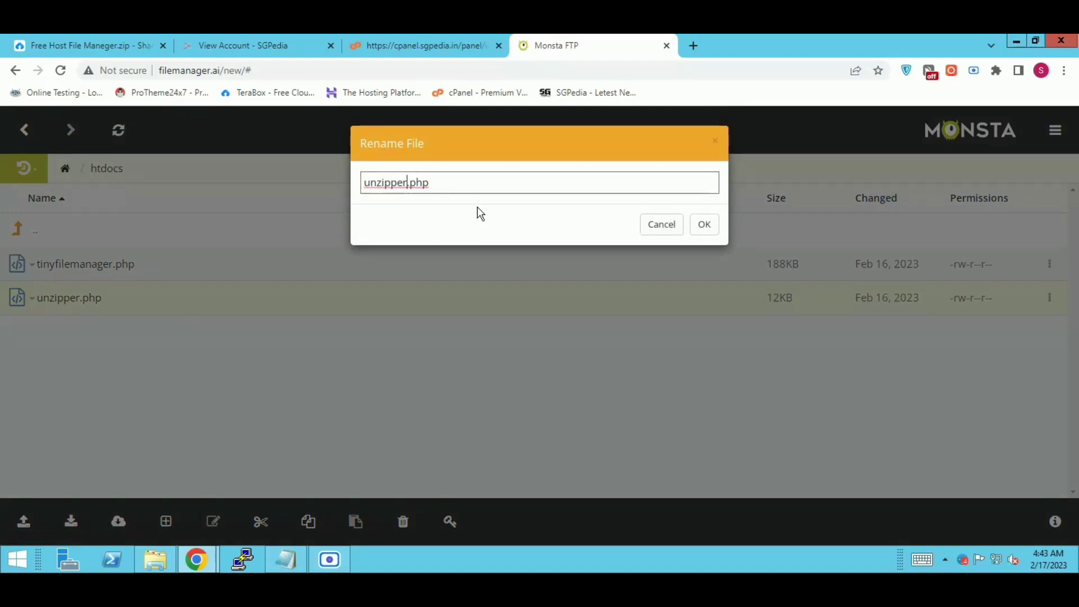
pyautogui.press('BackSpace')
pyautogui.press('BackSpace')
pyautogui.press('BackSpace')
pyautogui.press('BackSpace')
pyautogui.write('p')
pyautogui.click(709, 225)
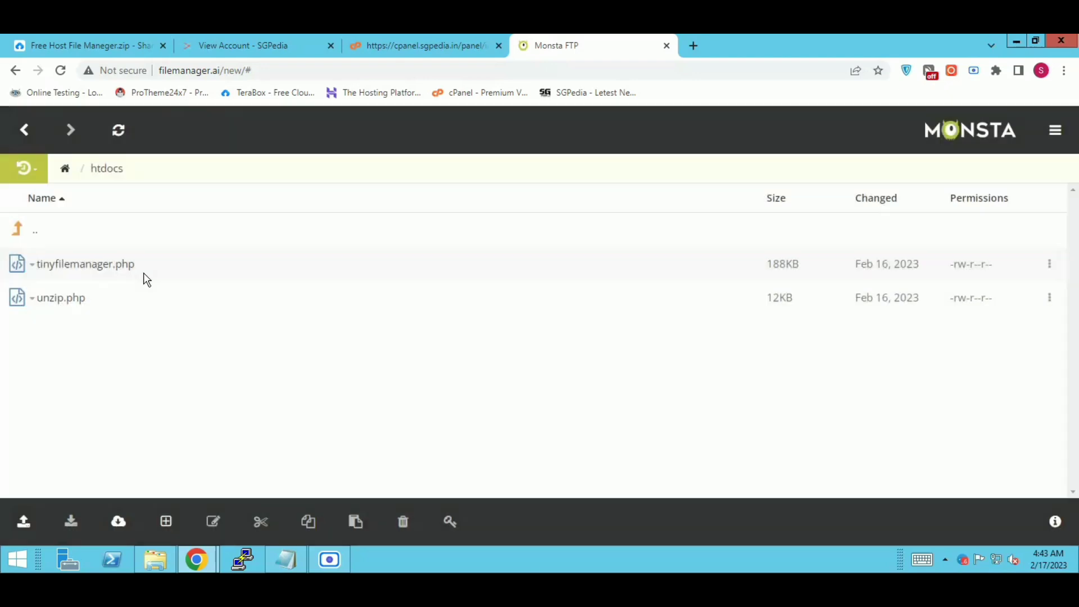
# Step: Rename tinyfilemanager.php to filer.php
pyautogui.rightClick(143, 272)
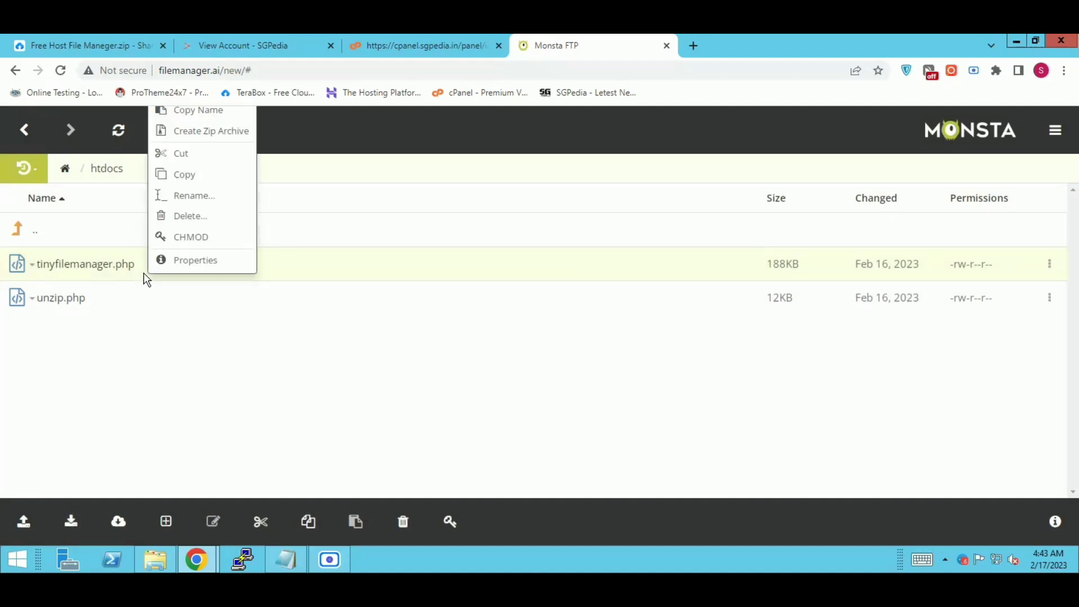
pyautogui.click(181, 195)
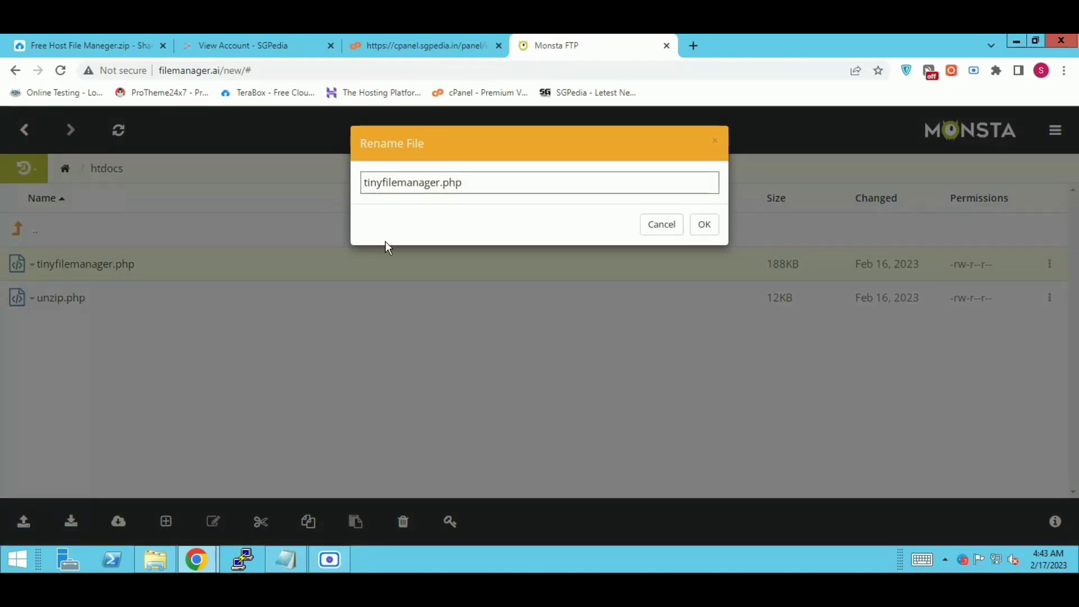
pyautogui.moveTo(436, 183); pyautogui.dragTo(346, 180)
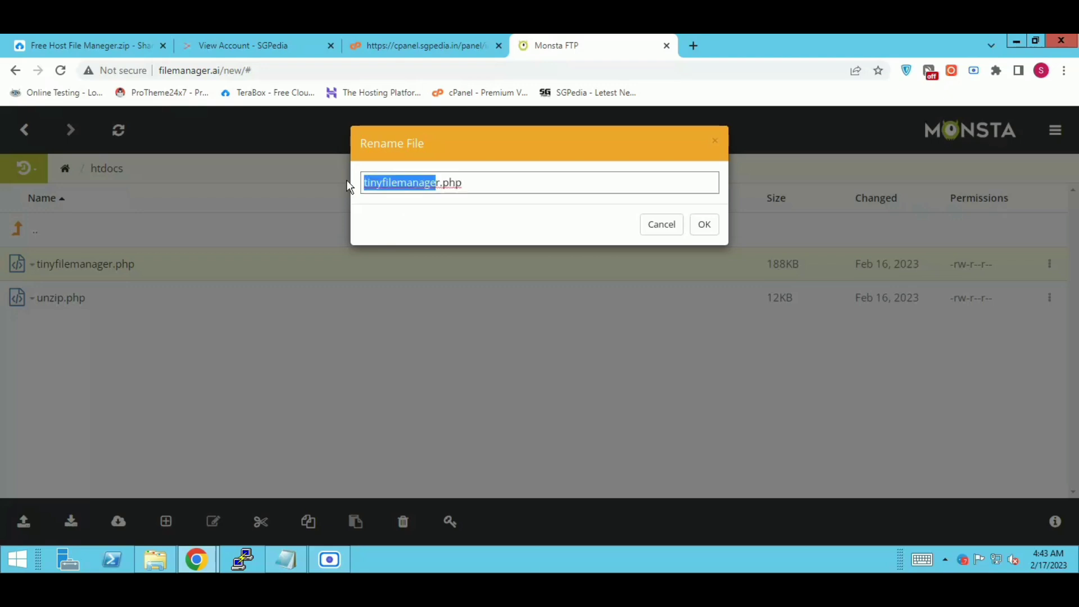
pyautogui.write('ile')
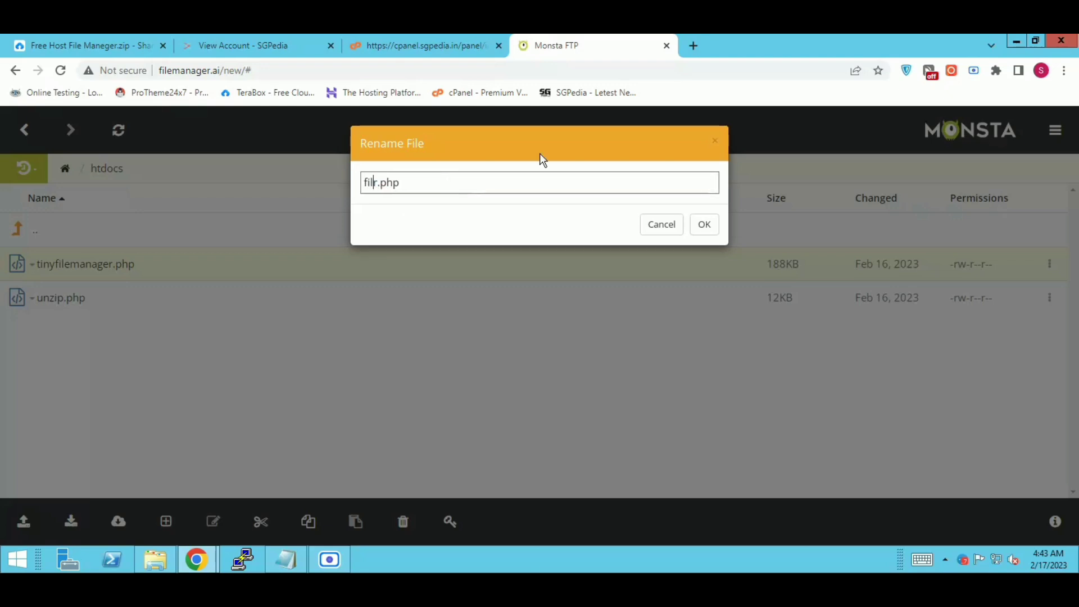
pyautogui.click(710, 225)
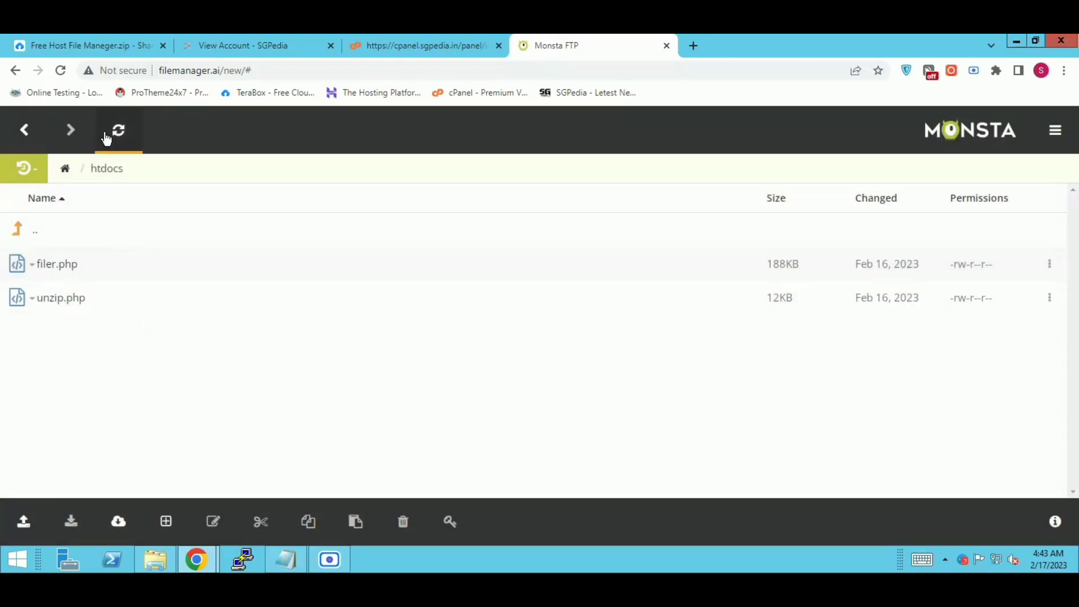
# Step: From the account's Account Domains list, open adlinkfly.sgpedia.in in a new tab to see its directory listing
pyautogui.click(118, 130)
pyautogui.click(272, 45)
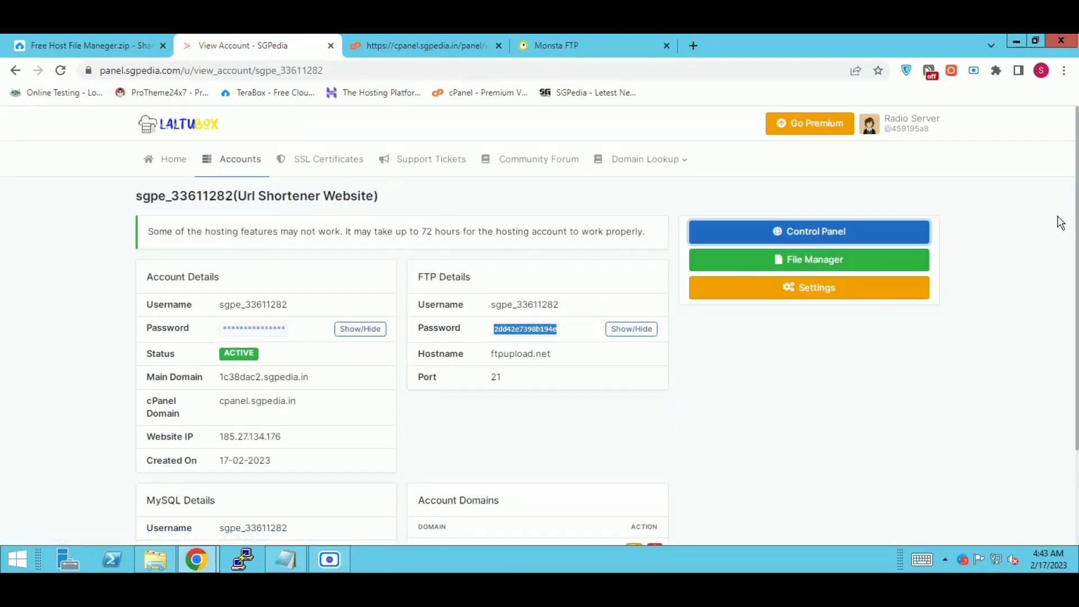
pyautogui.scroll(-3, 1071, 321)
pyautogui.moveTo(501, 428); pyautogui.dragTo(415, 428)
pyautogui.rightClick(442, 427)
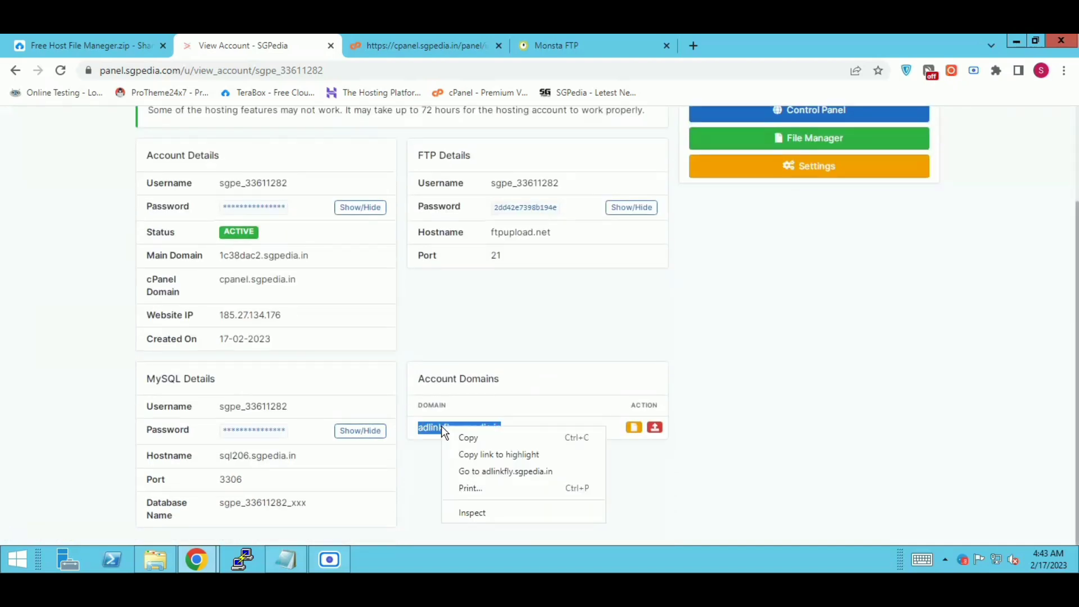
pyautogui.click(503, 471)
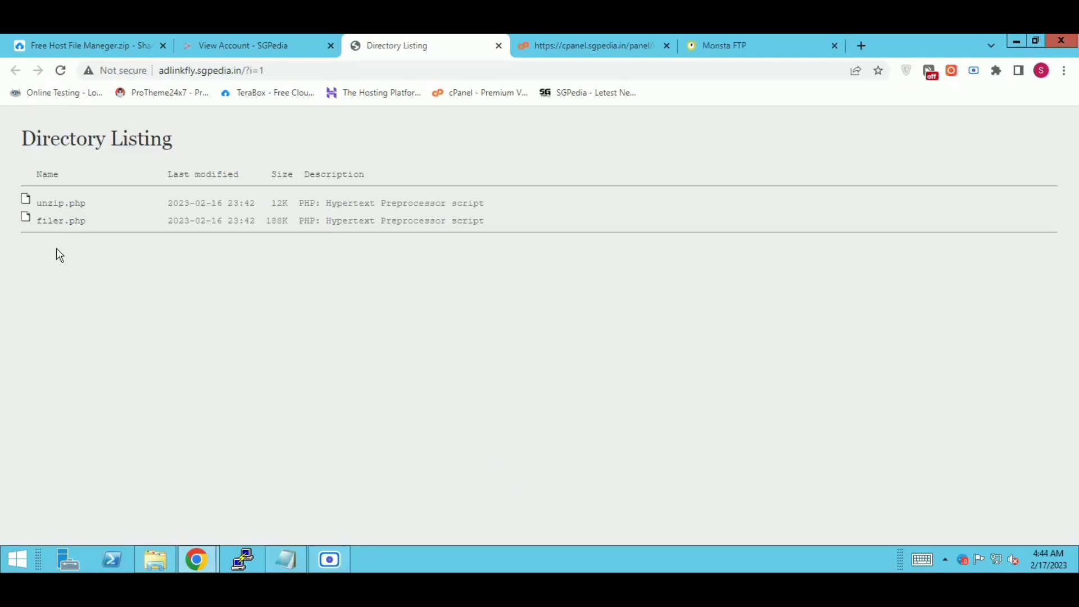
# Step: Log in to filer.php's Tiny File Manager with the admin username and password, declining to save it
pyautogui.click(59, 222)
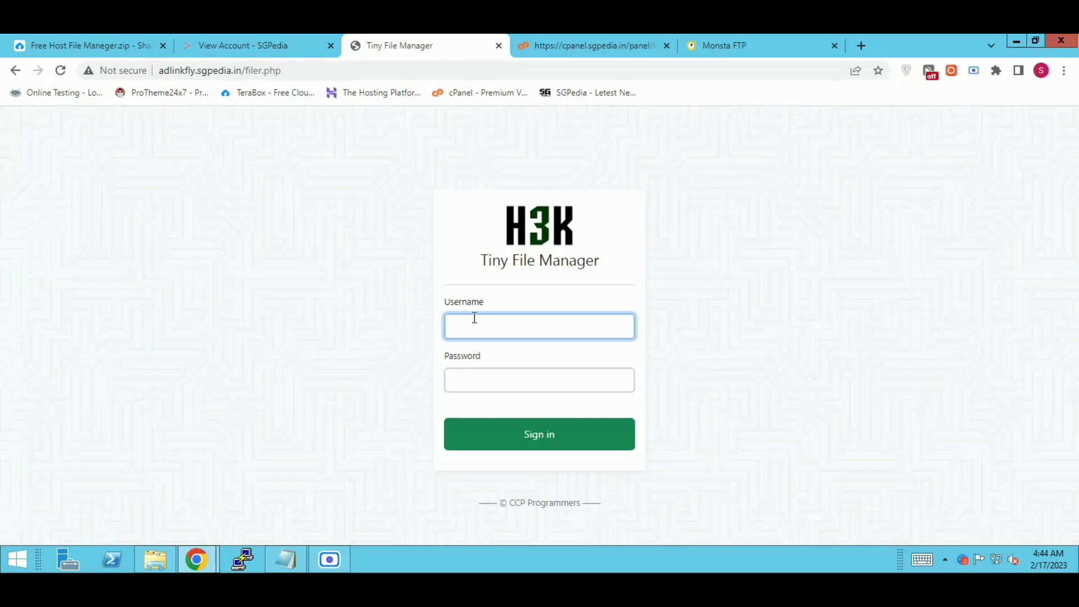
pyautogui.write('admin')
pyautogui.click(528, 381)
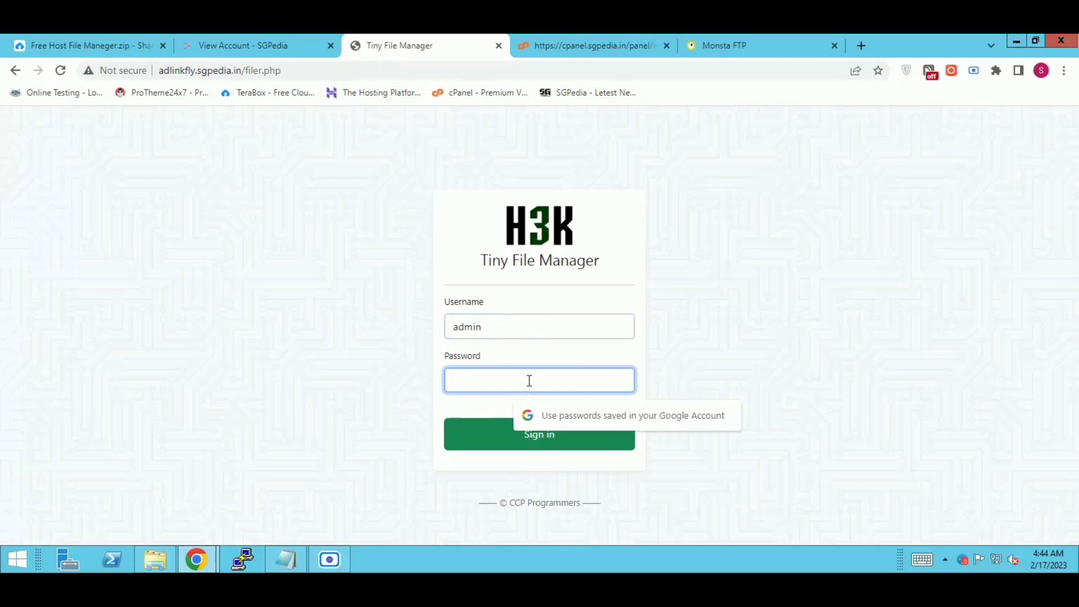
pyautogui.write('admin')
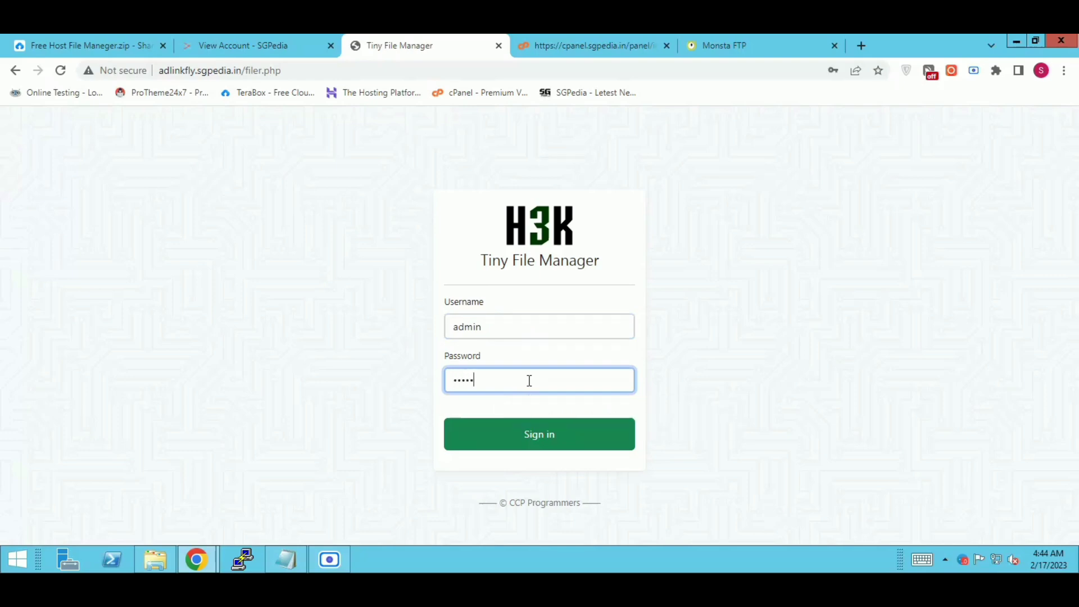
pyautogui.write('@123')
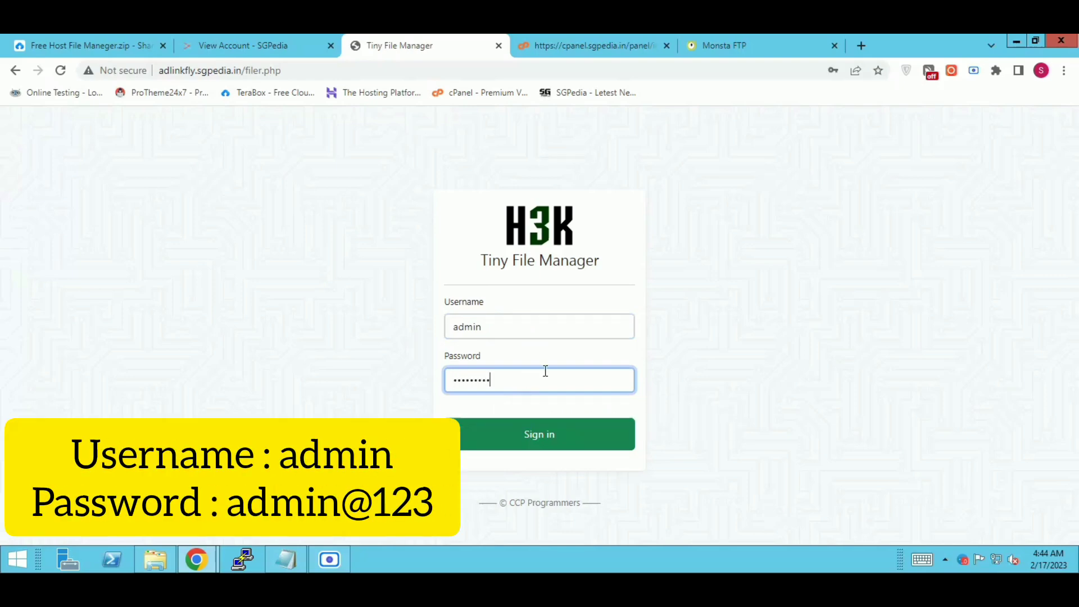
pyautogui.click(528, 437)
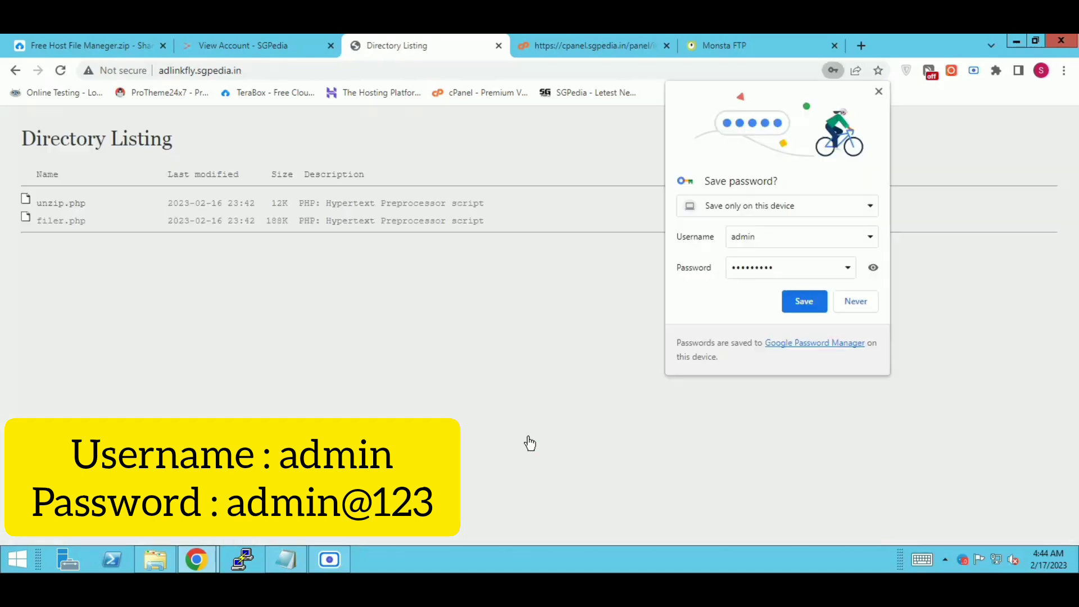
pyautogui.click(845, 299)
pyautogui.click(62, 221)
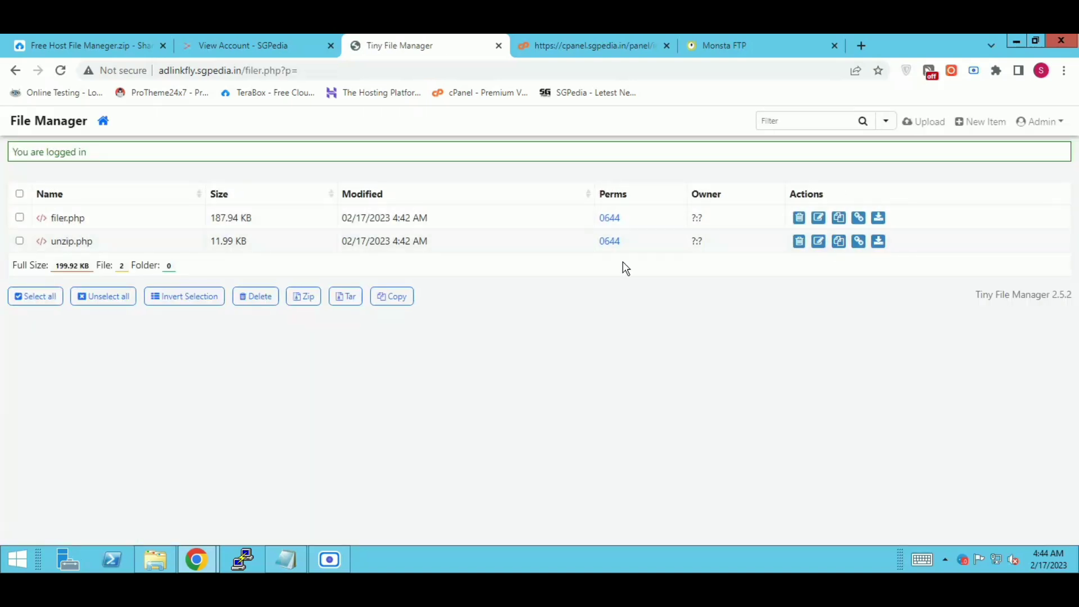
# Step: Upload the 17.86 MB ProTheme24x7 codecanyon AdLinkFly zip from Downloads into the site root
pyautogui.click(926, 123)
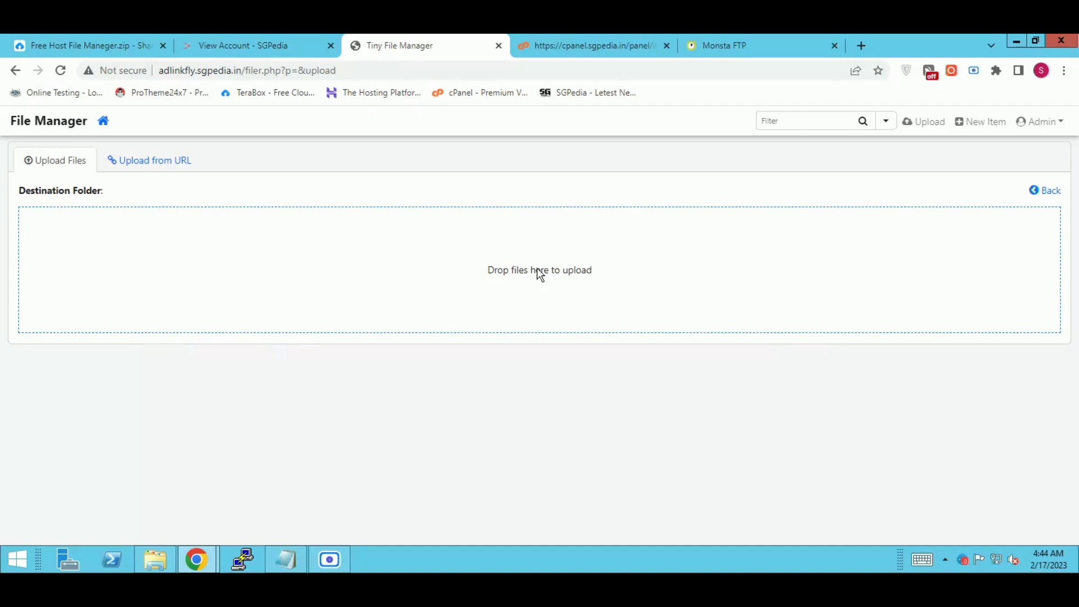
pyautogui.click(538, 271)
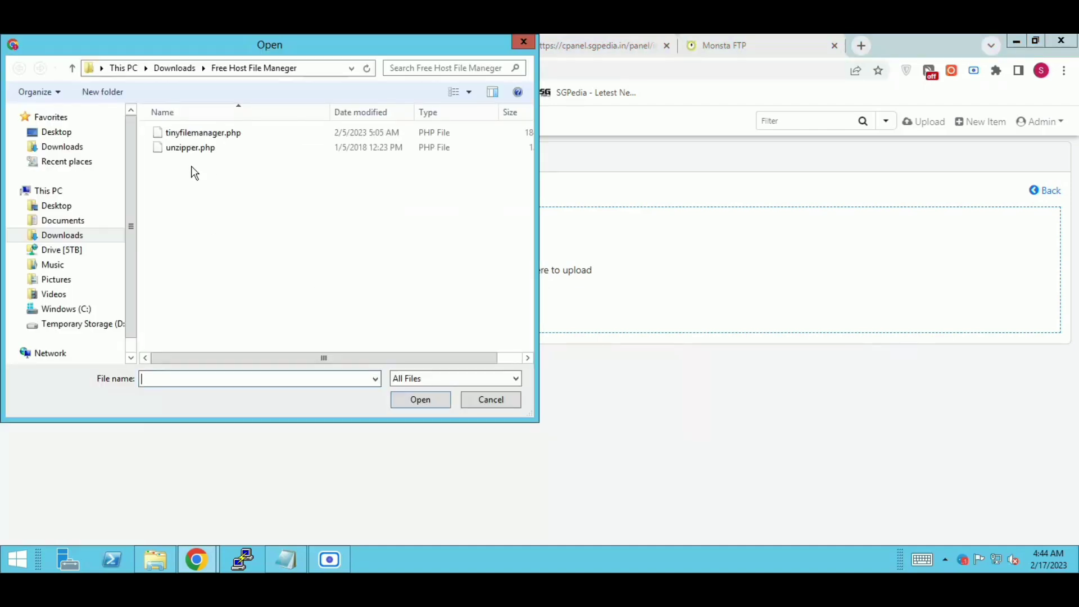
pyautogui.click(178, 68)
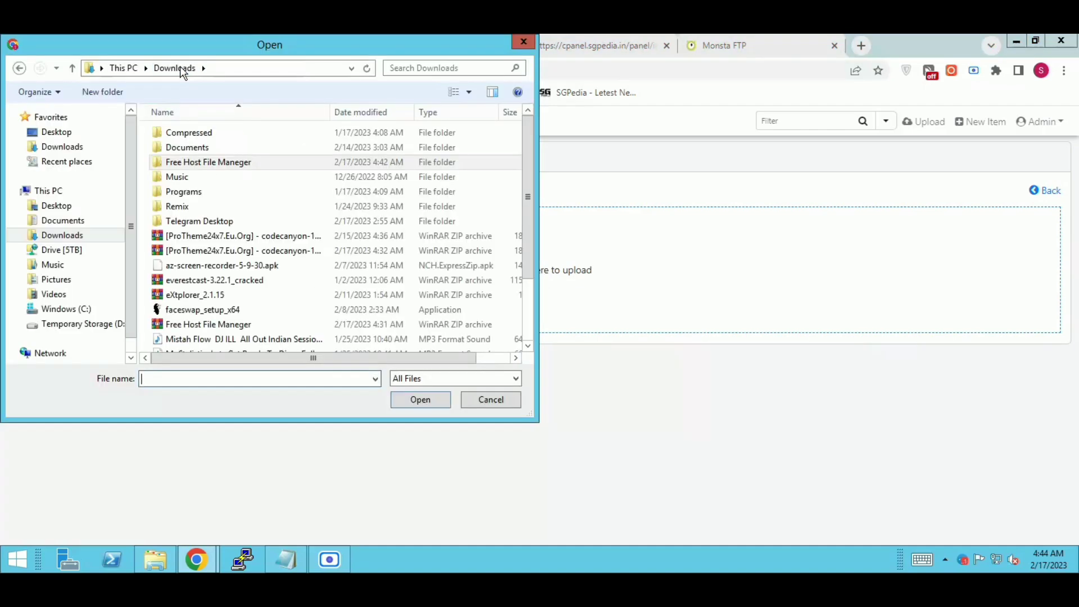
pyautogui.click(230, 250)
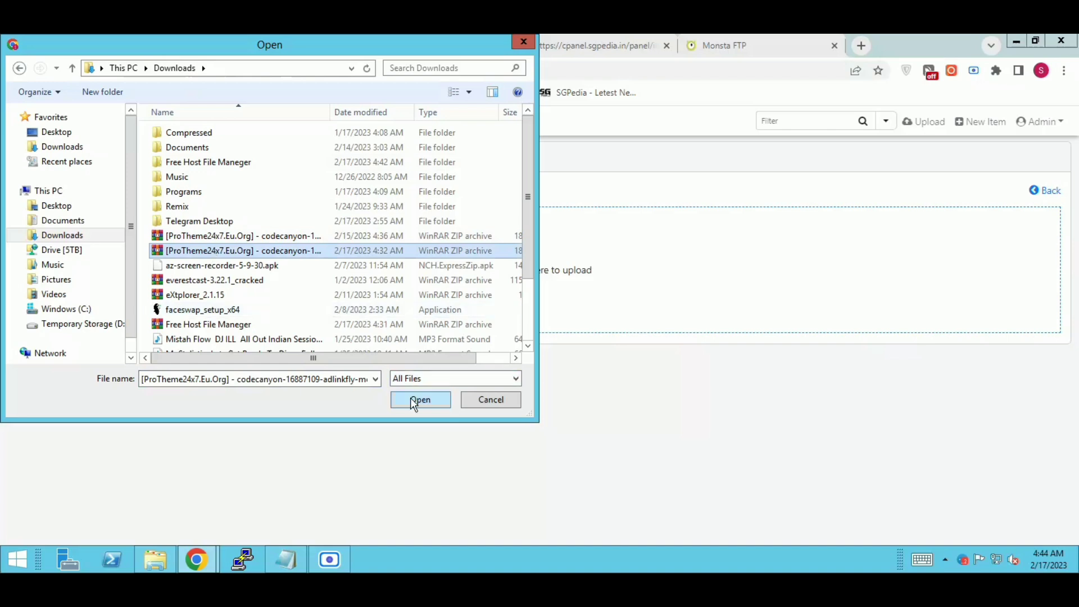
pyautogui.click(420, 400)
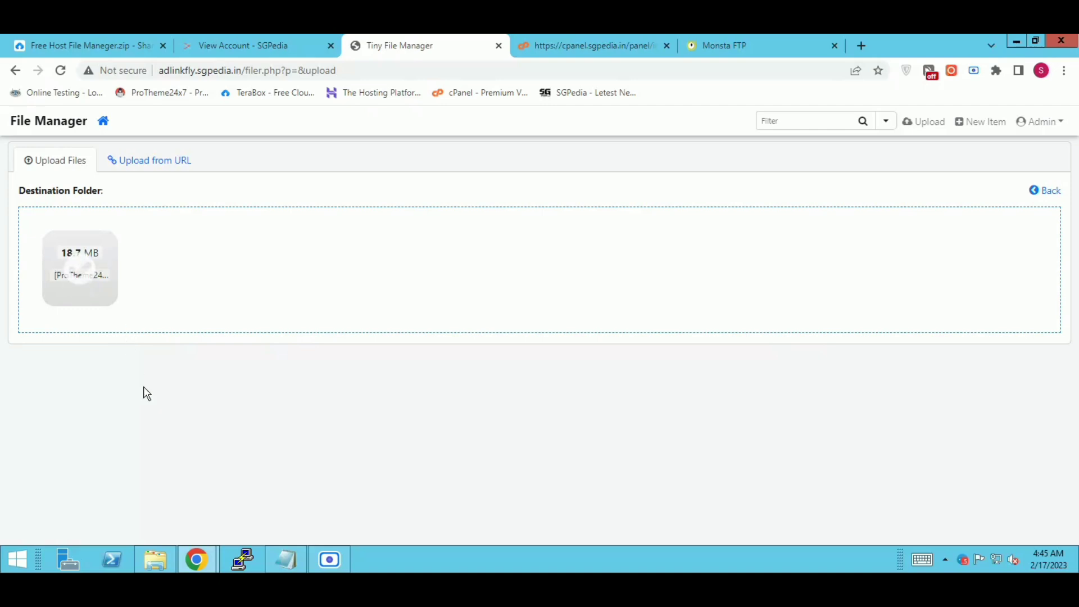
pyautogui.click(103, 123)
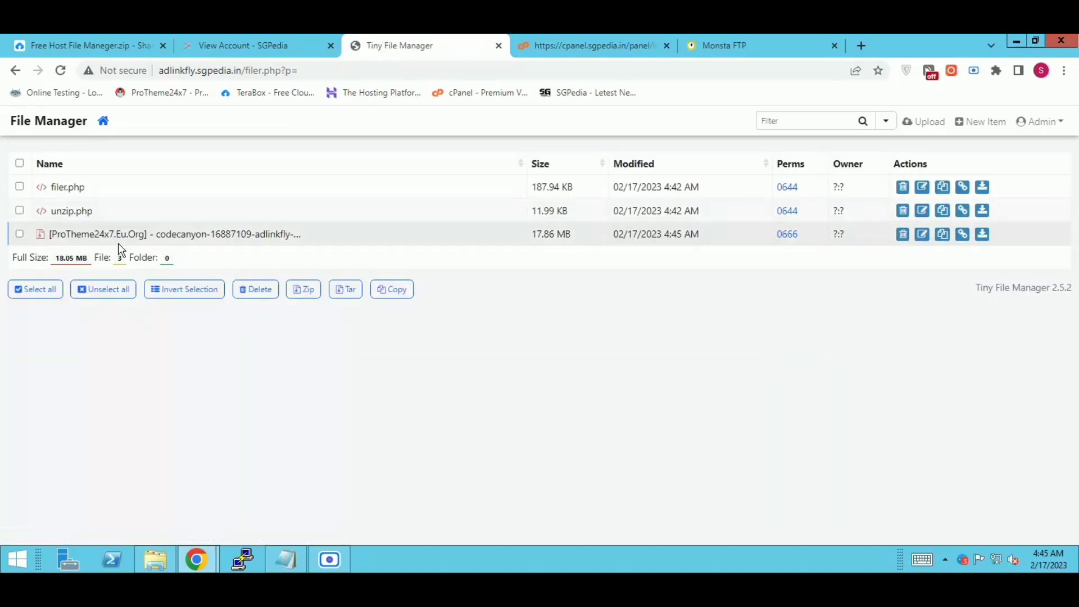
# Step: Refresh htdocs in Monsta FTP to confirm the AdLinkFly zip is there, then return to Tiny File Manager
pyautogui.click(729, 40)
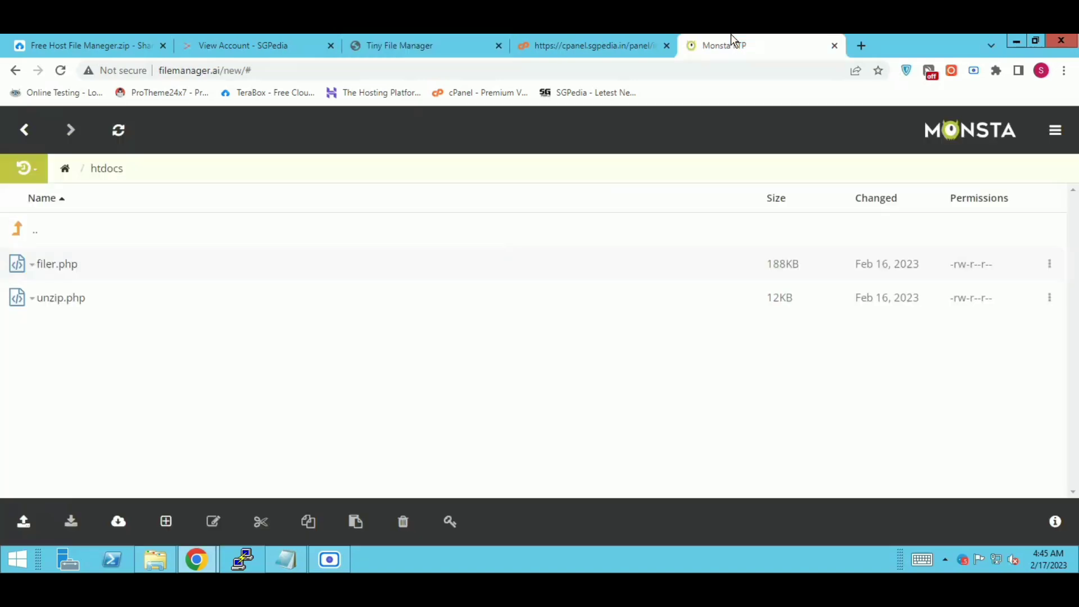
pyautogui.click(118, 130)
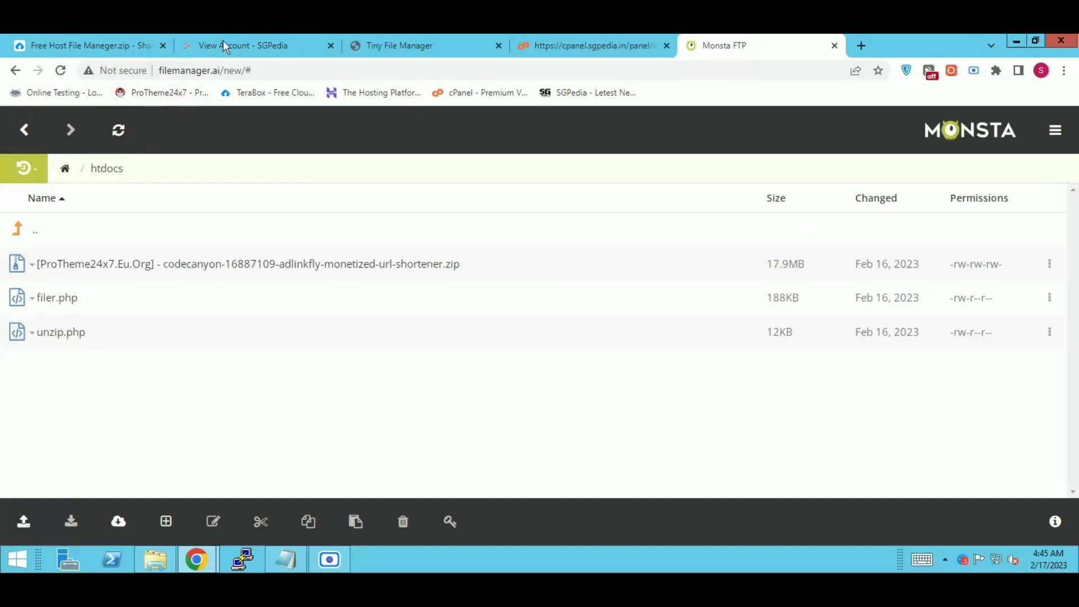
pyautogui.rightClick(297, 272)
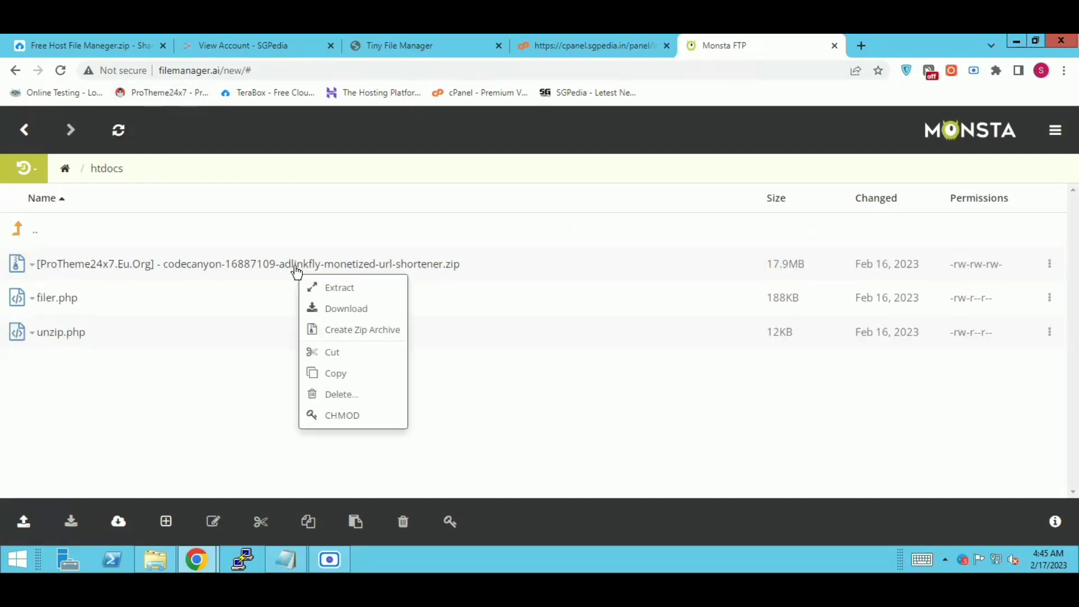
pyautogui.click(477, 261)
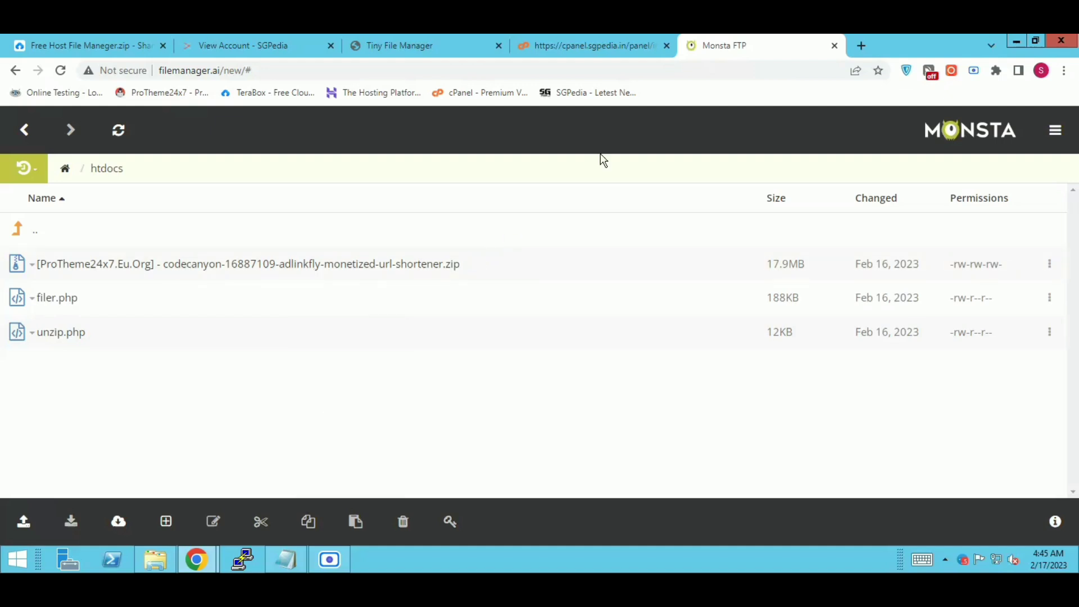
pyautogui.click(436, 35)
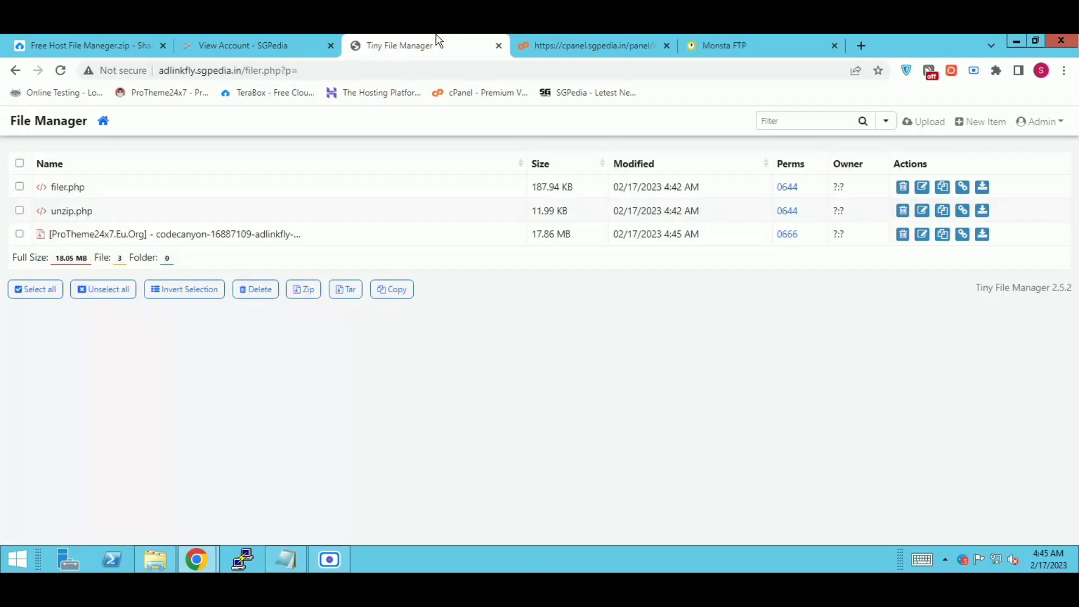
pyautogui.click(12, 75)
# Step: Extract the AdLinkFly zip into the site root with unzip.php's File Unzipper
pyautogui.click(13, 72)
pyautogui.click(13, 73)
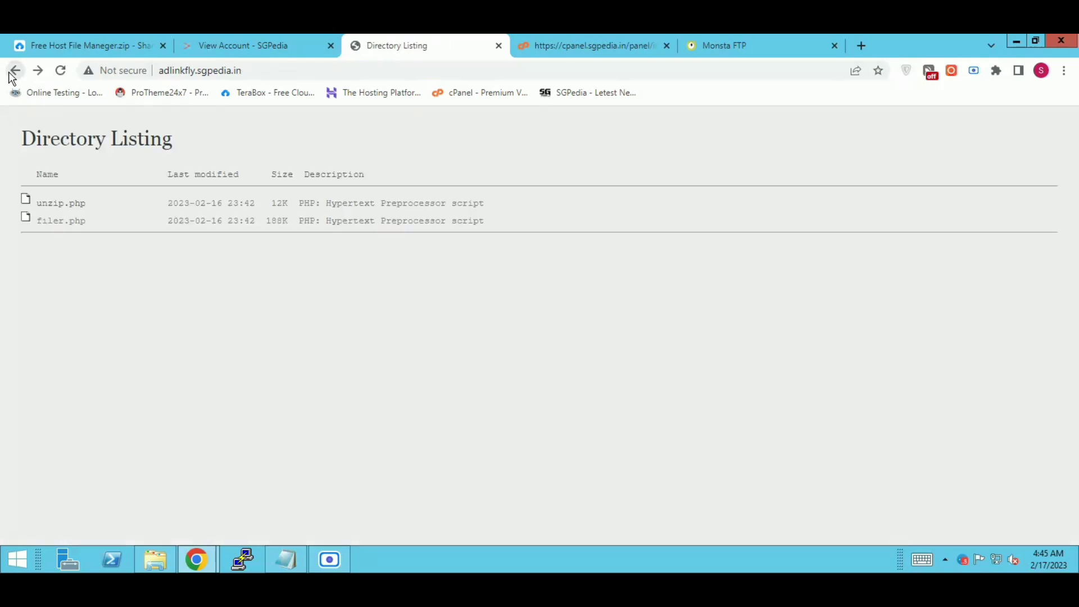
pyautogui.click(55, 206)
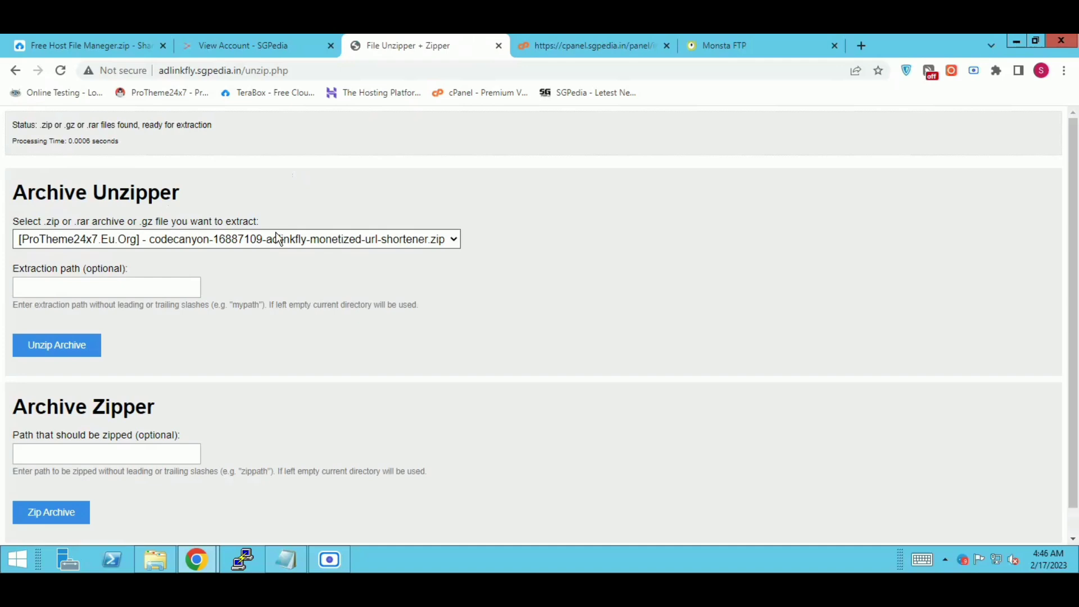
pyautogui.click(279, 239)
pyautogui.click(340, 197)
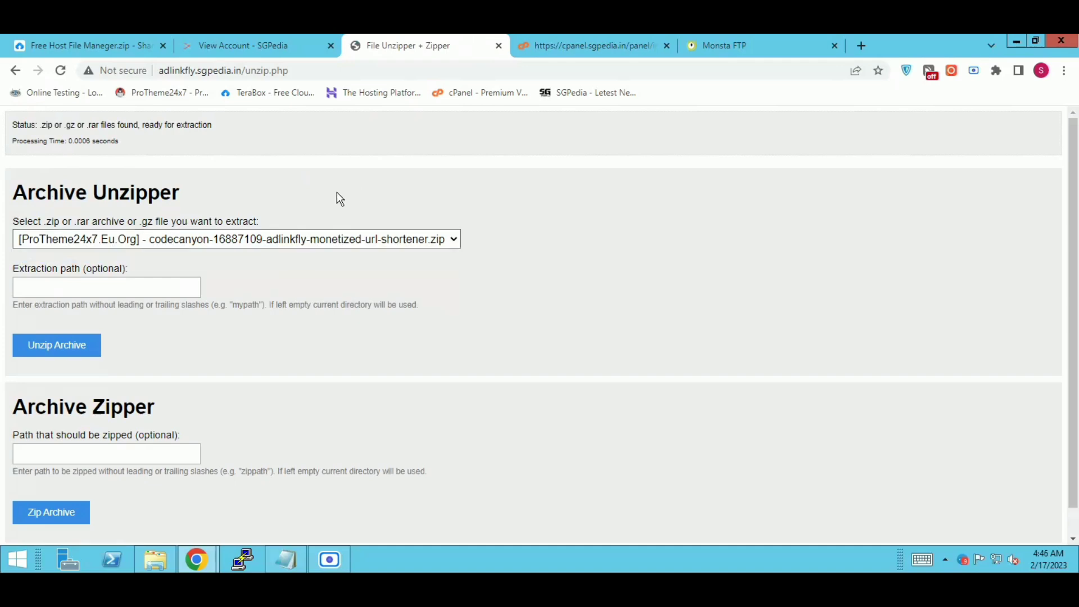
pyautogui.click(73, 352)
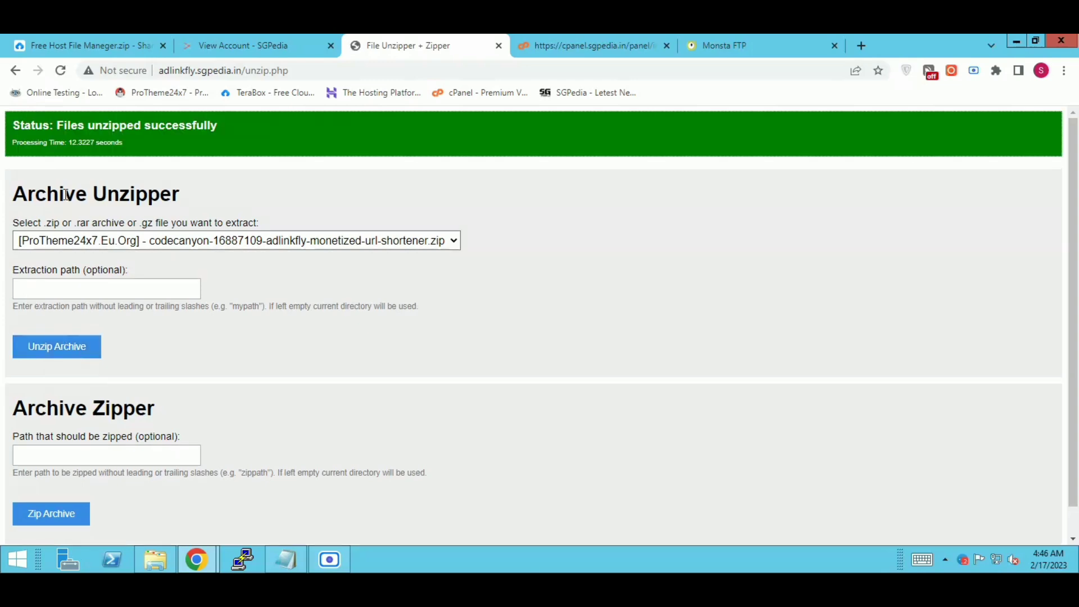
pyautogui.moveTo(56, 125); pyautogui.dragTo(244, 139)
pyautogui.click(242, 133)
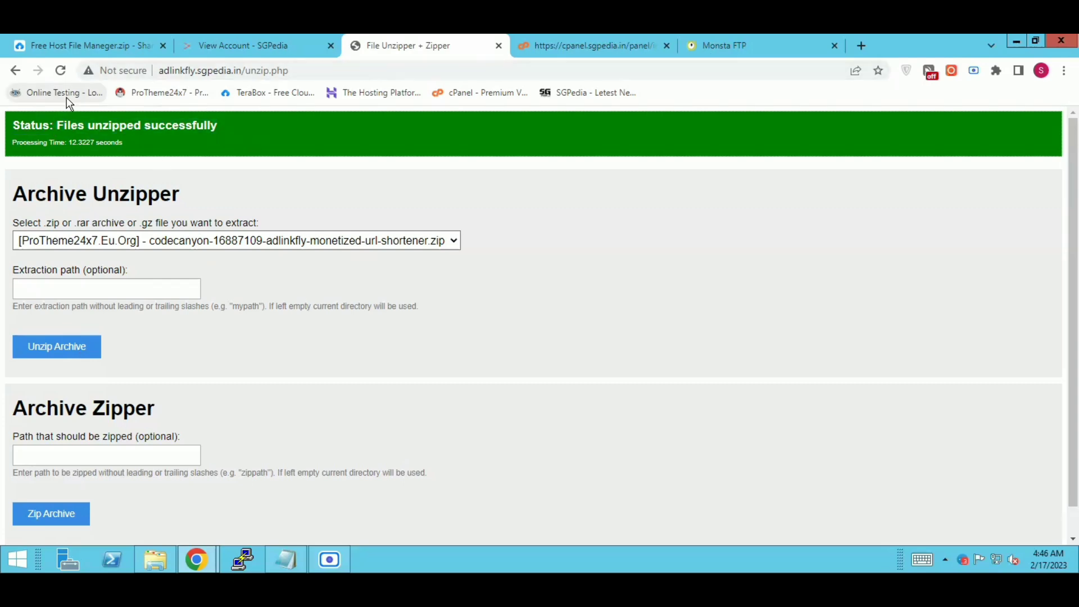
pyautogui.click(17, 71)
# Step: Start the AdLinkFly installation from its welcome page to reach Step 1: Database
pyautogui.click(17, 71)
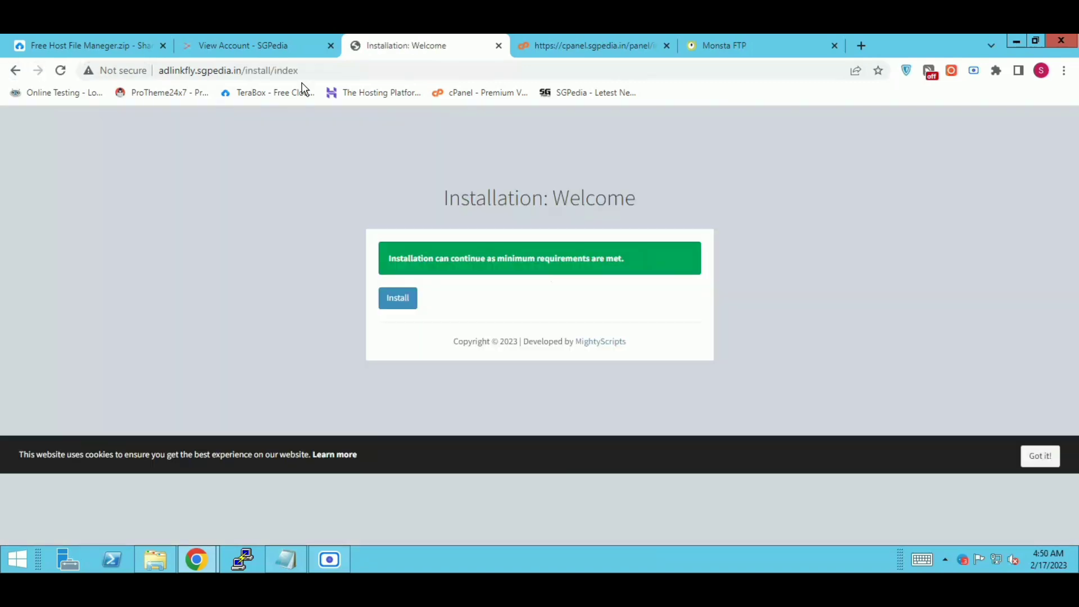
pyautogui.click(401, 301)
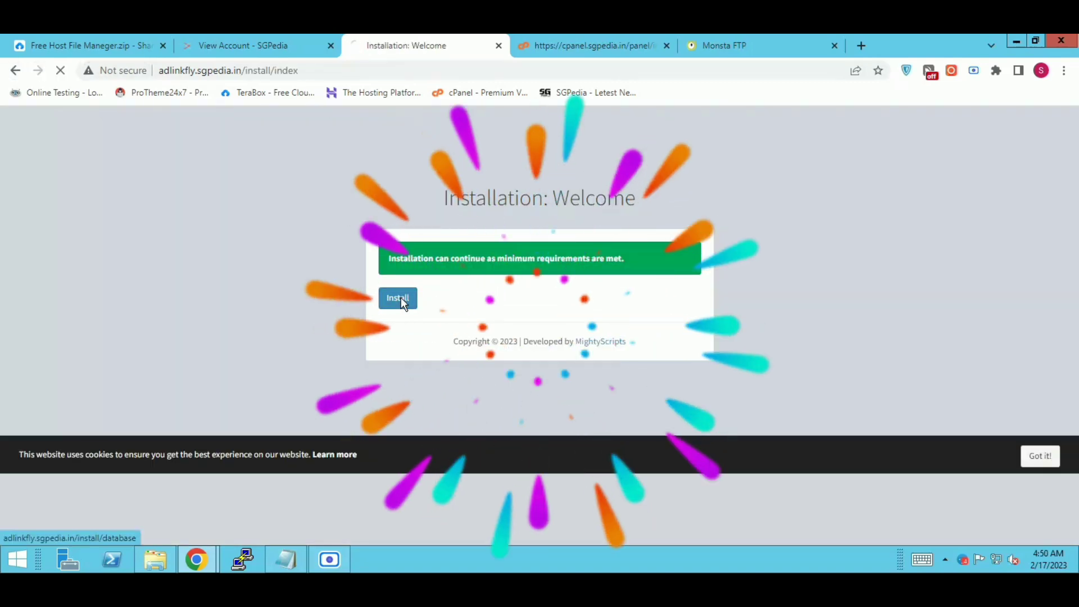
pyautogui.click(588, 47)
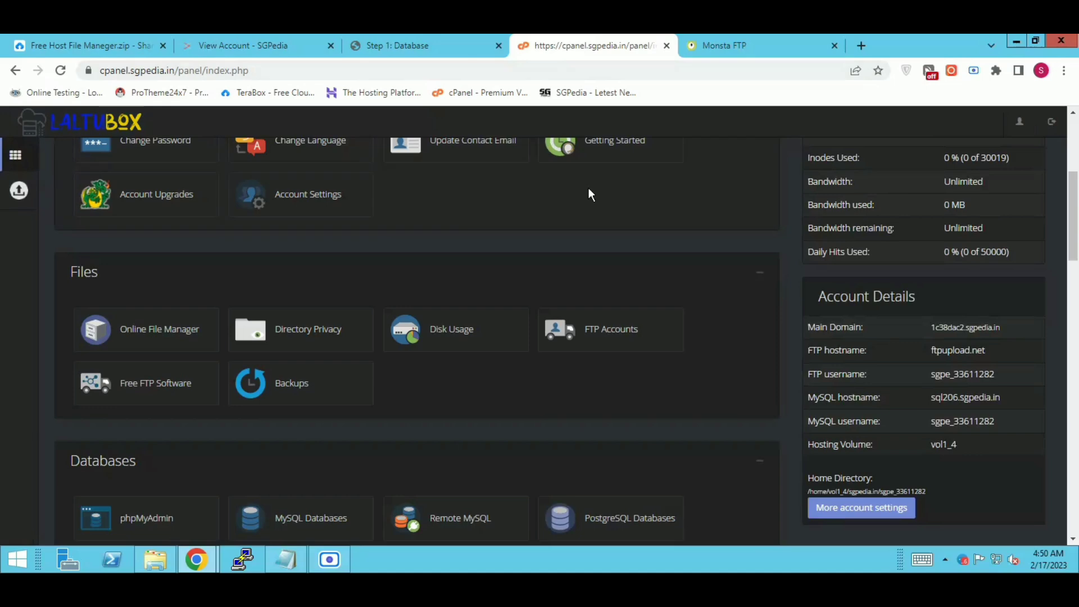
# Step: Create the MySQL database urlshort and select its full name under Current Databases
pyautogui.click(299, 521)
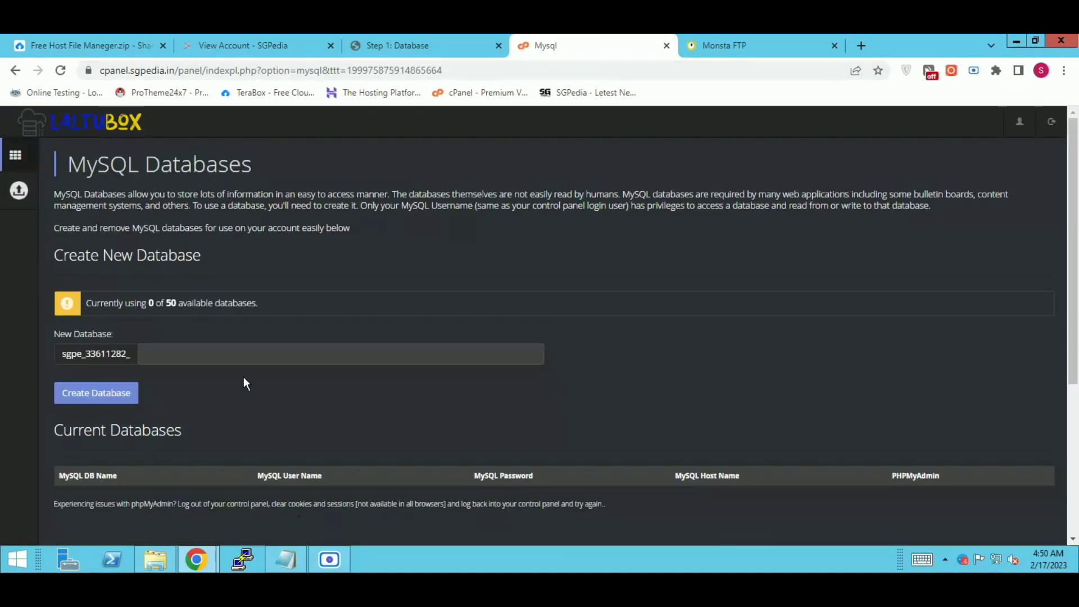
pyautogui.click(232, 357)
pyautogui.write('adl')
pyautogui.press('BackSpace')
pyautogui.press('BackSpace')
pyautogui.press('BackSpace')
pyautogui.press('BackSpace')
pyautogui.write('urlshort')
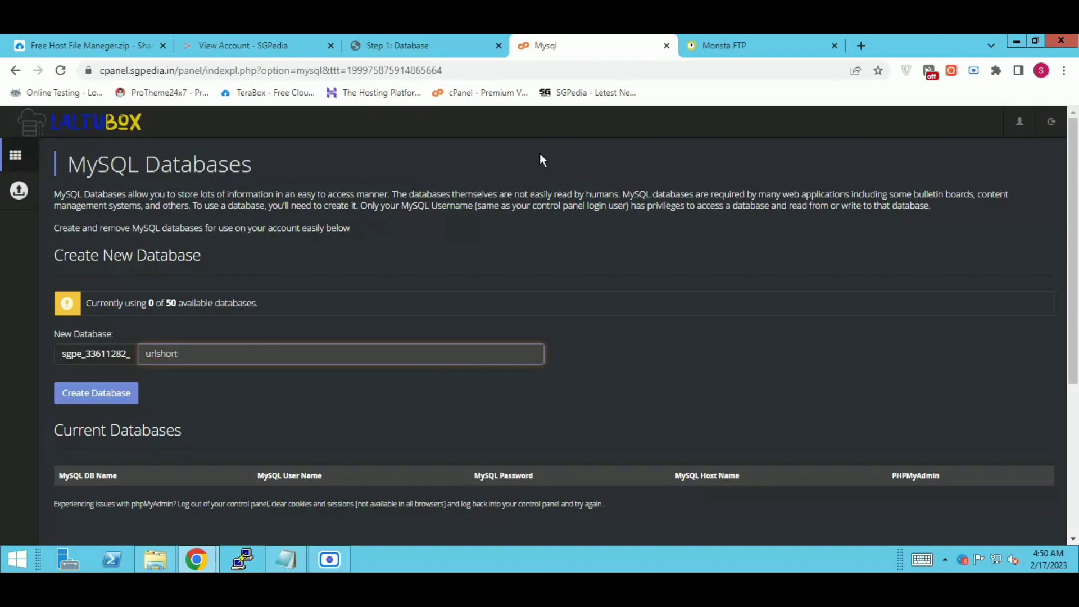
pyautogui.click(127, 393)
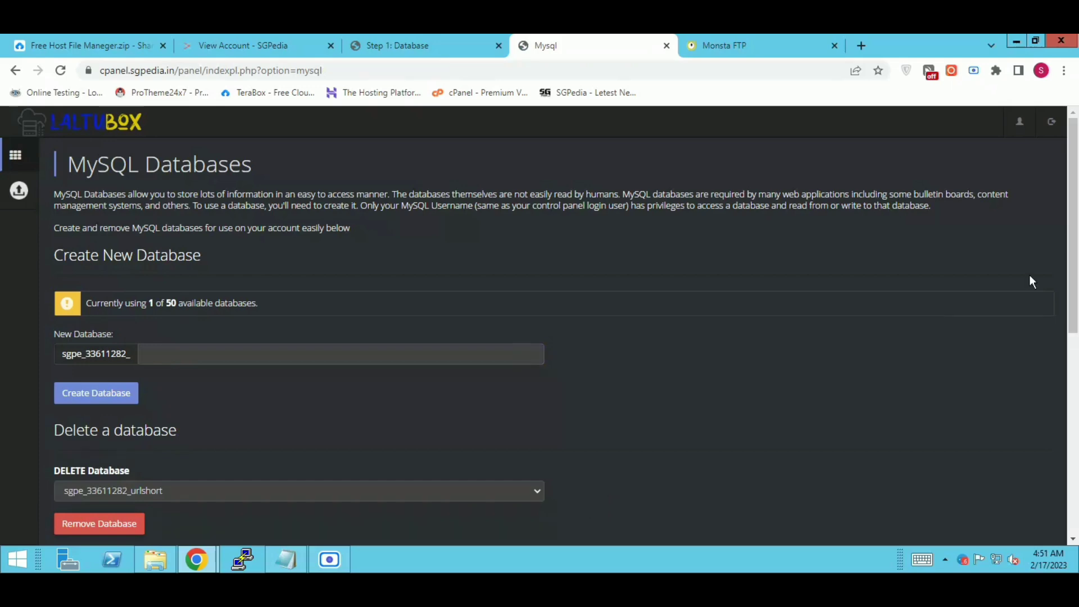
pyautogui.scroll(-2, 1073, 326)
pyautogui.scroll(-2, 1073, 336)
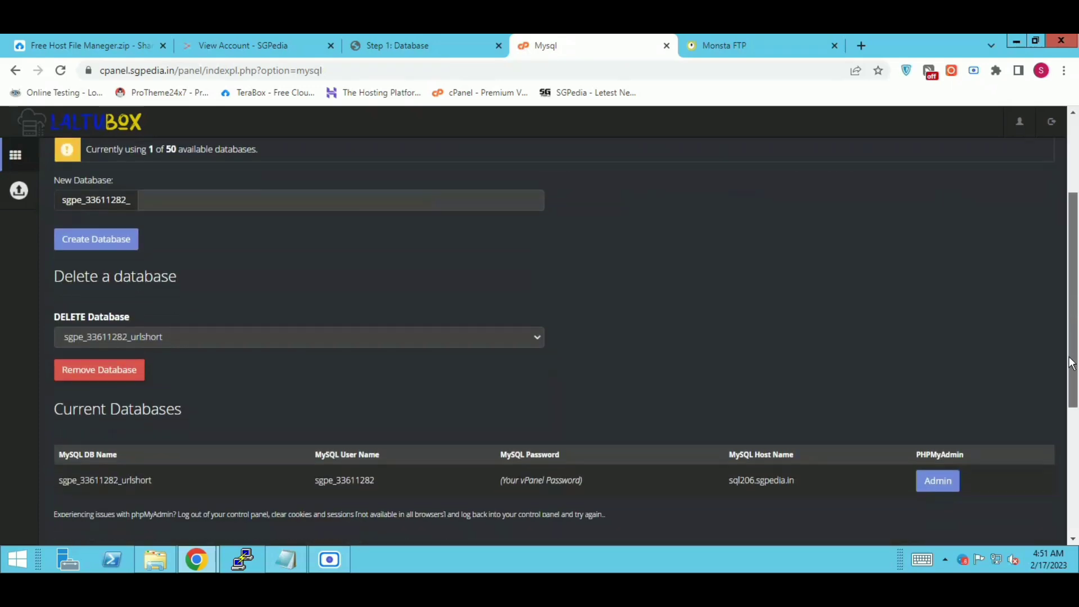
pyautogui.moveTo(187, 418); pyautogui.dragTo(64, 415)
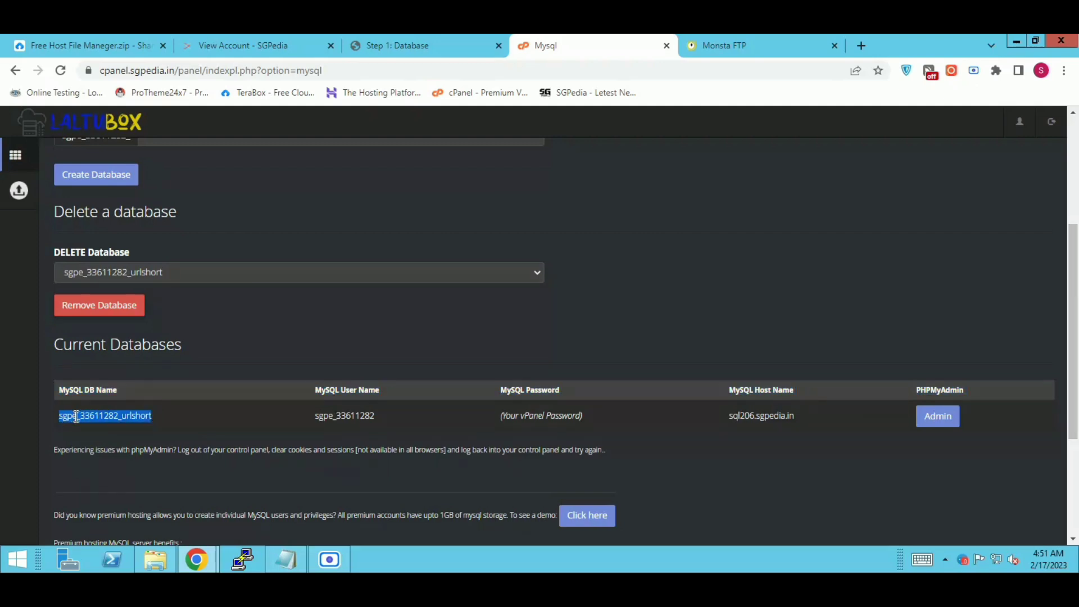
# Step: Paste the copied full database name into the installer's Database Username field
pyautogui.rightClick(74, 416)
pyautogui.click(102, 429)
pyautogui.click(398, 45)
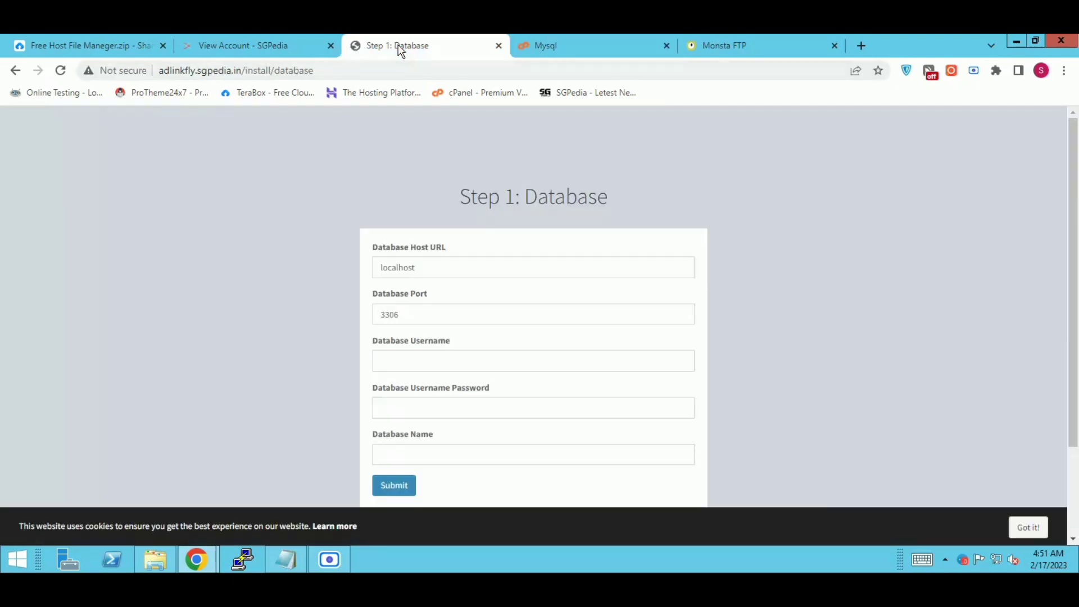
pyautogui.rightClick(436, 360)
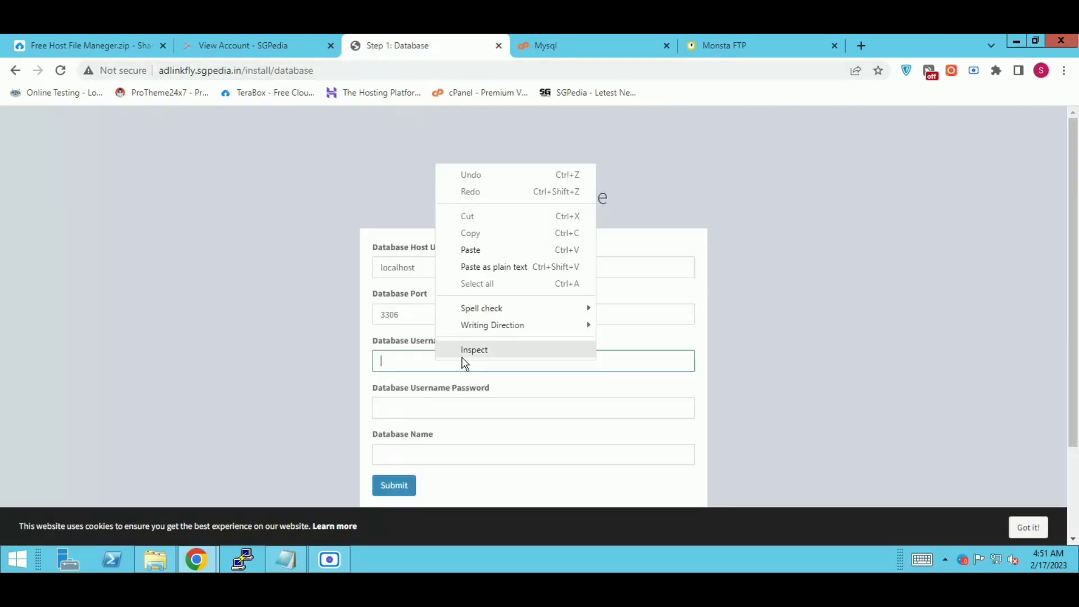
pyautogui.click(472, 248)
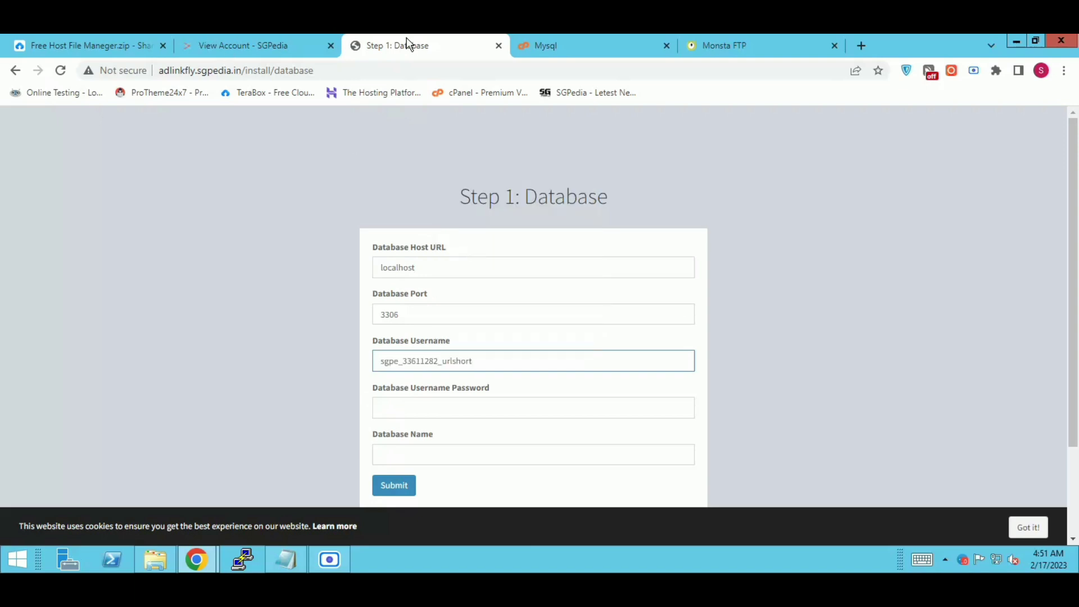
# Step: Replace the default localhost host with the MySQL host sql206.sgpedia.in
pyautogui.click(556, 37)
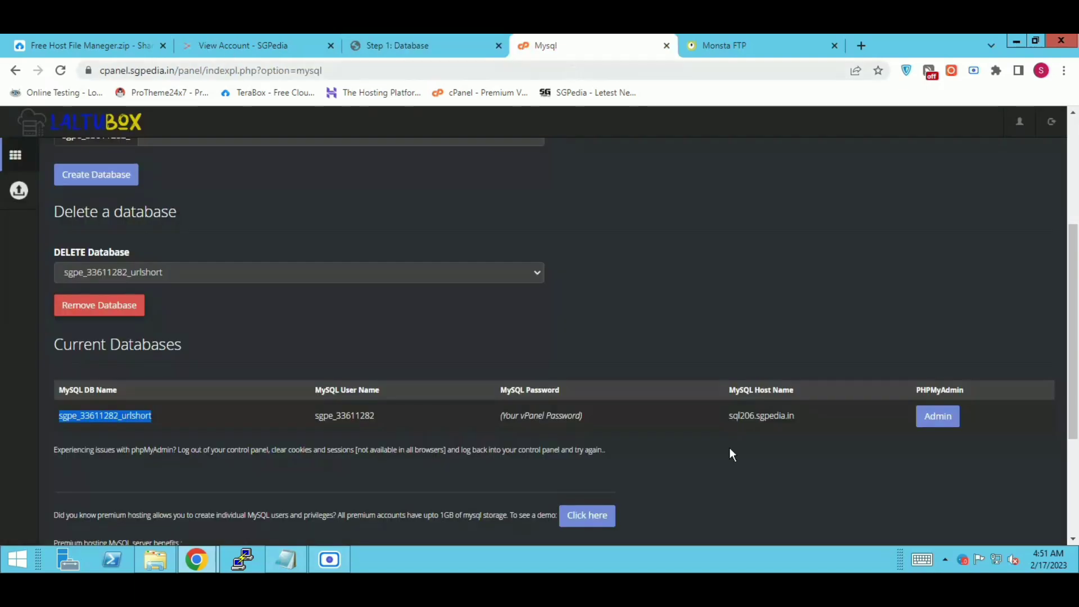
pyautogui.moveTo(795, 416); pyautogui.dragTo(729, 416)
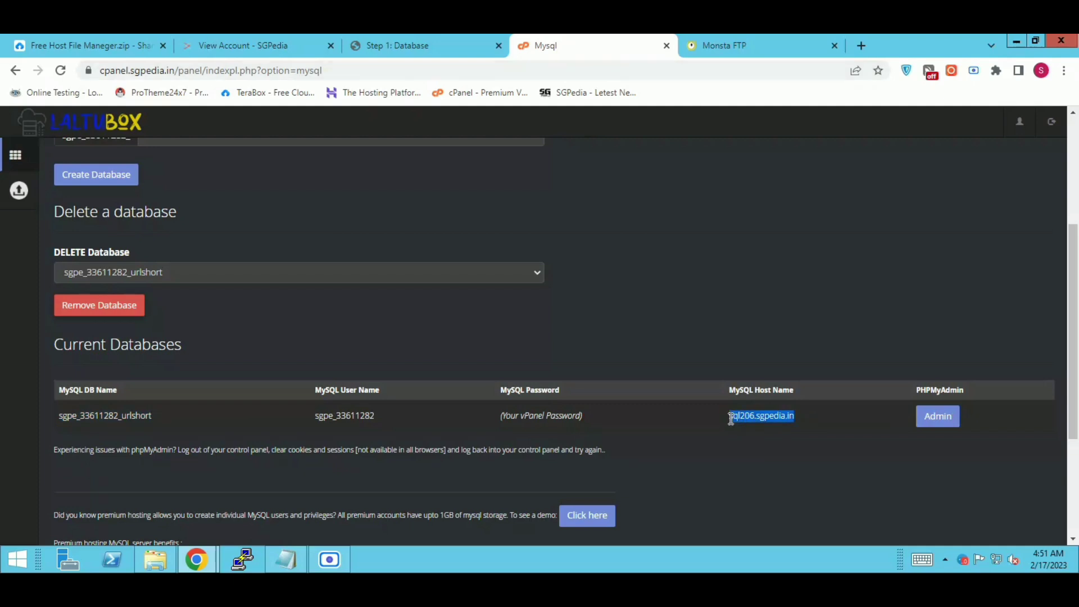
pyautogui.rightClick(756, 419)
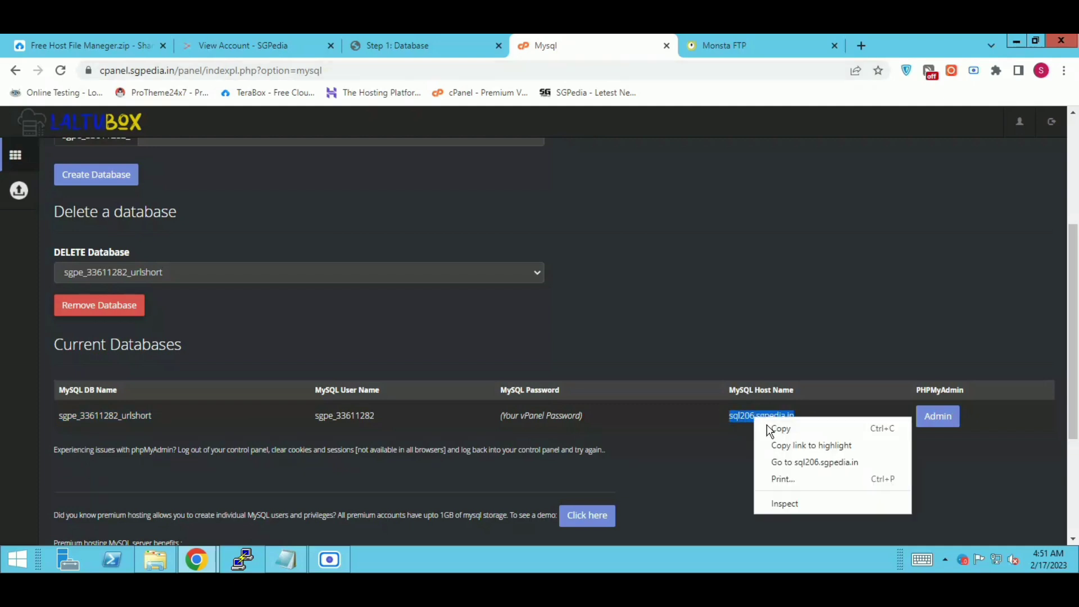
pyautogui.click(767, 428)
pyautogui.click(416, 46)
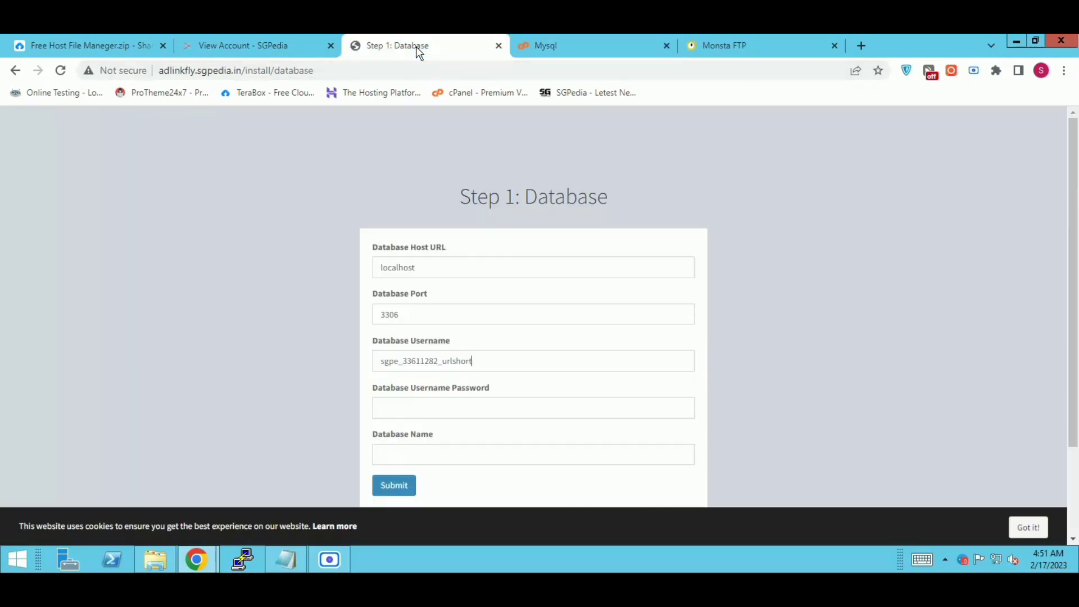
pyautogui.moveTo(425, 267); pyautogui.dragTo(367, 267)
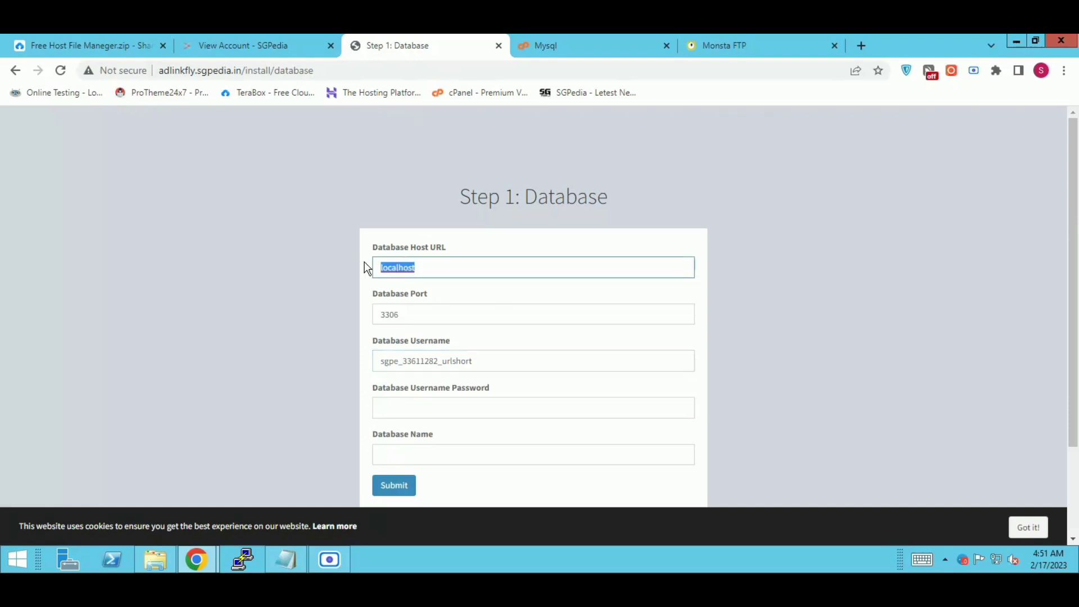
pyautogui.rightClick(387, 262)
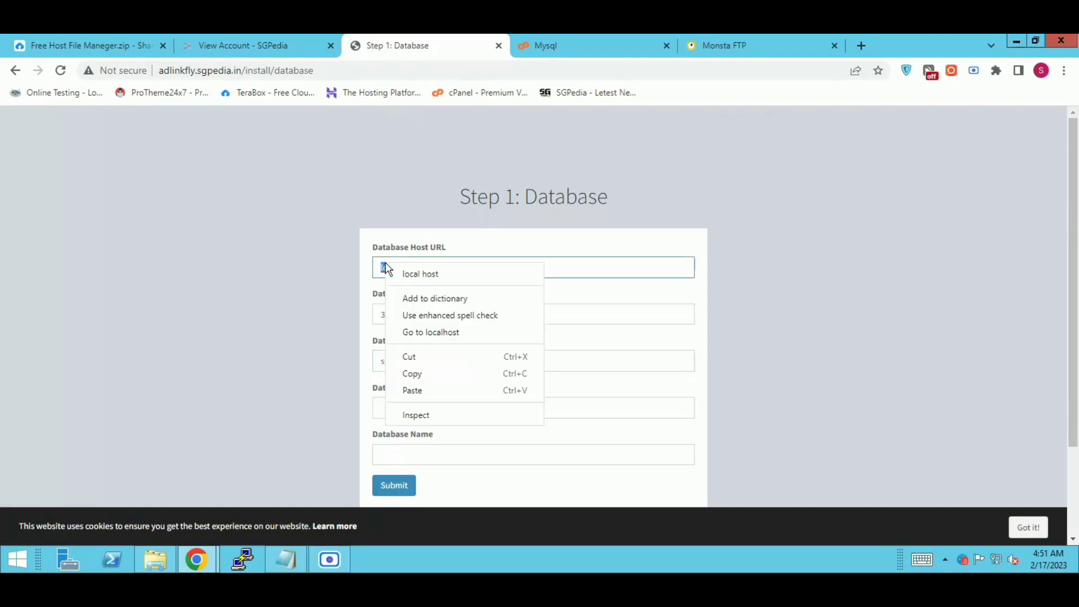
pyautogui.click(416, 389)
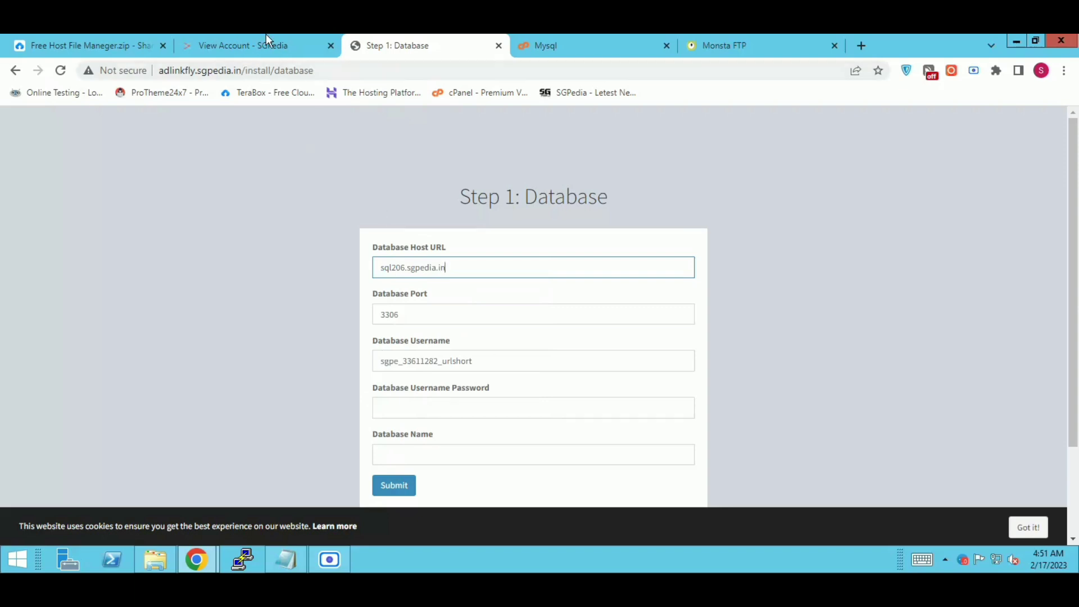
# Step: Set Database Username to the copied MySQL user name, removing the stray leading space
pyautogui.click(547, 45)
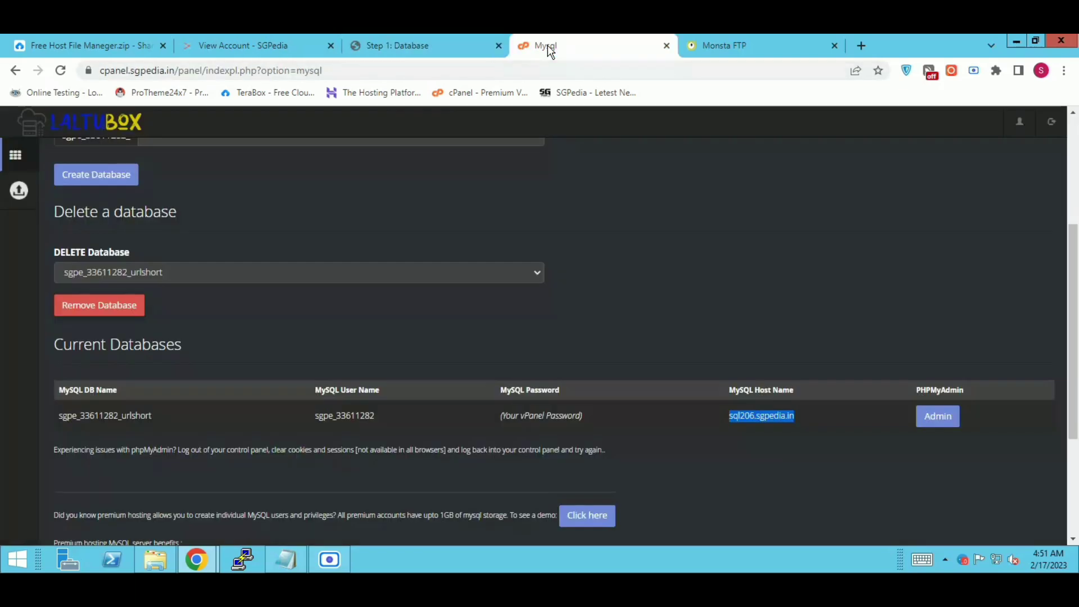
pyautogui.moveTo(387, 416); pyautogui.dragTo(309, 413)
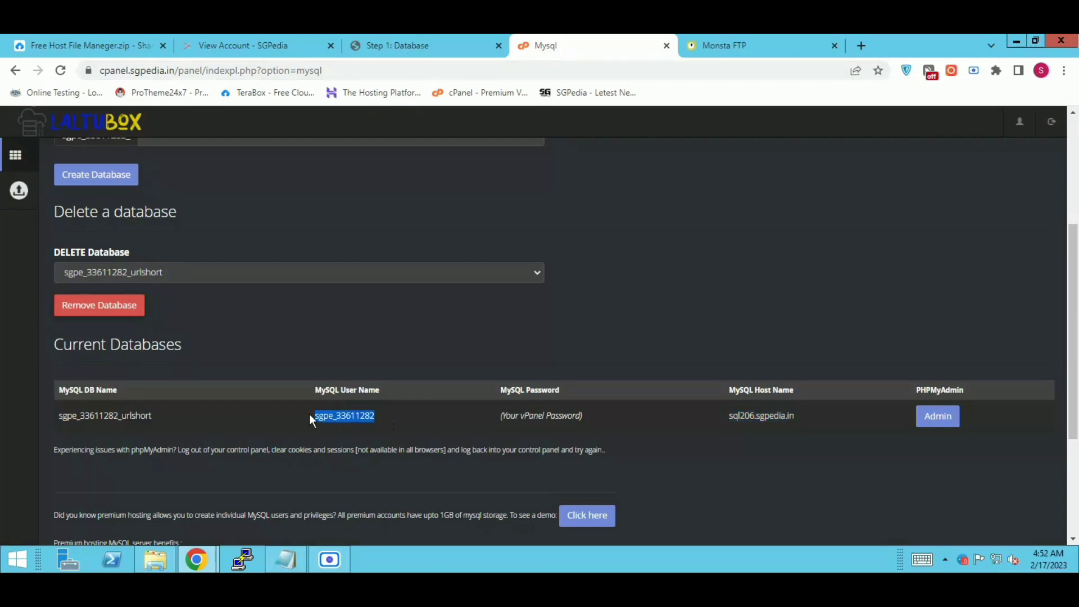
pyautogui.rightClick(340, 416)
pyautogui.click(380, 429)
pyautogui.click(373, 50)
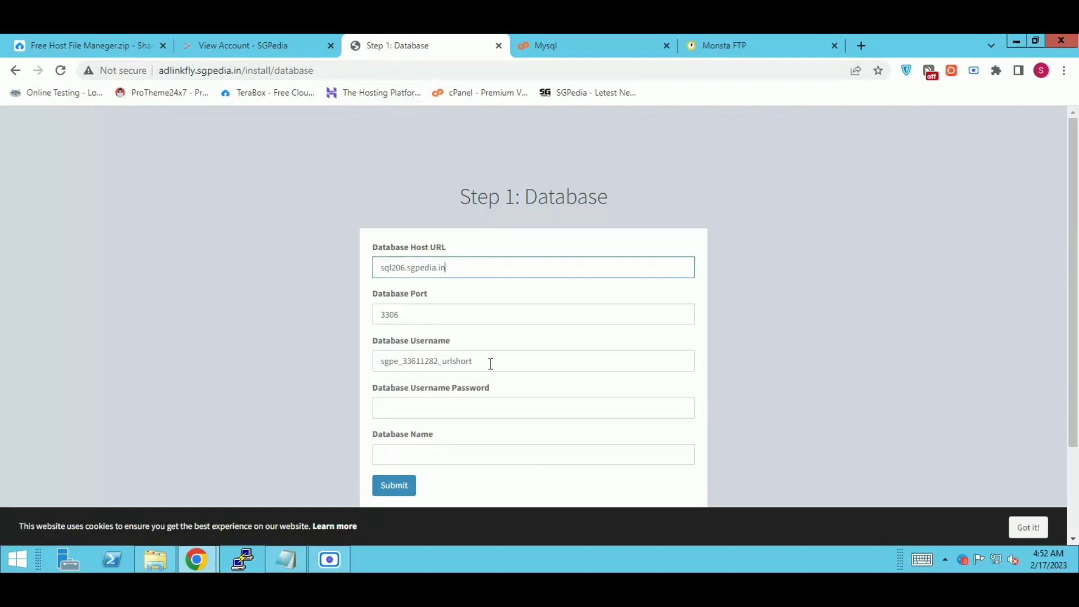
pyautogui.moveTo(490, 361); pyautogui.dragTo(366, 361)
pyautogui.rightClick(416, 362)
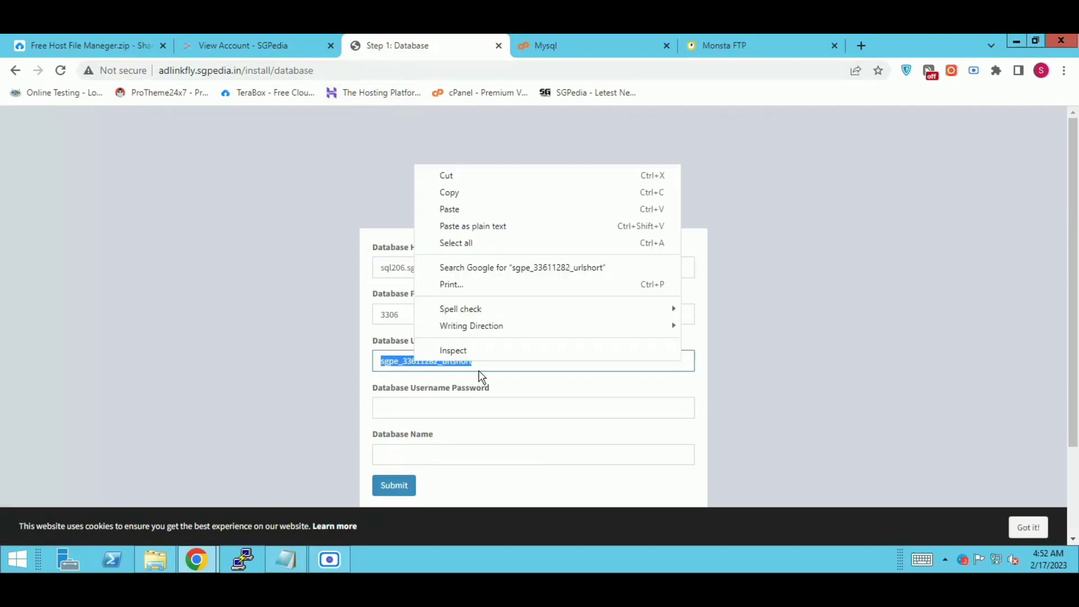
pyautogui.click(443, 211)
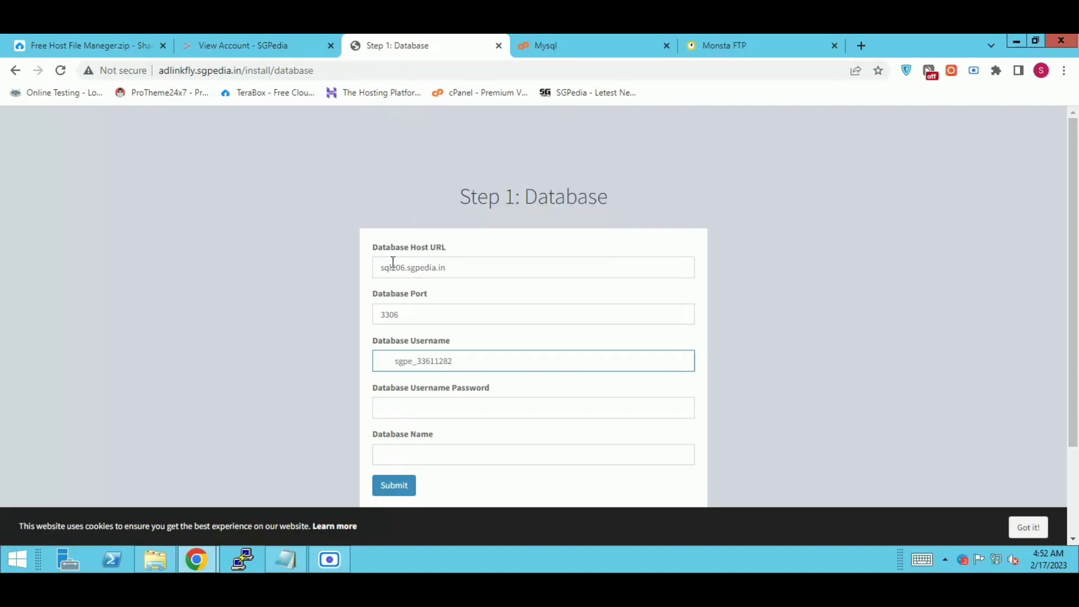
pyautogui.click(400, 364)
pyautogui.press('BackSpace')
# Step: Fill Database Name with the urlshort database's full name copied from the MySQL list
pyautogui.click(554, 46)
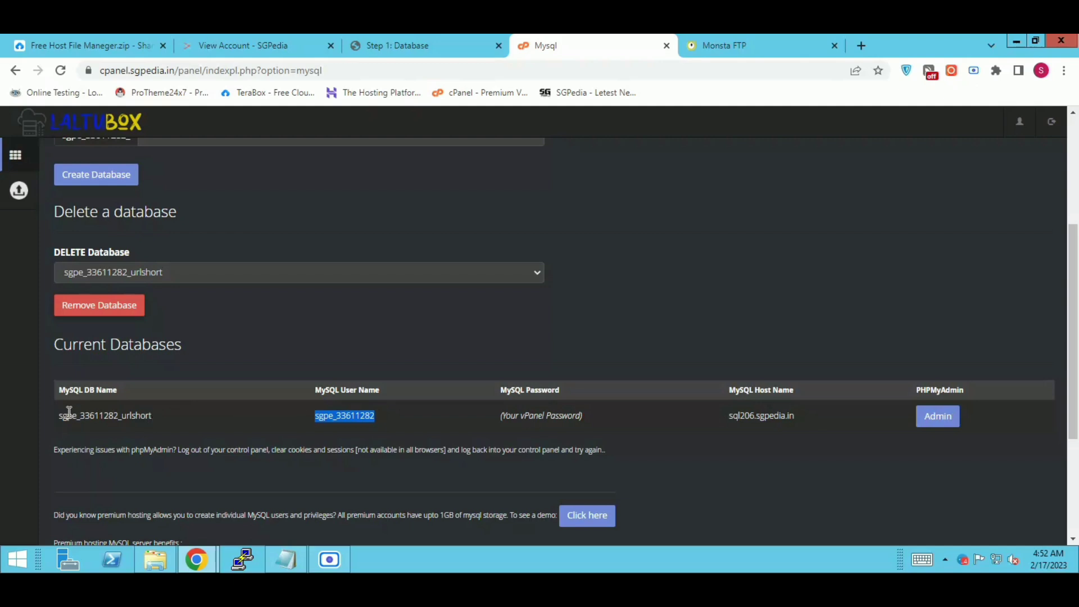
pyautogui.click(157, 416)
pyautogui.moveTo(151, 415); pyautogui.dragTo(57, 418)
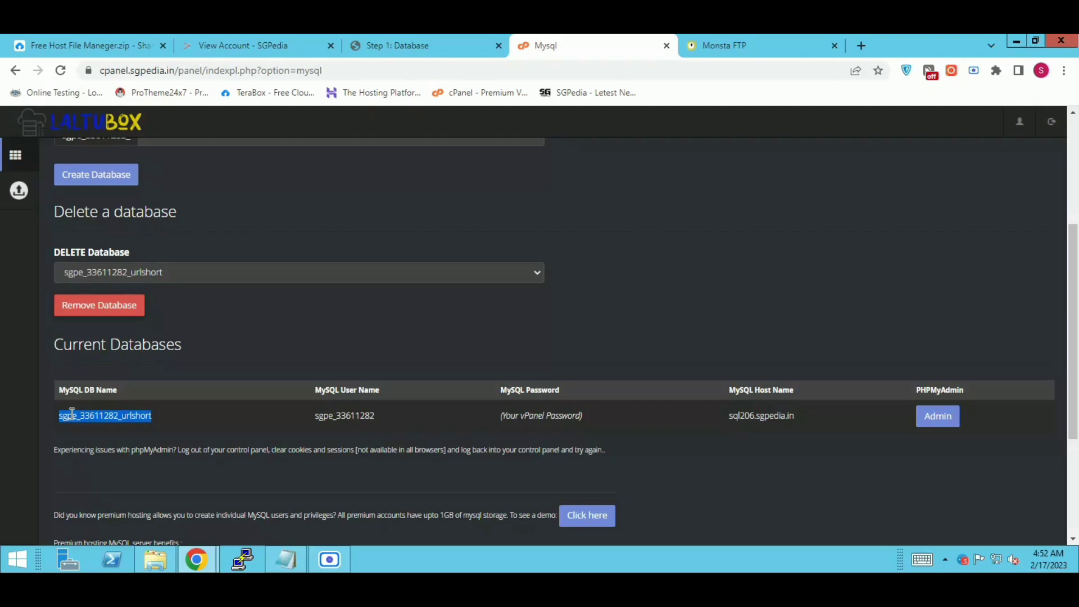
pyautogui.rightClick(72, 414)
pyautogui.click(115, 427)
pyautogui.click(406, 55)
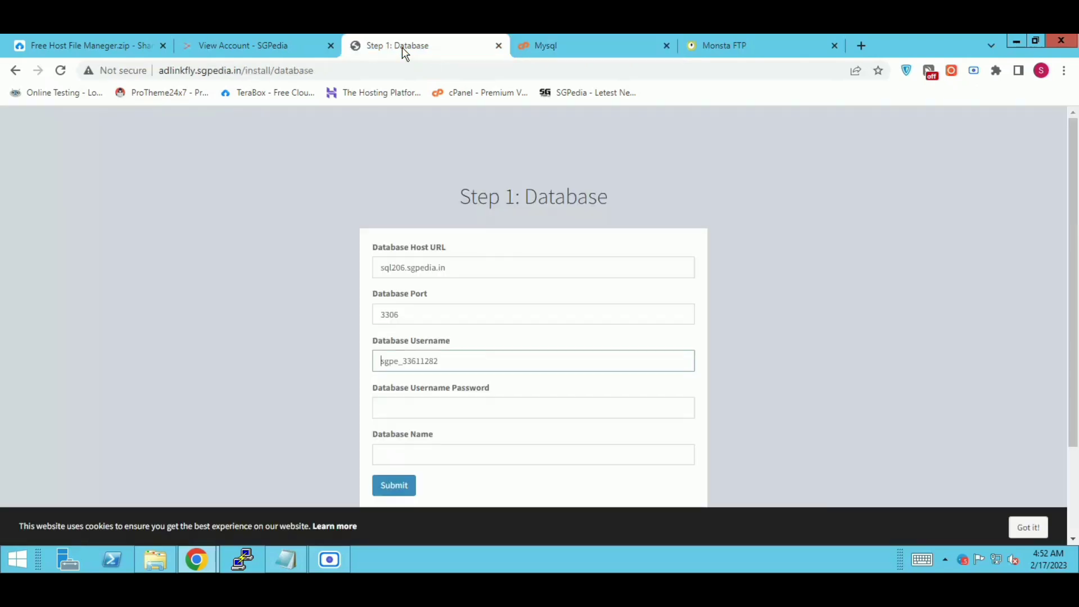
pyautogui.rightClick(435, 450)
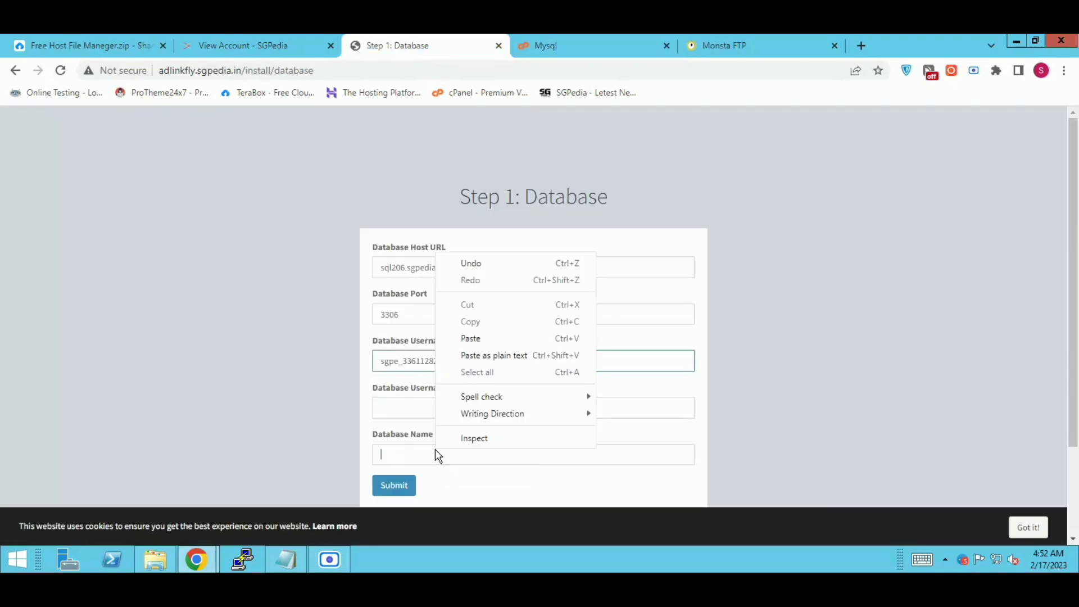
pyautogui.click(466, 338)
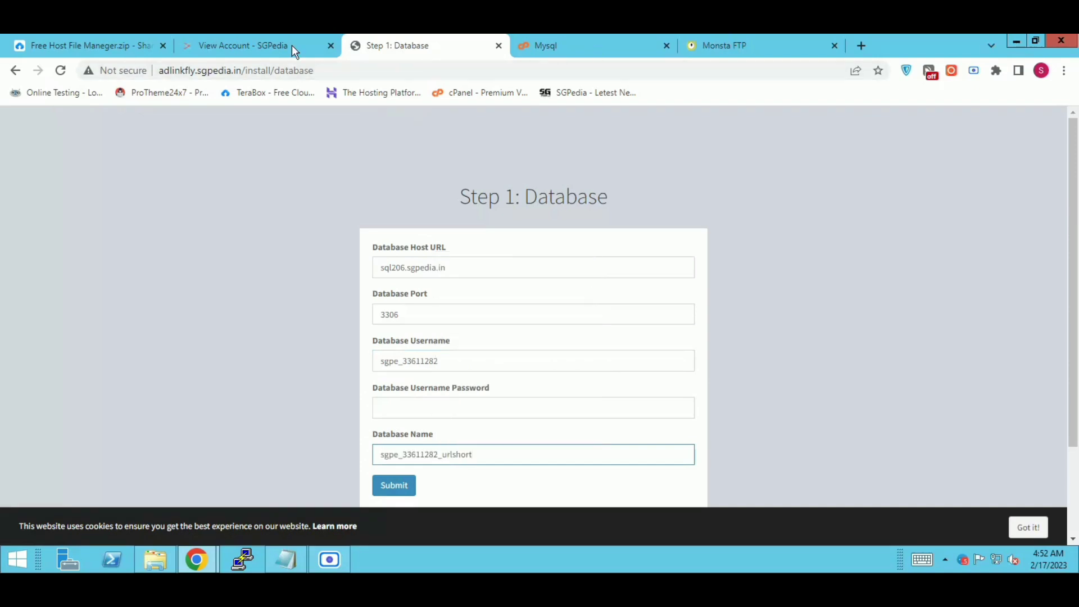
# Step: Paste the hosting account's MySQL password into the form and submit the database details
pyautogui.click(272, 46)
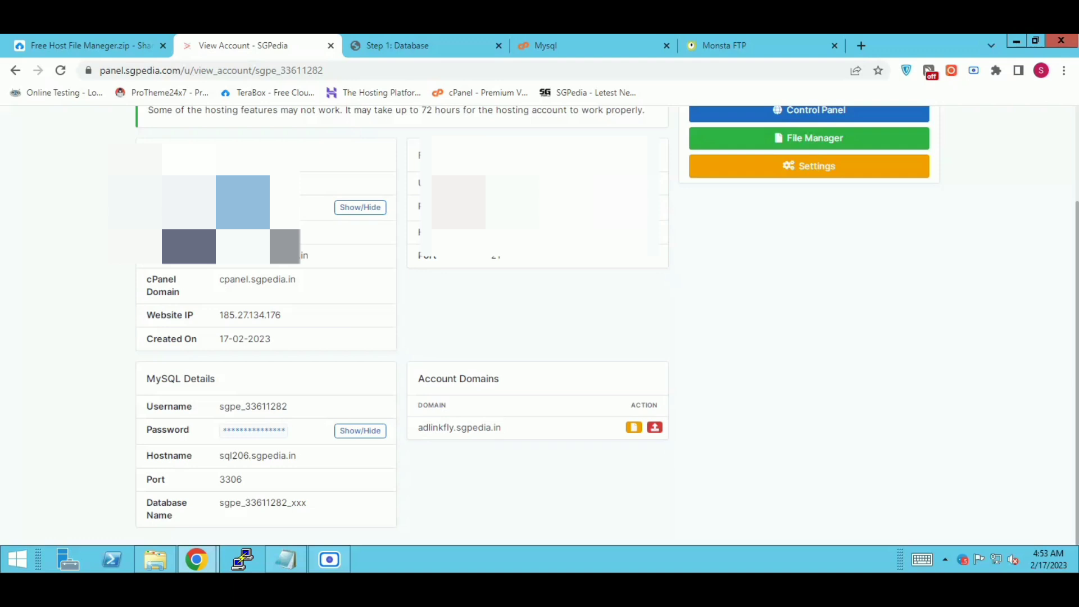
pyautogui.rightClick(238, 209)
pyautogui.click(264, 219)
pyautogui.click(427, 50)
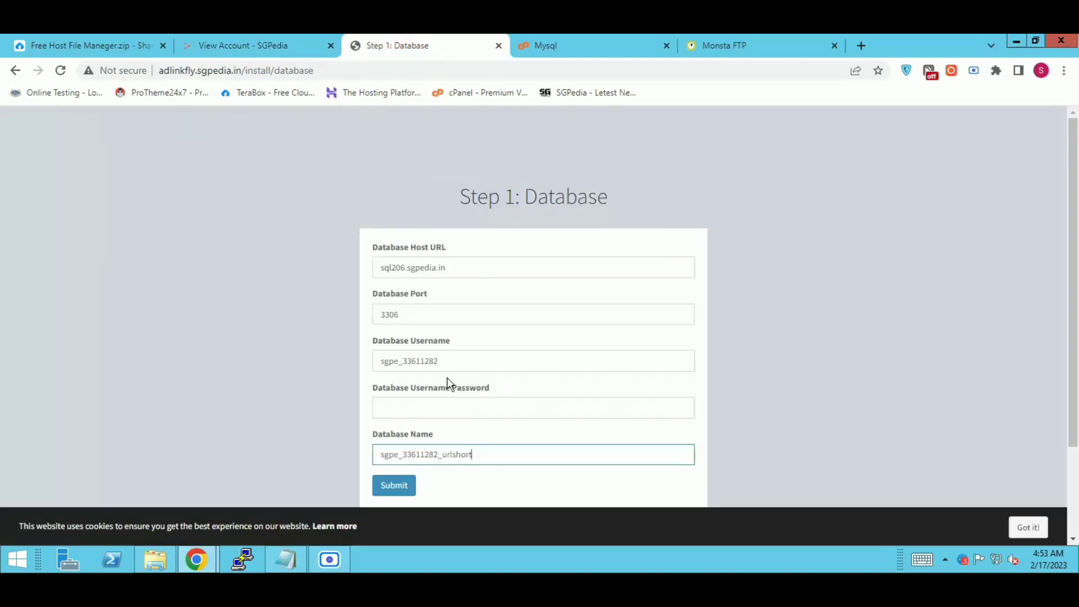
pyautogui.rightClick(415, 413)
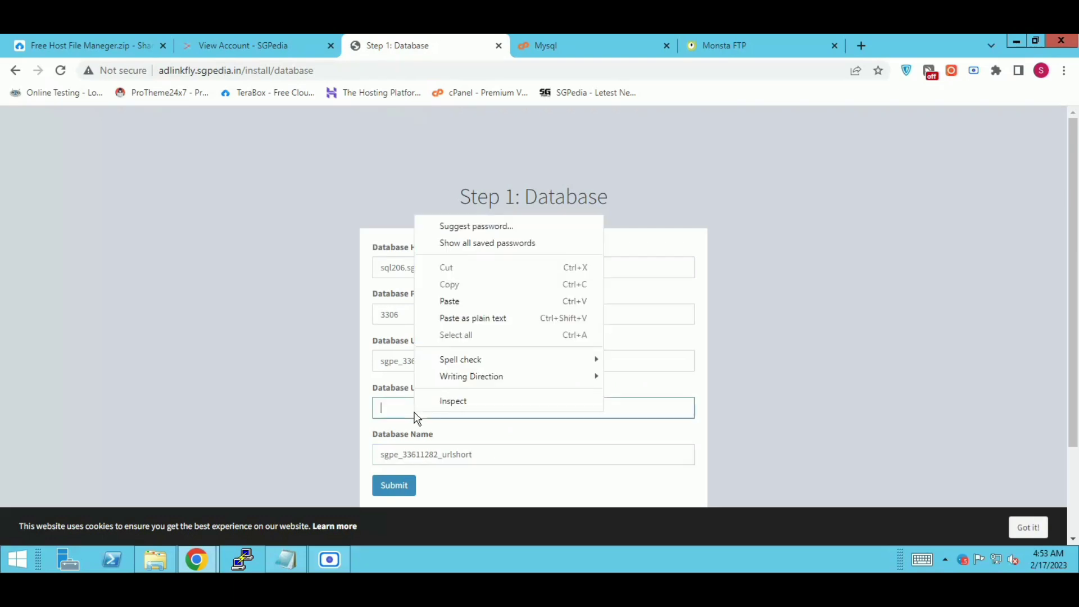
pyautogui.click(449, 301)
pyautogui.click(385, 489)
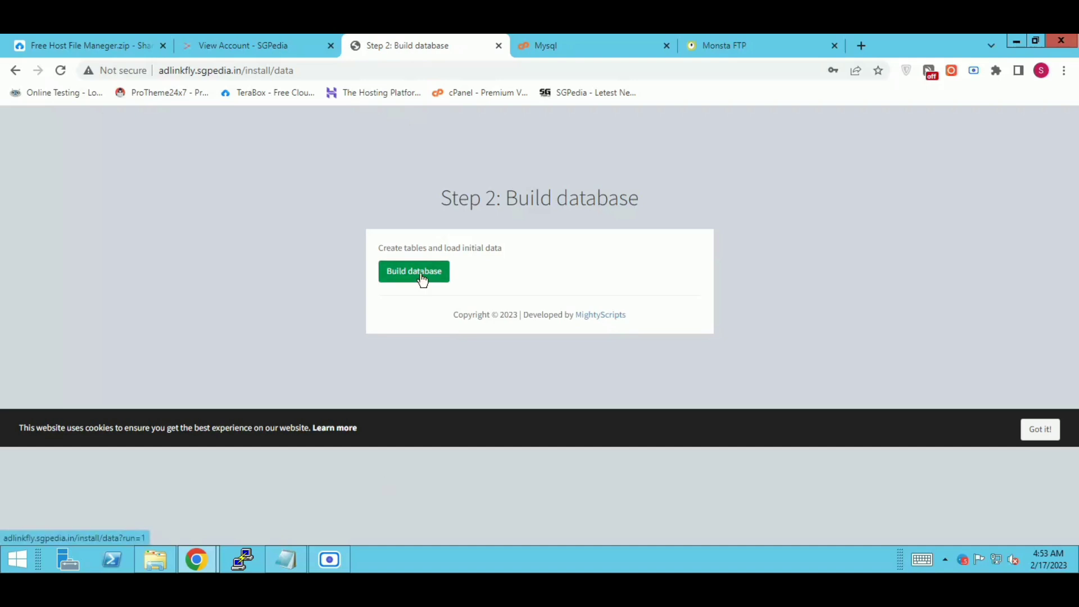
# Step: Build the database tables and initial data, dismissing the cookie notice
pyautogui.click(414, 273)
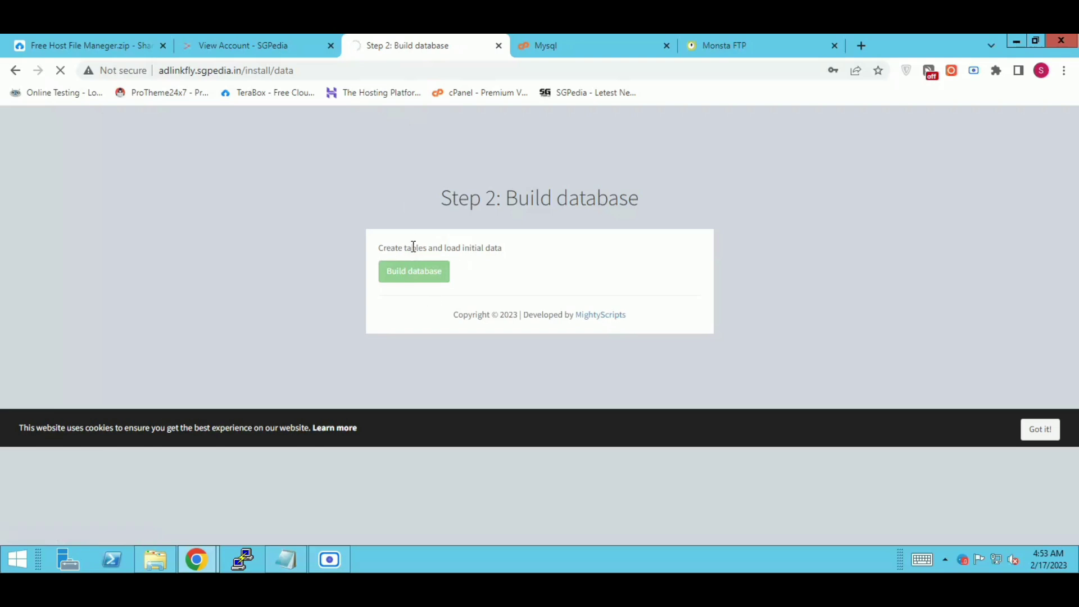
pyautogui.click(1038, 430)
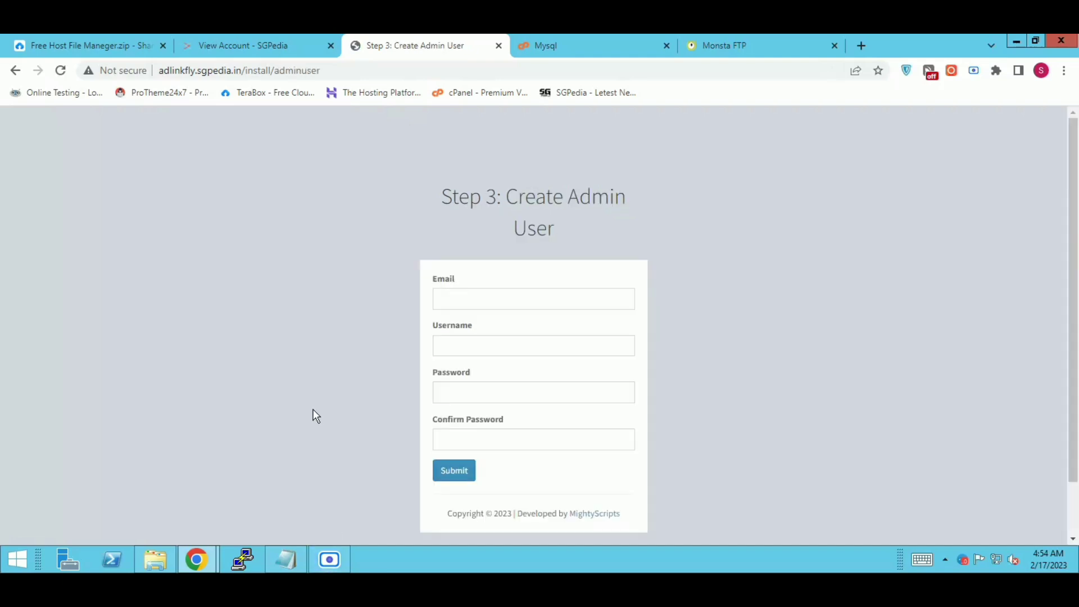
# Step: Fill the admin e-mail from saved suggestions and set the admin username to sgpedia
pyautogui.click(466, 295)
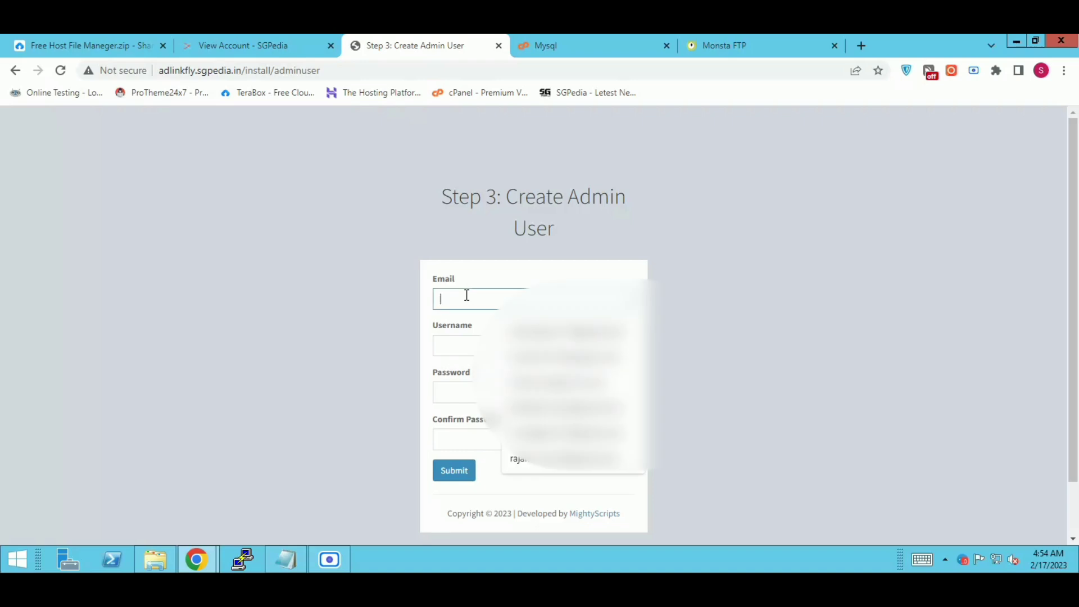
pyautogui.press('Down')
pyautogui.press('Return')
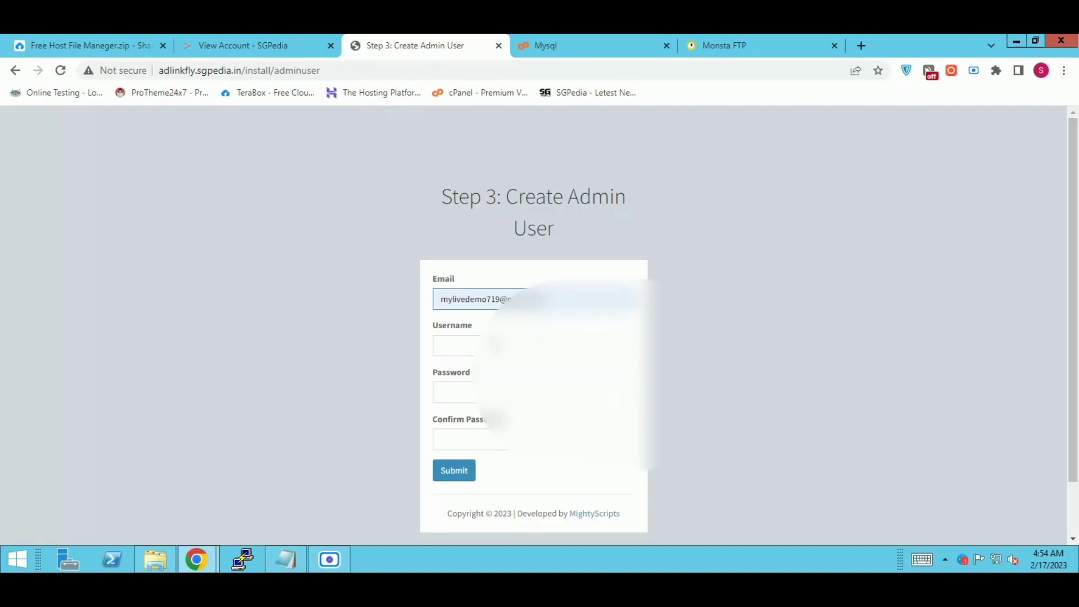
pyautogui.press('Tab')
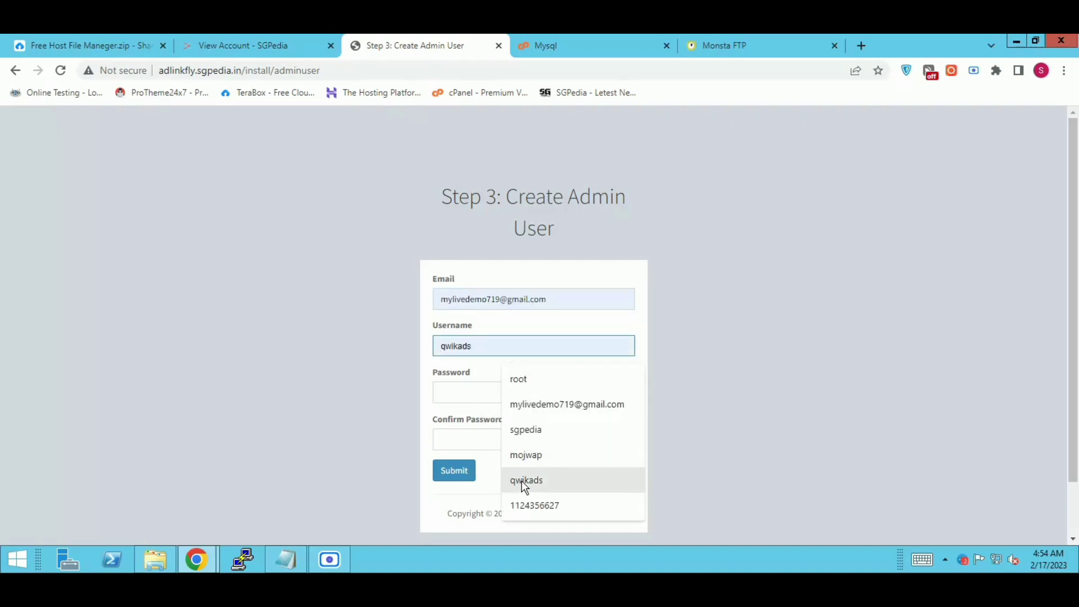
pyautogui.click(524, 483)
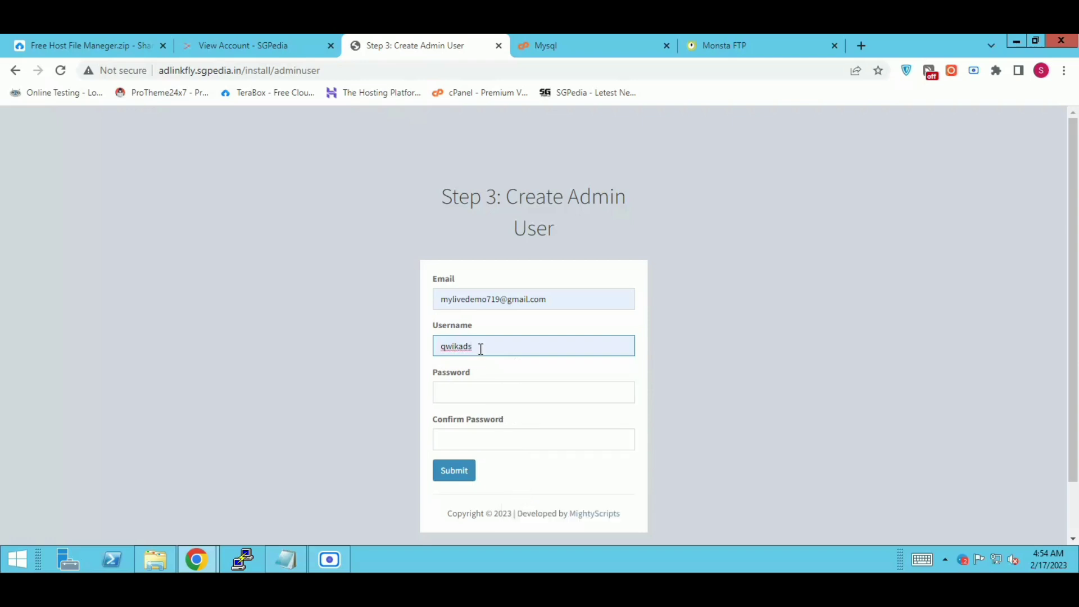
pyautogui.moveTo(476, 346); pyautogui.dragTo(417, 357)
pyautogui.press('BackSpace')
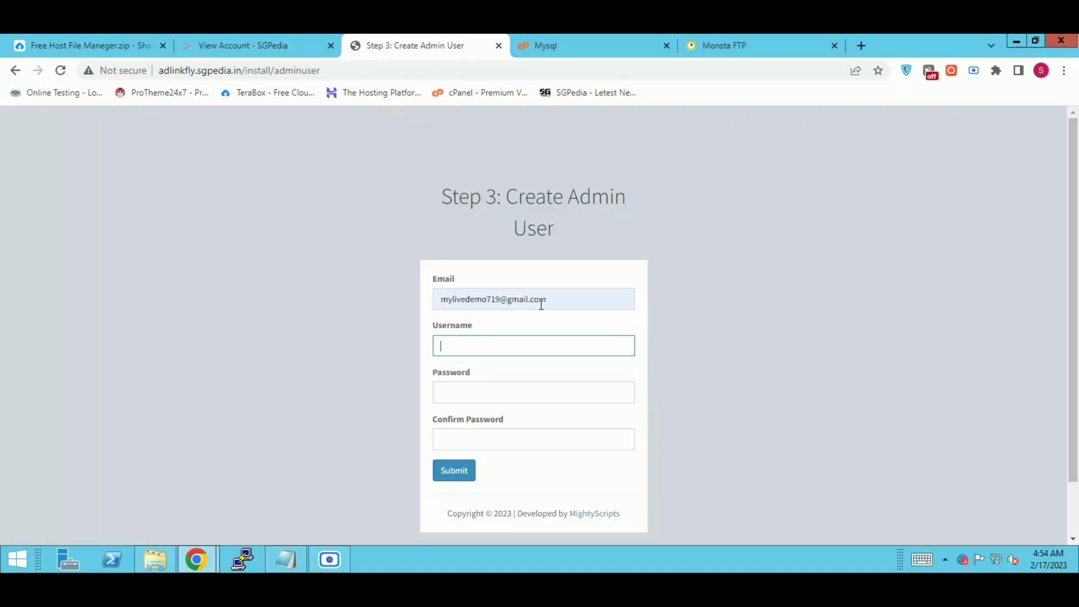
pyautogui.click(491, 344)
pyautogui.click(507, 430)
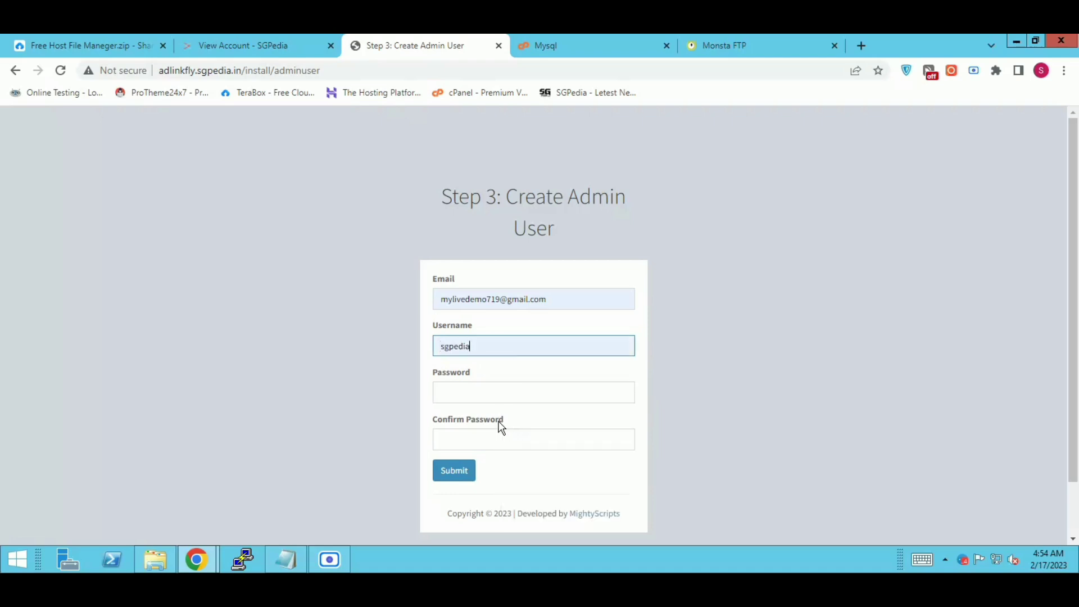
# Step: Enter the admin password and its confirmation, then submit the Create Admin User form
pyautogui.click(466, 390)
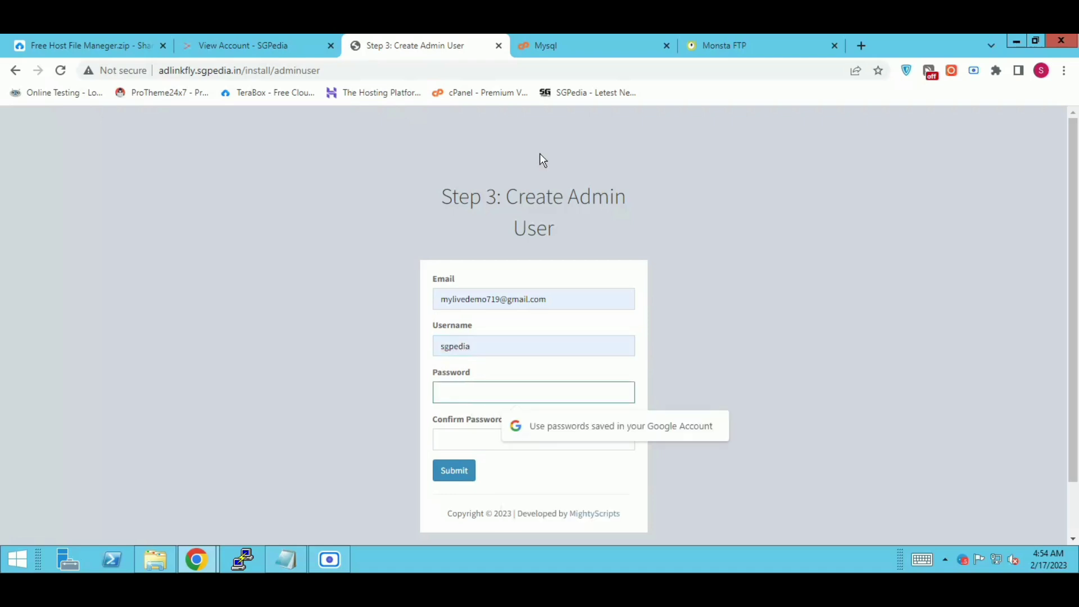
pyautogui.write('•••••')
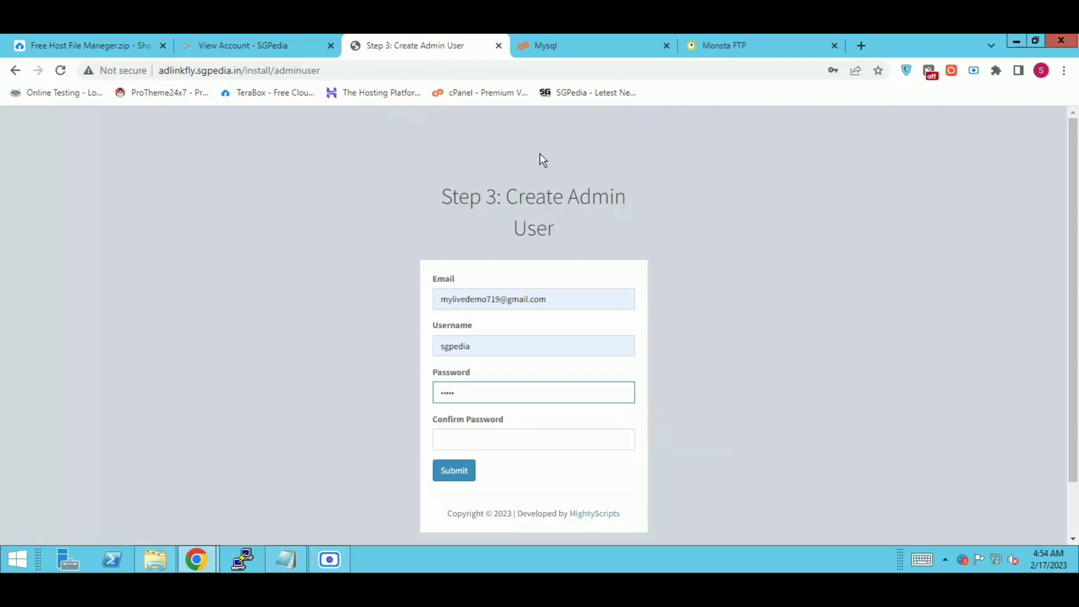
pyautogui.write('•••••')
pyautogui.click(523, 433)
pyautogui.write('•••••••')
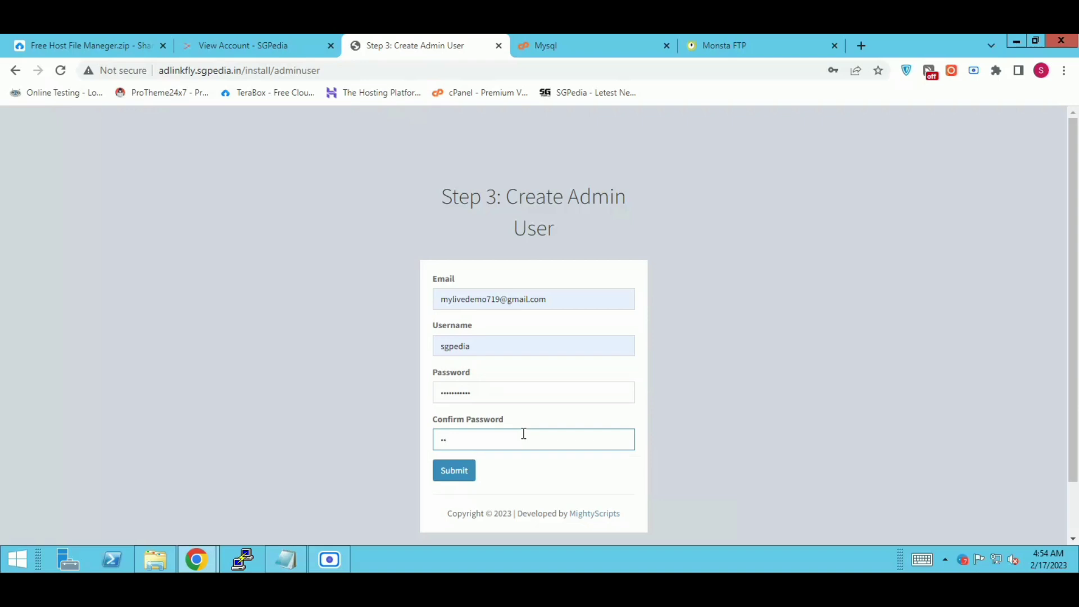
pyautogui.write('••••')
pyautogui.click(469, 476)
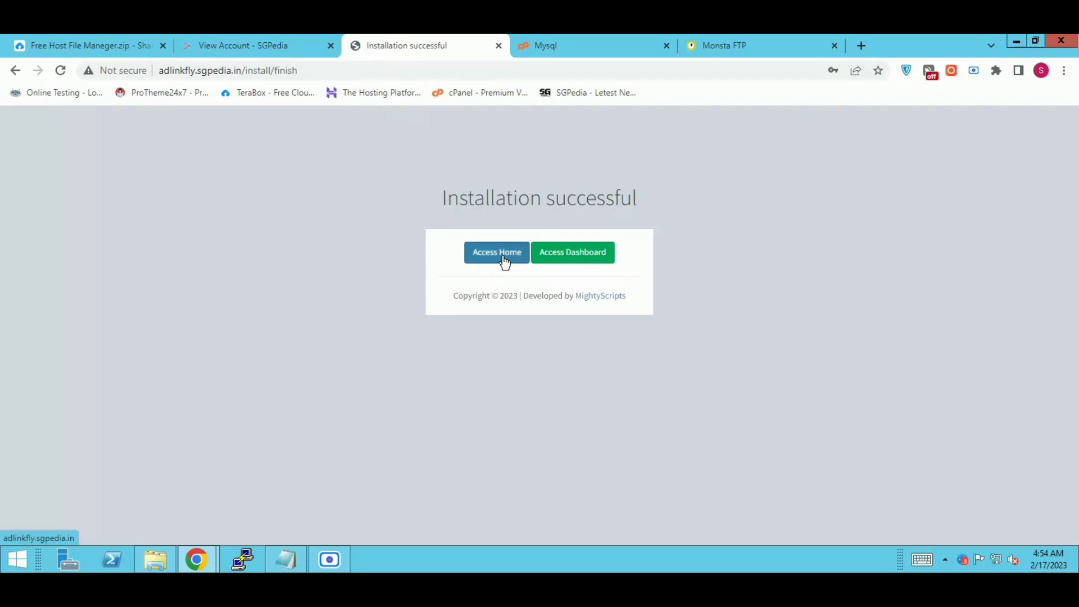
# Step: Open the site homepage in a new tab and reload it, which shows 502 Bad Gateway
pyautogui.rightClick(502, 257)
pyautogui.click(554, 266)
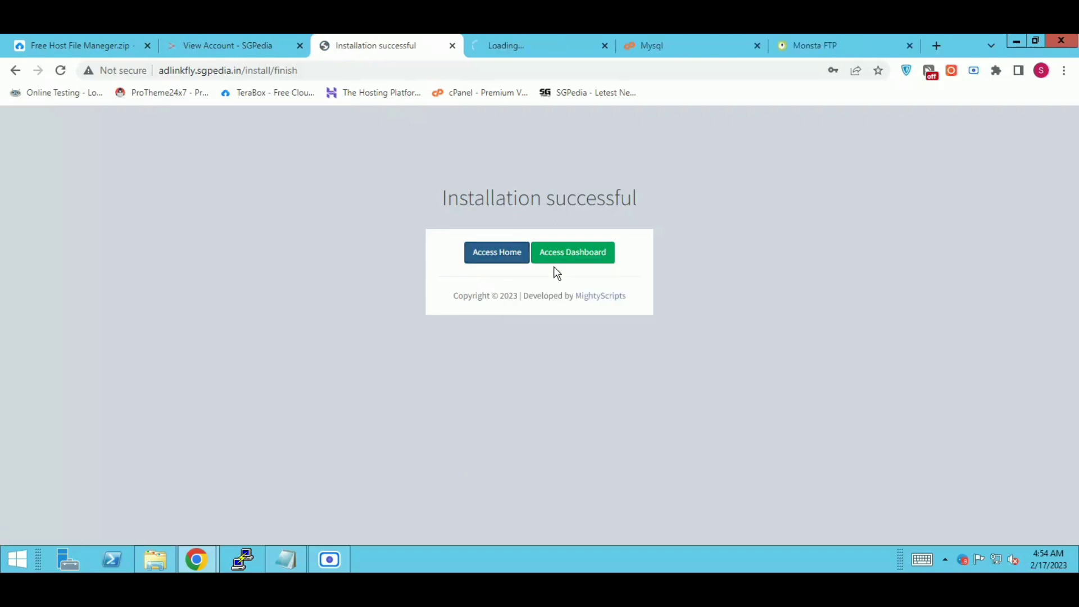
pyautogui.click(521, 56)
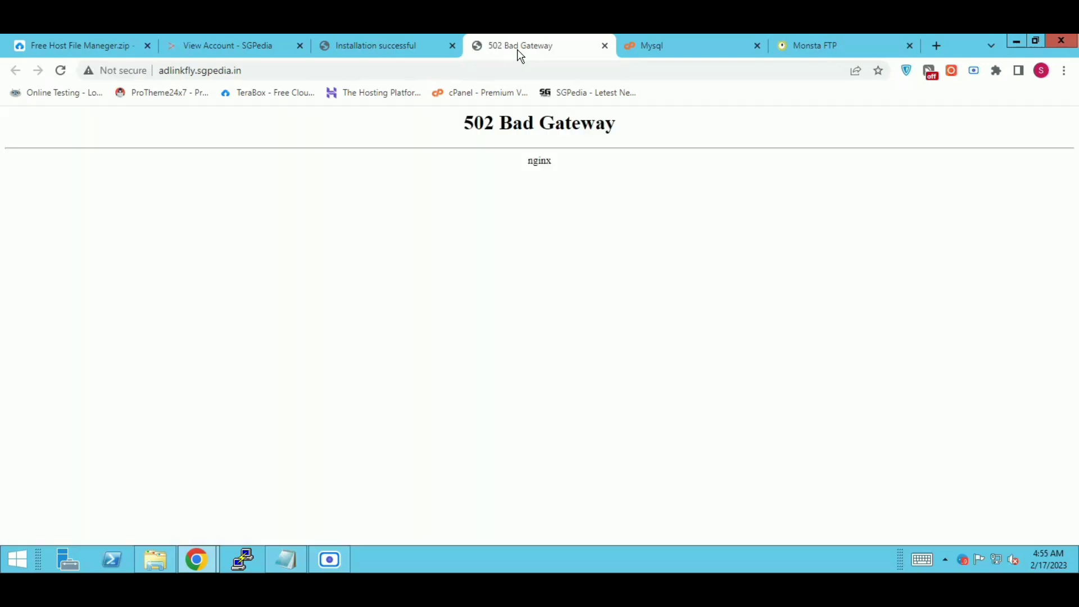
pyautogui.click(61, 72)
# Step: From the installation-finished page, open the dashboard sign-in link in a new tab
pyautogui.click(407, 52)
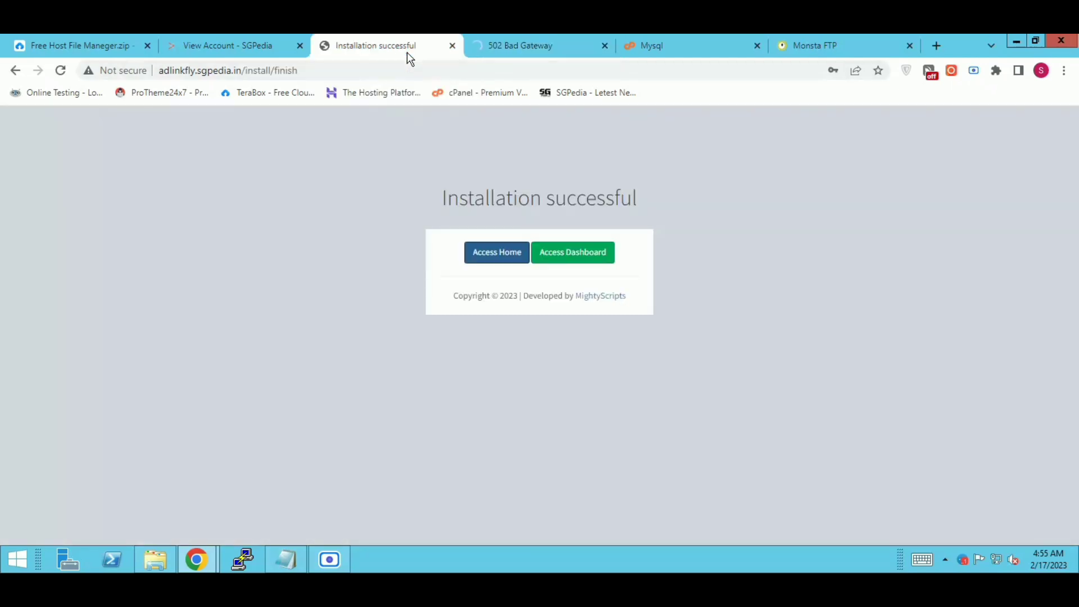
pyautogui.rightClick(588, 253)
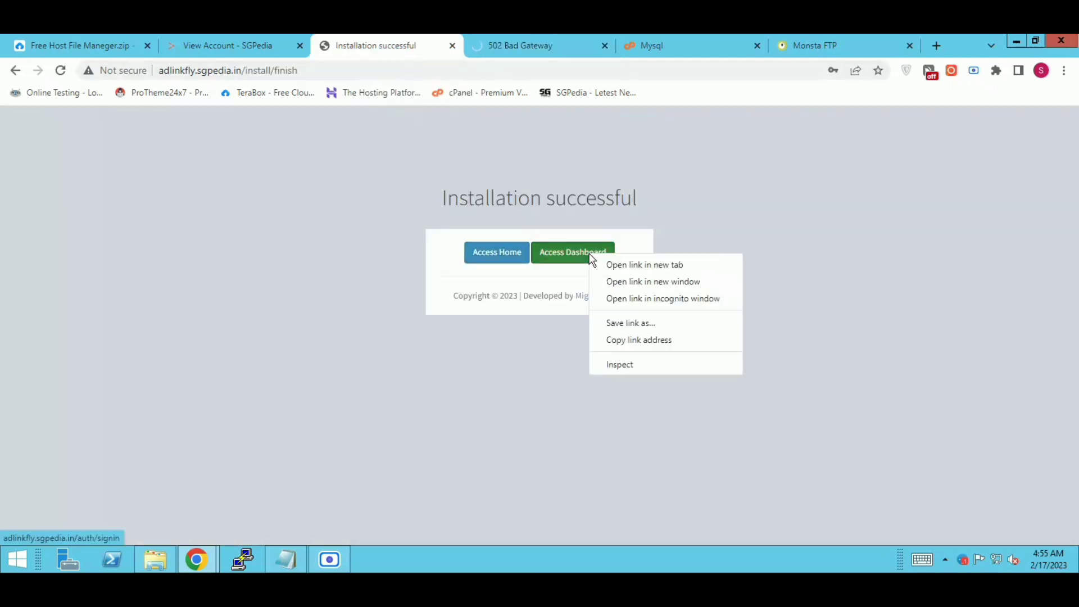
pyautogui.click(626, 268)
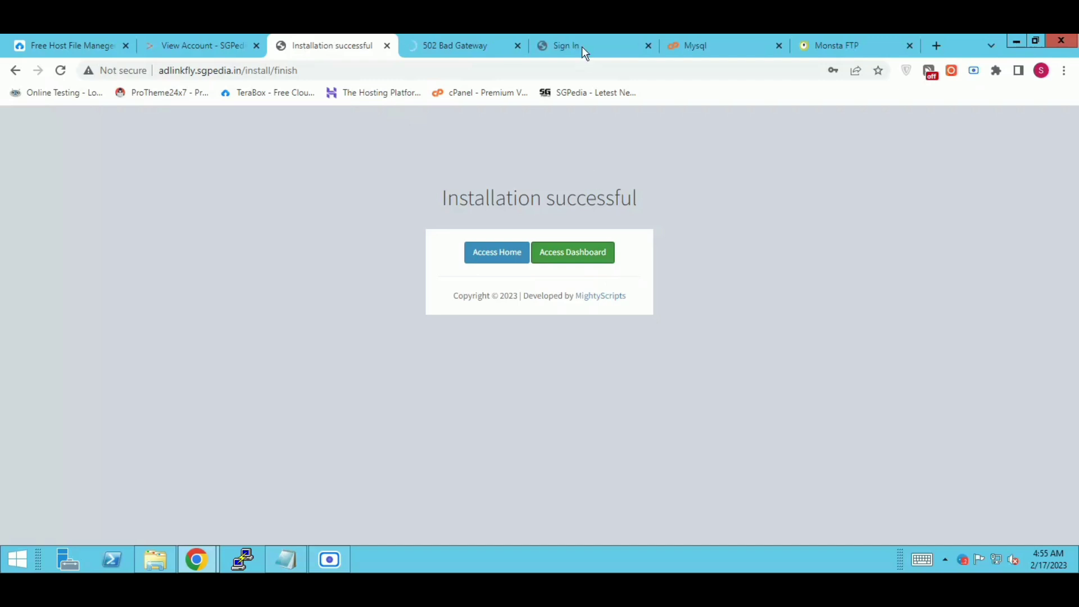
# Step: Sign in to the dashboard with the saved admin username and the account password
pyautogui.click(581, 45)
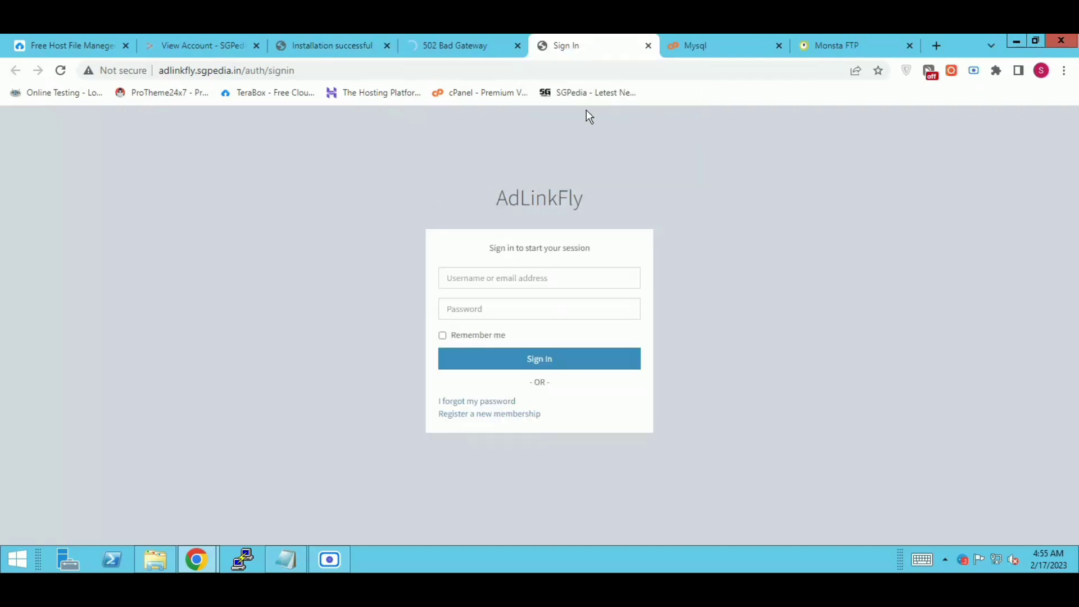
pyautogui.click(491, 280)
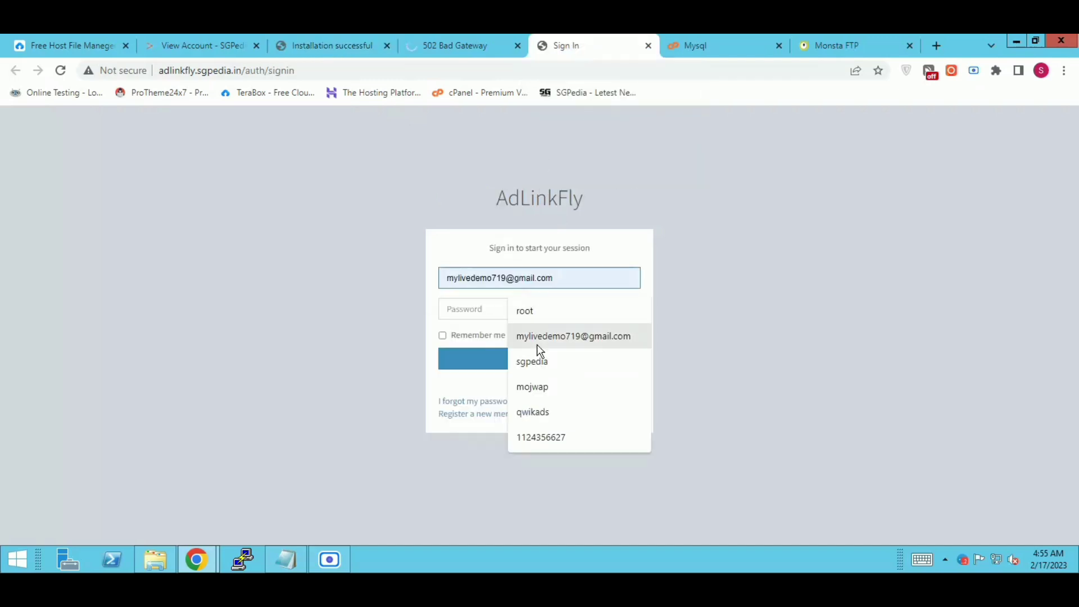
pyautogui.click(532, 363)
pyautogui.click(464, 309)
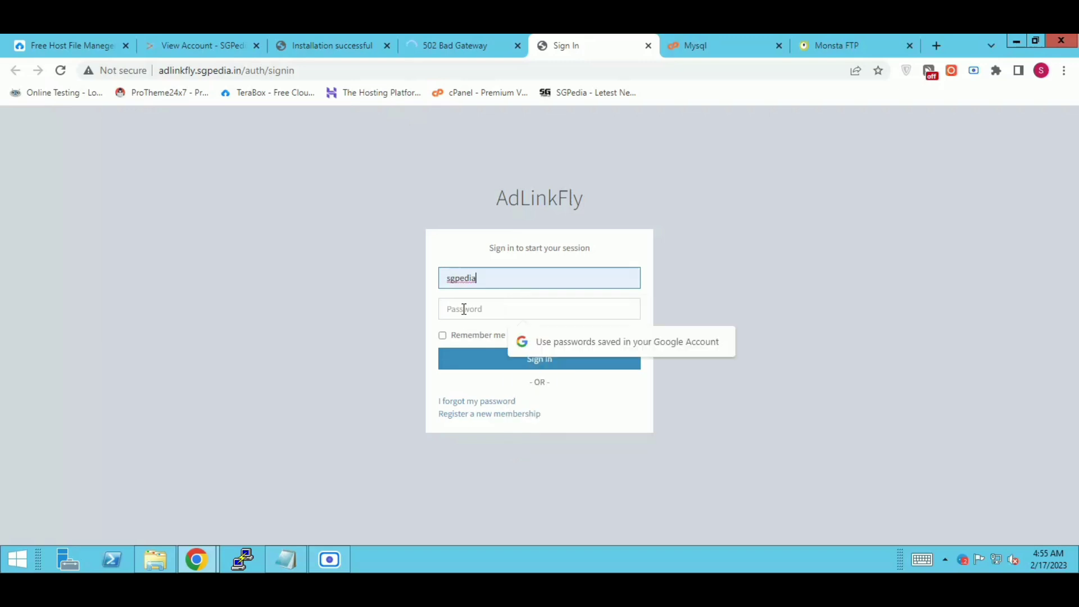
pyautogui.write('****')
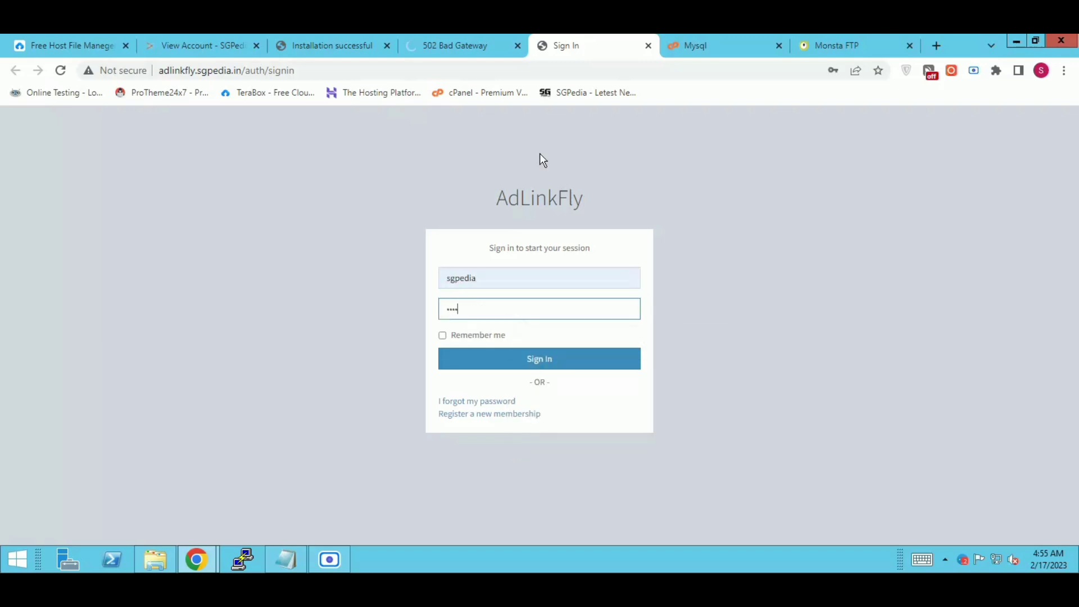
pyautogui.press('BackSpace')
pyautogui.press('BackSpace')
pyautogui.press('BackSpace')
pyautogui.press('BackSpace')
pyautogui.write('***********')
pyautogui.click(490, 360)
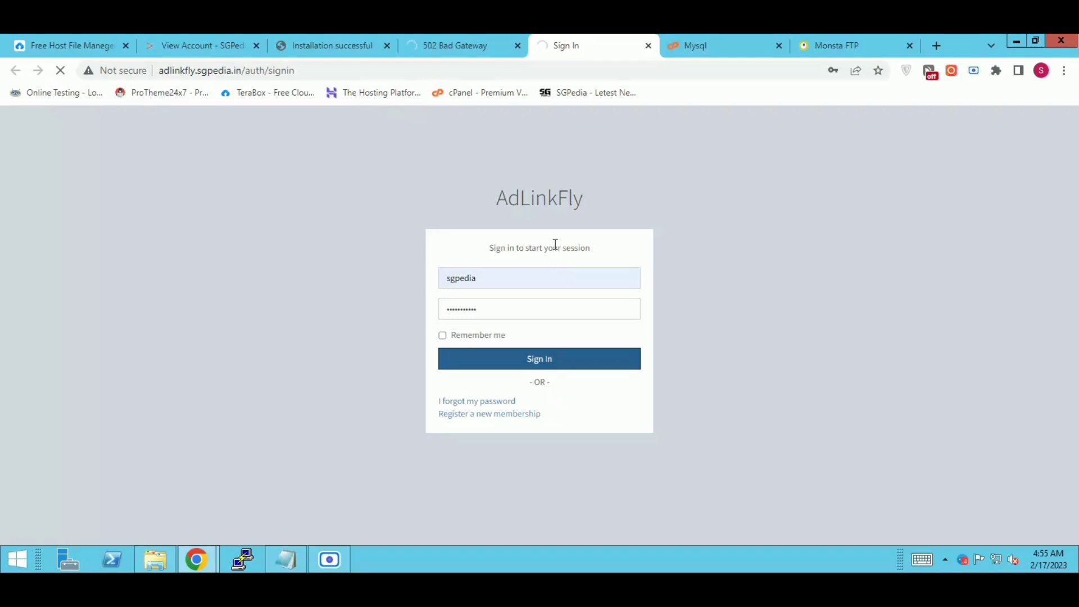
# Step: Close the installer, Monsta FTP and Mysql tabs and view the AdLinkFly homepage
pyautogui.click(387, 46)
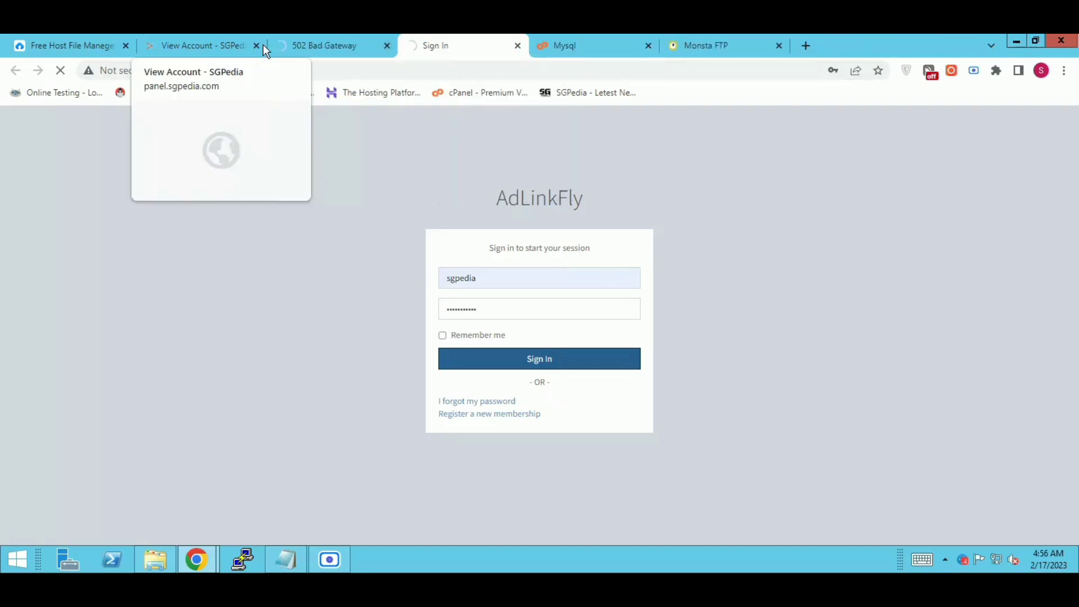
pyautogui.click(779, 44)
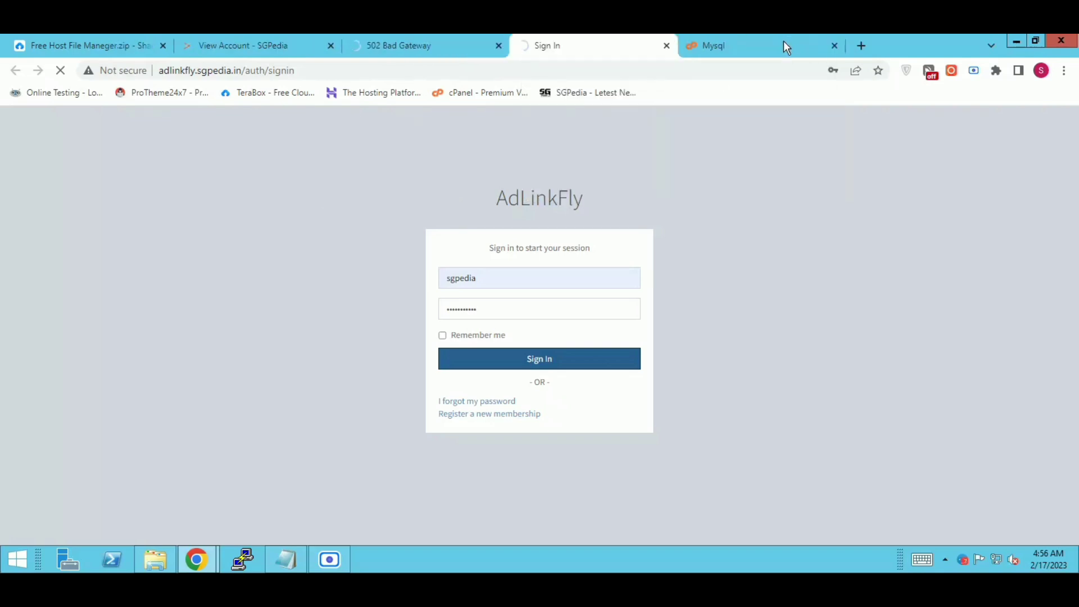
pyautogui.click(835, 45)
pyautogui.click(421, 45)
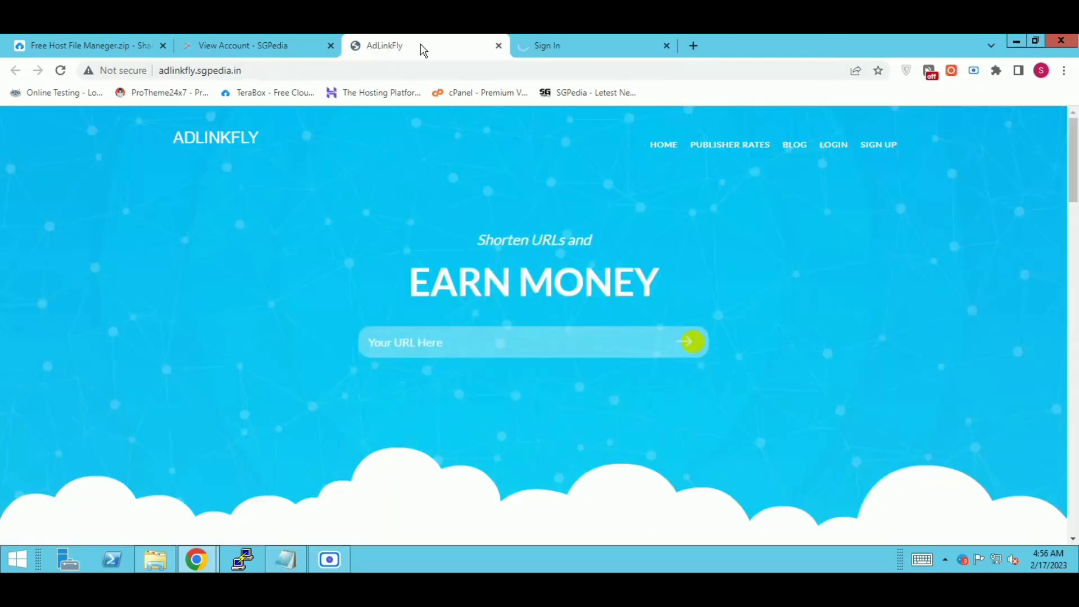
# Step: Open the homepage's LOGIN page, then go back to the homepage
pyautogui.moveTo(400, 261); pyautogui.dragTo(659, 272)
pyautogui.click(659, 272)
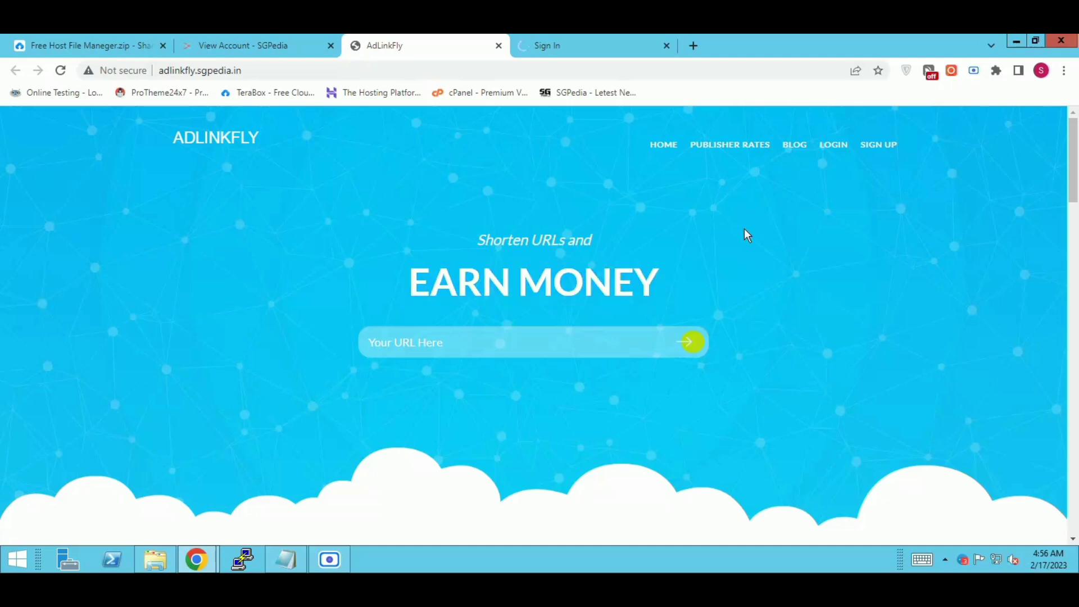
pyautogui.click(831, 145)
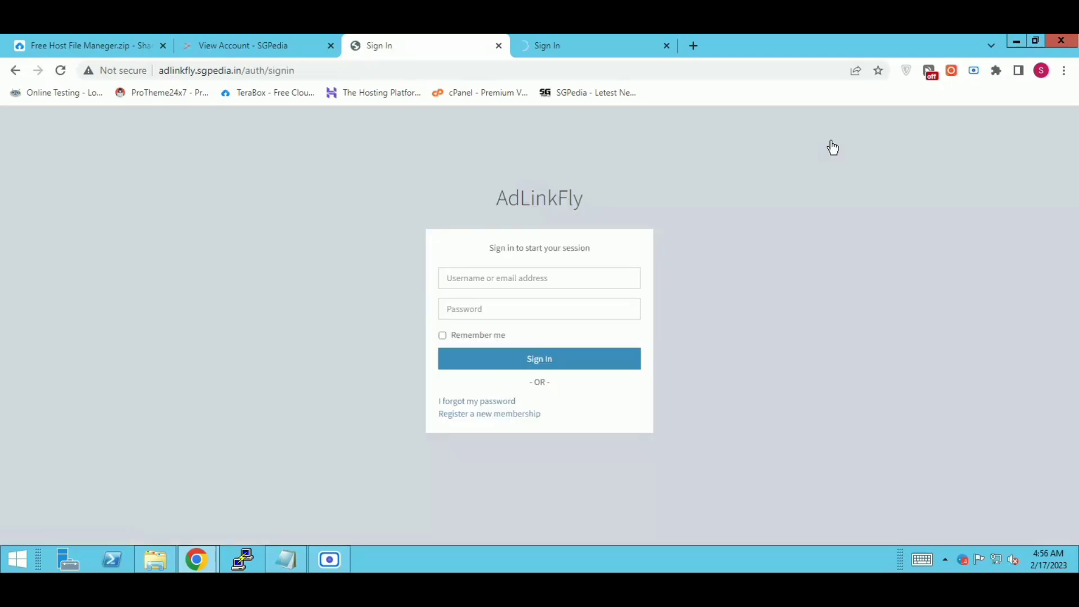
pyautogui.click(15, 72)
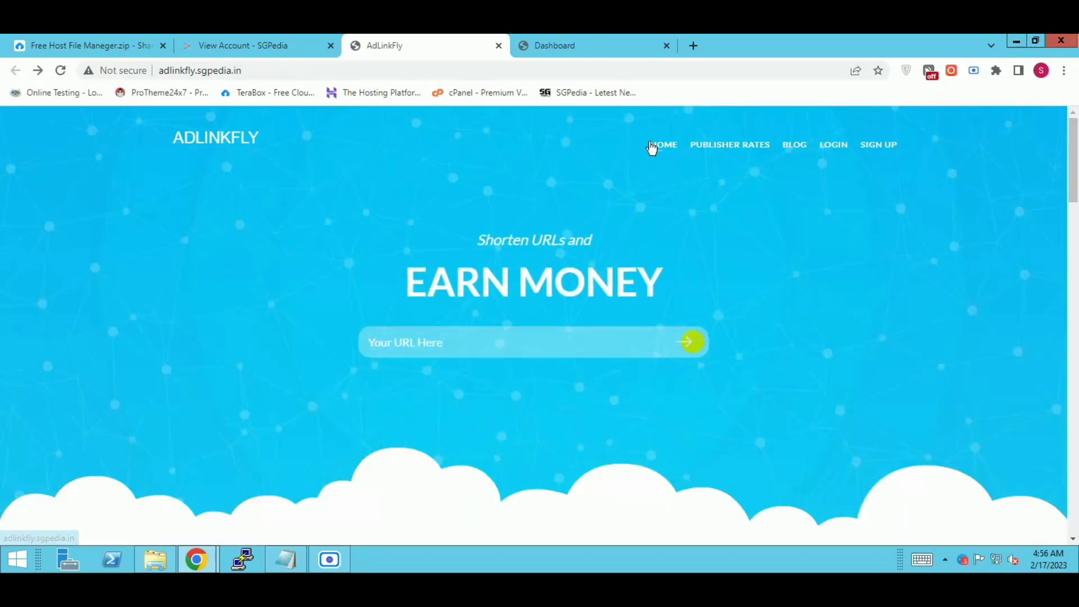
# Step: Open PUBLISHER RATES, stop it loading, and show the member dashboard's February 2023 statistics
pyautogui.click(753, 146)
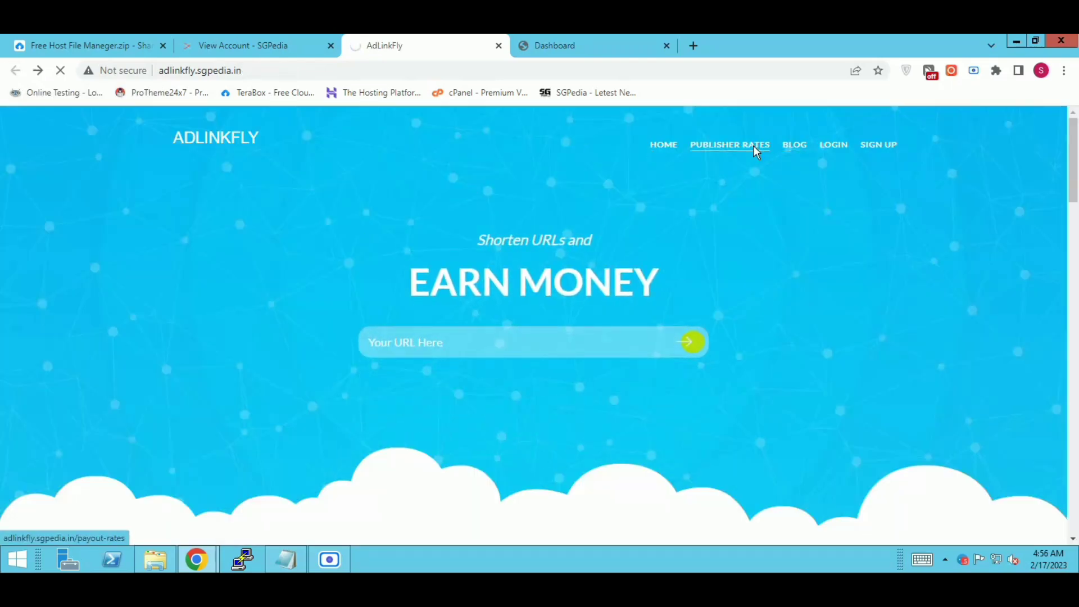
pyautogui.moveTo(1075, 189); pyautogui.dragTo(1075, 160)
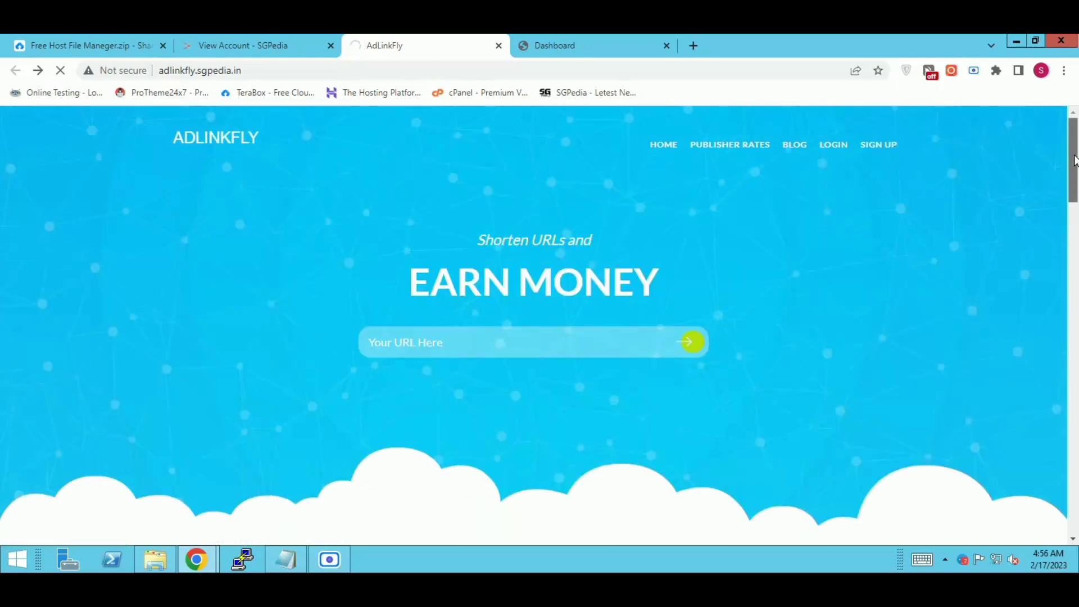
pyautogui.click(60, 70)
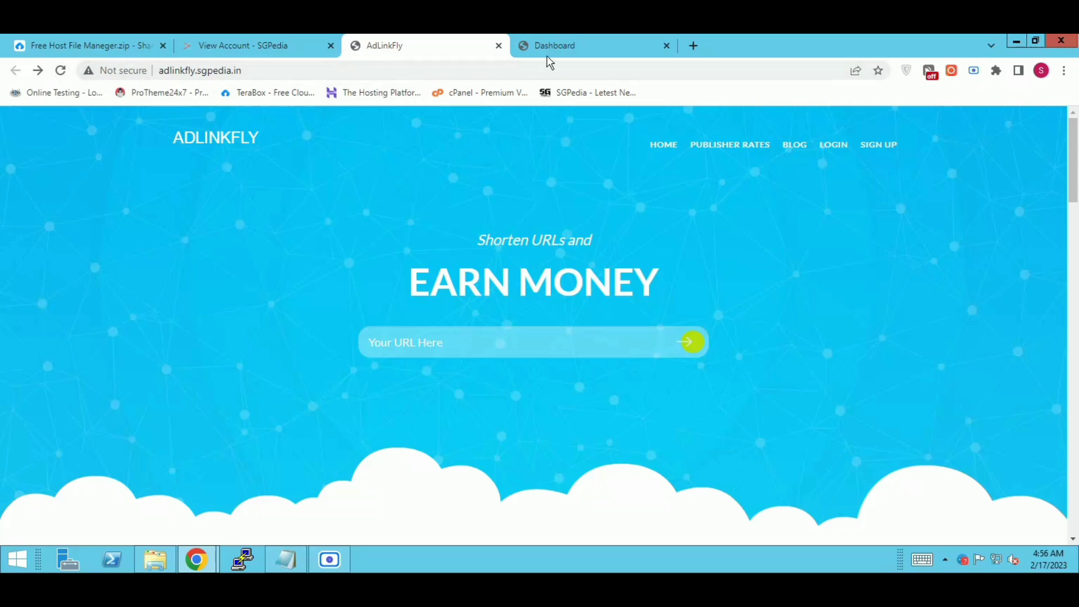
pyautogui.click(548, 54)
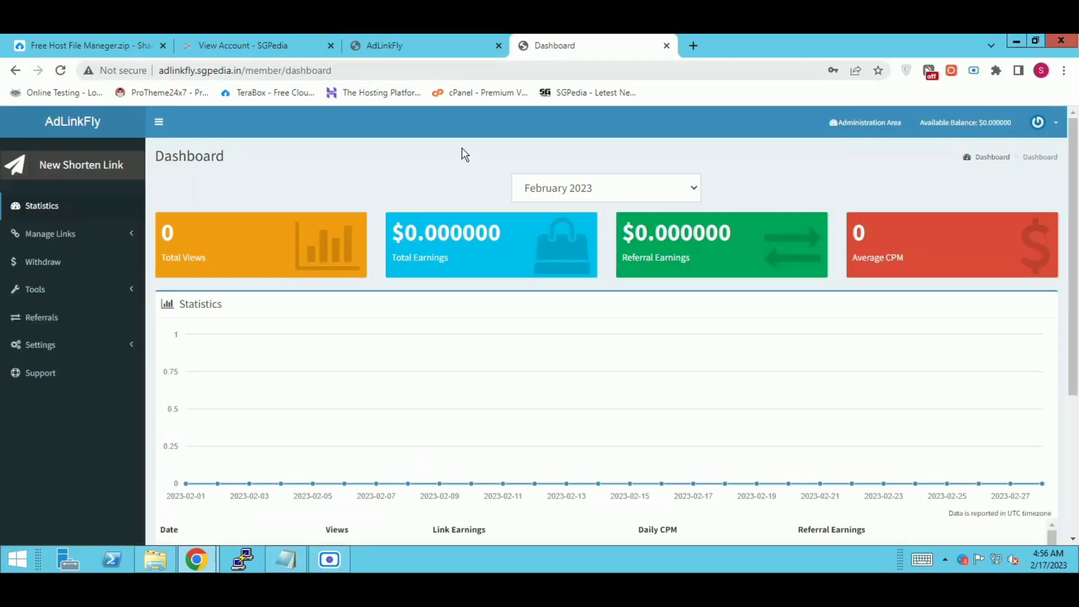
# Step: Open the Administration Area and sign in with the saved admin username and account password
pyautogui.click(880, 124)
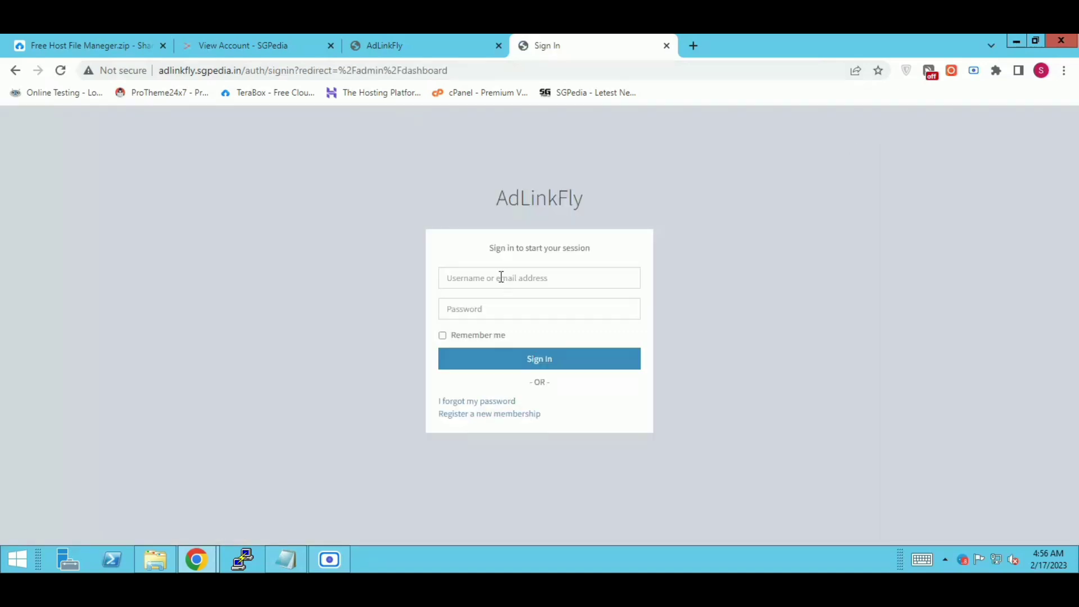
pyautogui.click(501, 277)
pyautogui.click(536, 364)
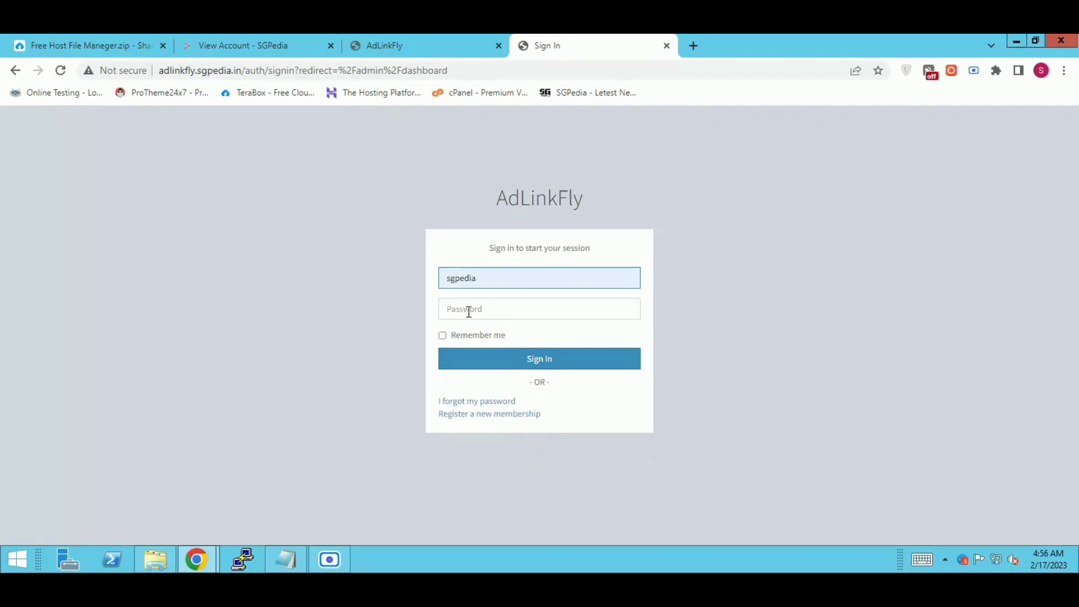
pyautogui.click(470, 310)
pyautogui.write('•••••••')
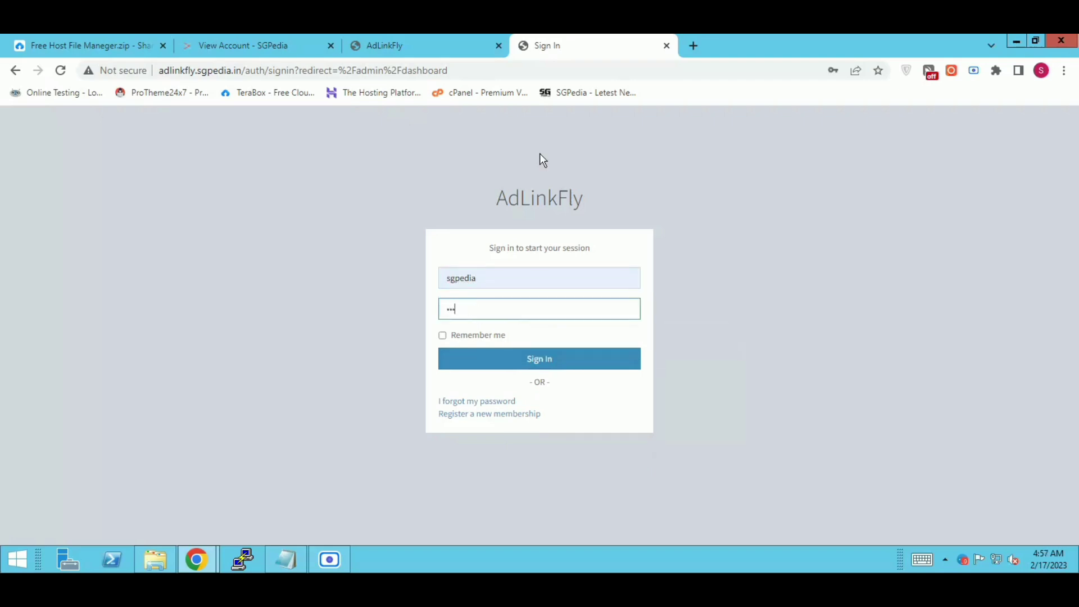
pyautogui.write('••••')
pyautogui.click(508, 365)
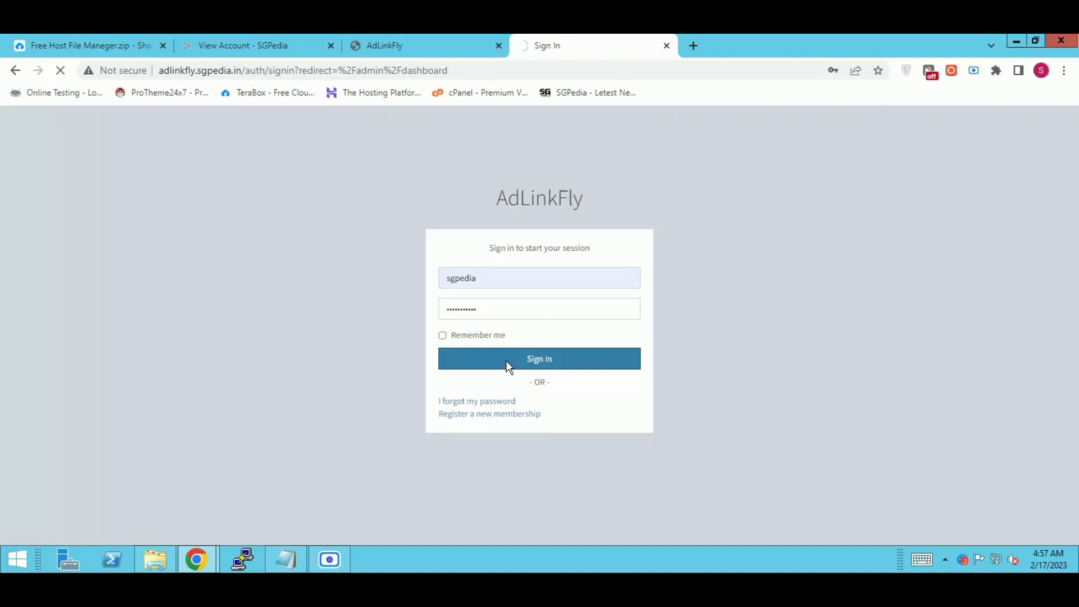